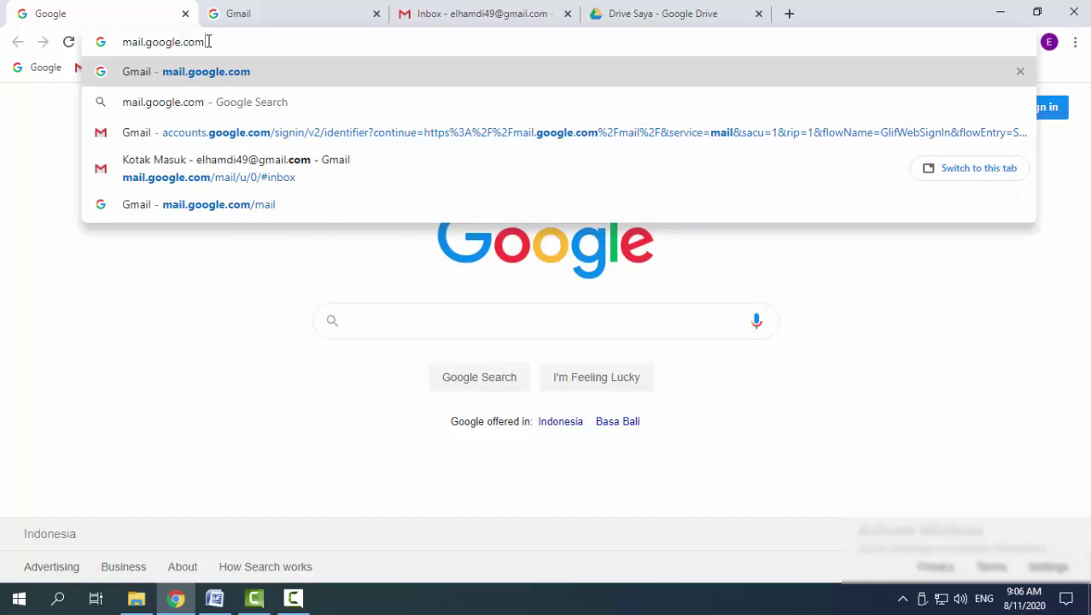
# Sign in with a different Google account by pasting its e-mail address, then return to the Gmail inbox
pyautogui.press('Return')
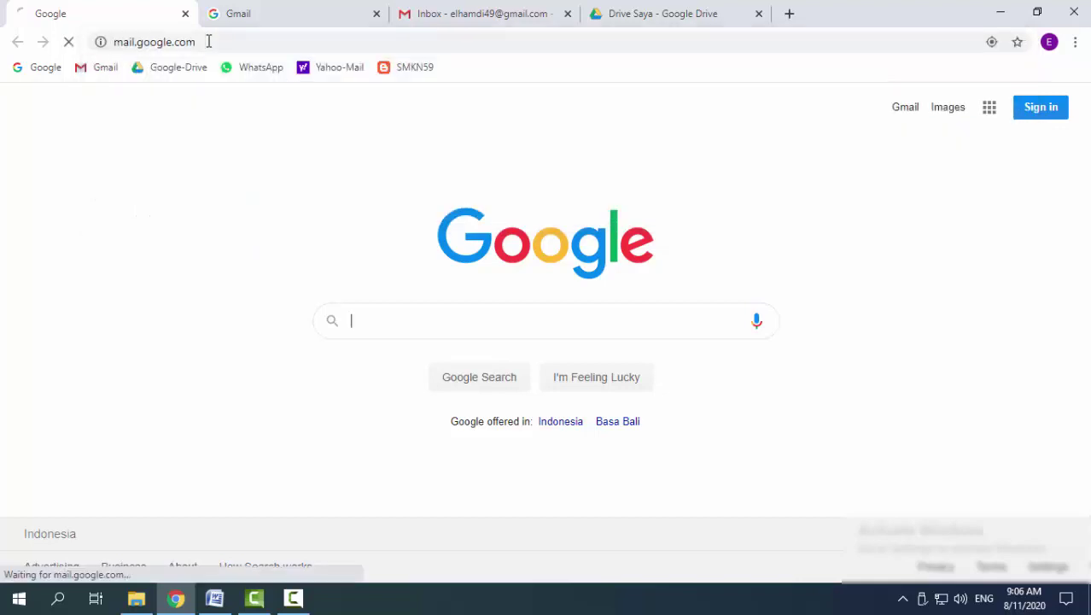
pyautogui.hotkey('ctrl', 'Tab')
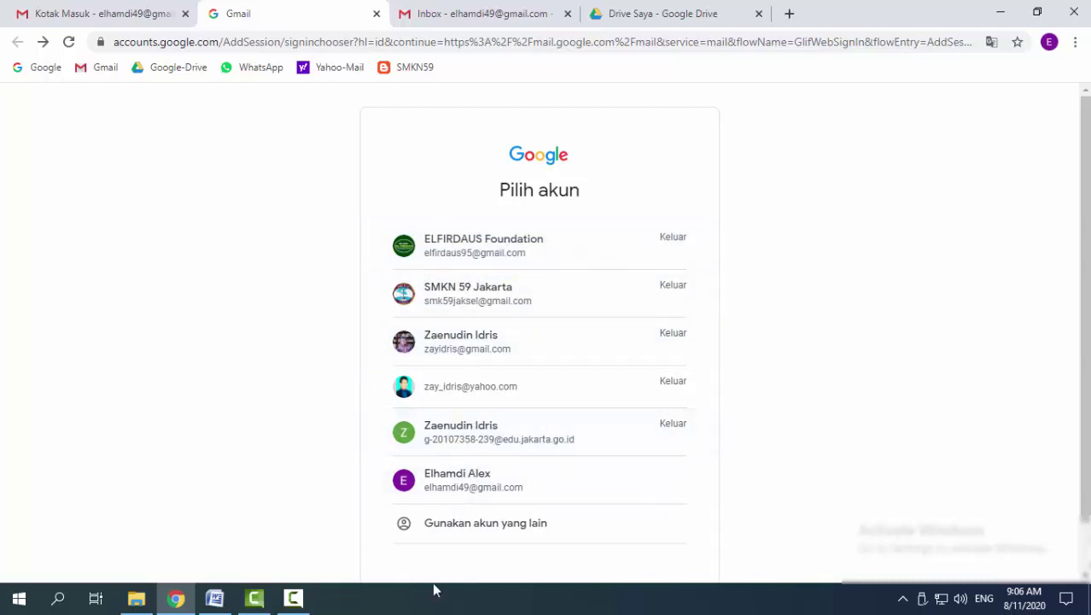
pyautogui.click(459, 530)
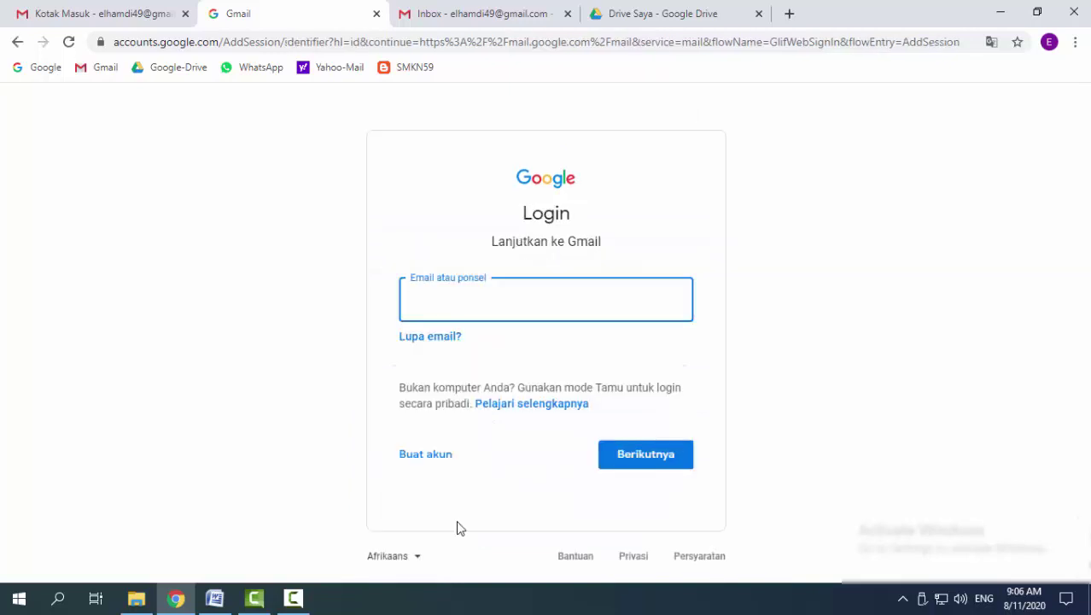
pyautogui.hotkey('ctrl', 'v')
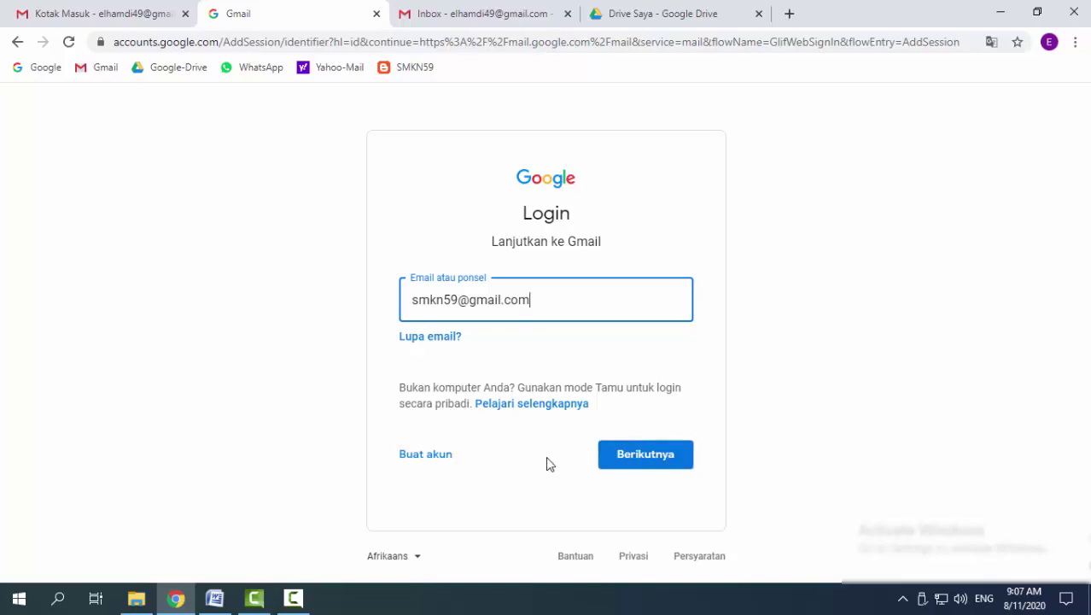
pyautogui.click(470, 19)
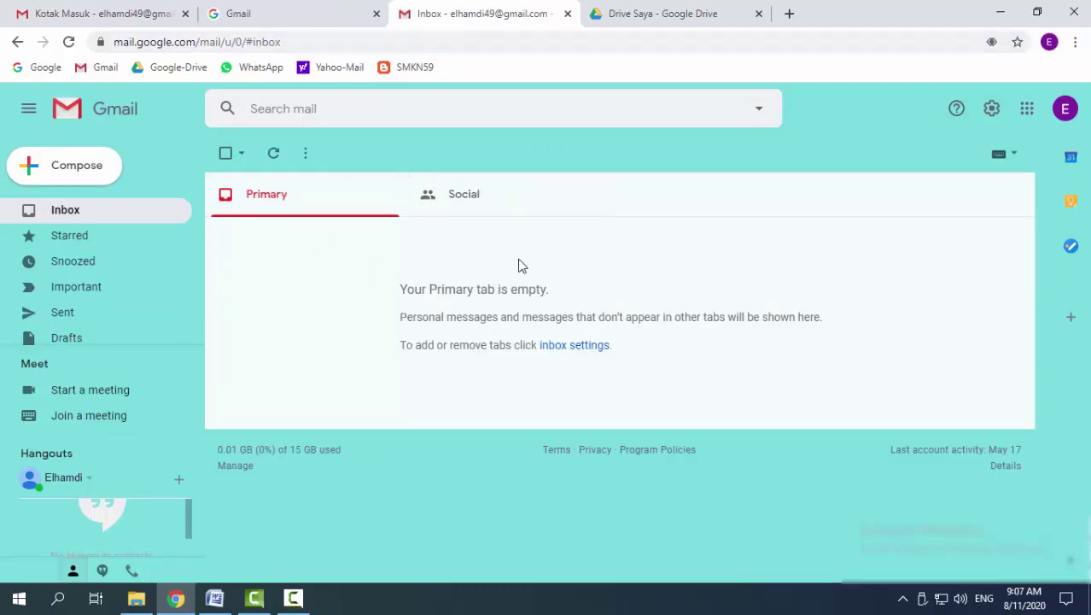
# Open Google Drive from the apps grid, then load the Google homepage in the Gmail tab
pyautogui.click(1027, 113)
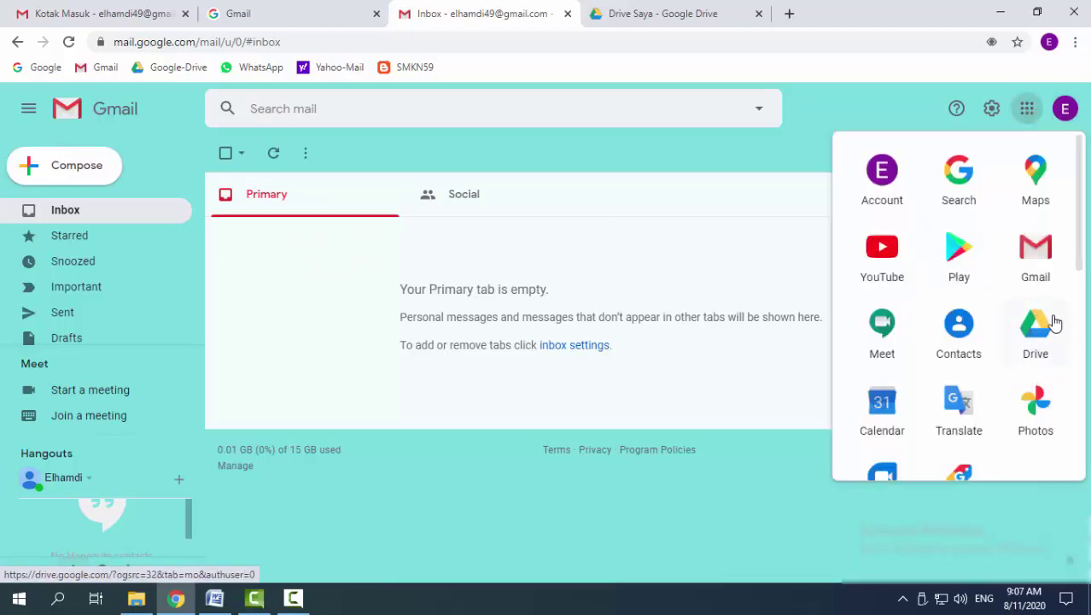
pyautogui.click(1006, 365)
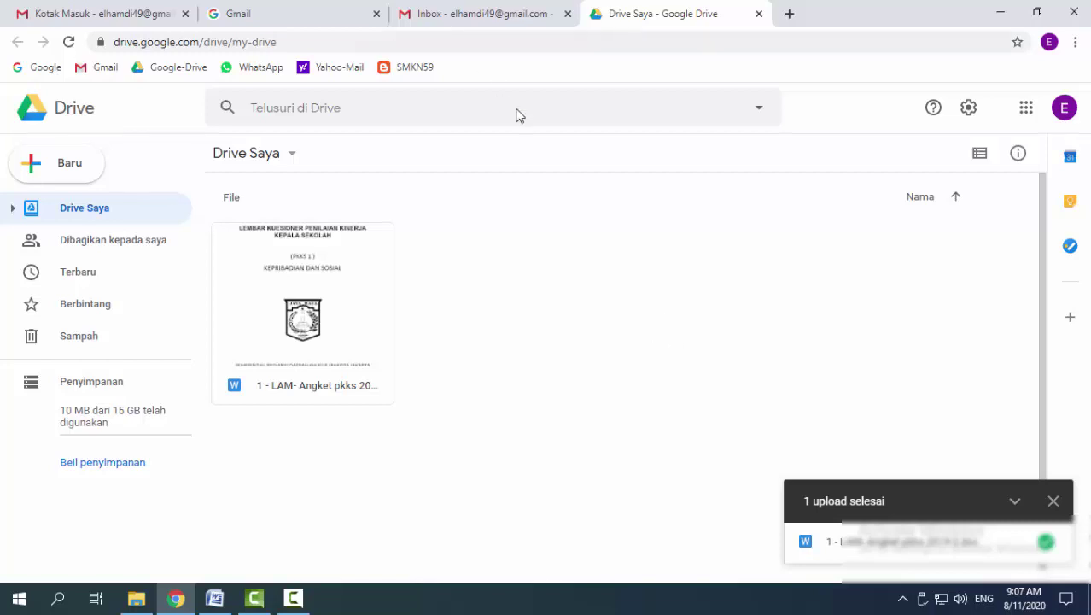
pyautogui.click(441, 19)
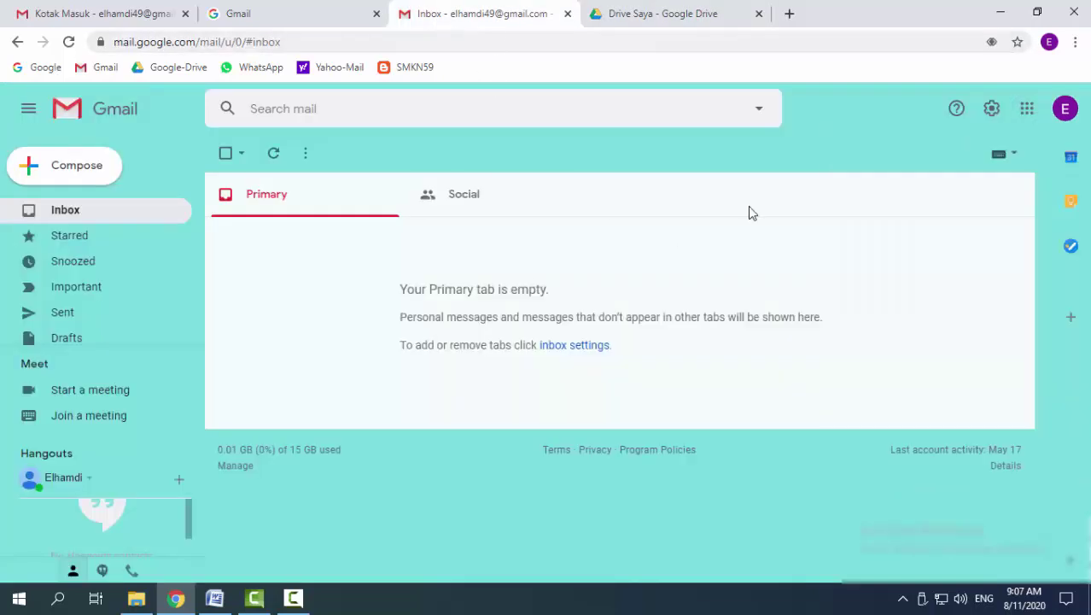
pyautogui.click(134, 19)
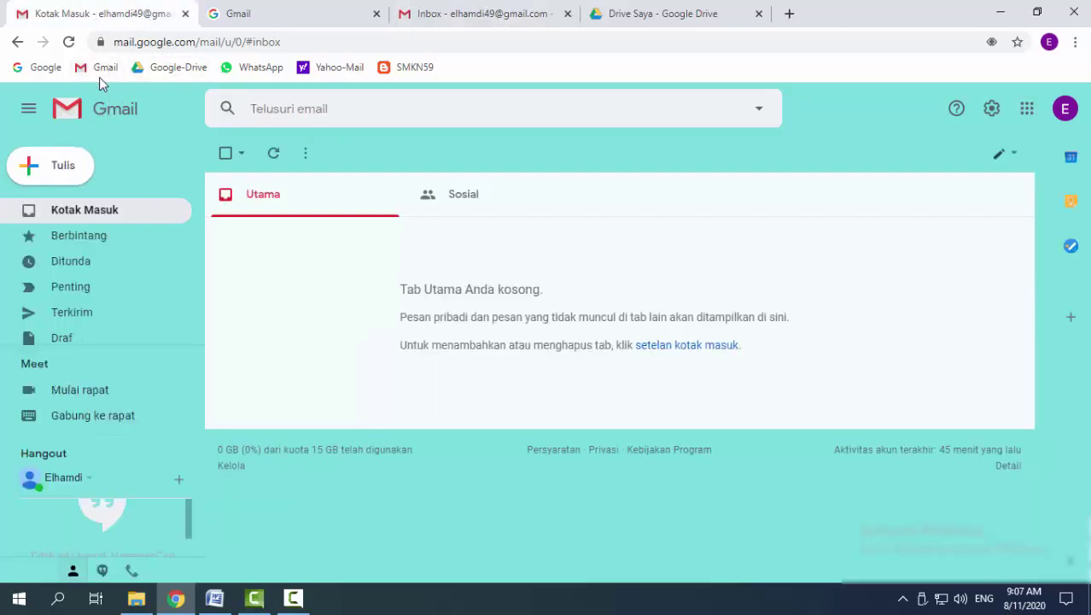
pyautogui.click(44, 71)
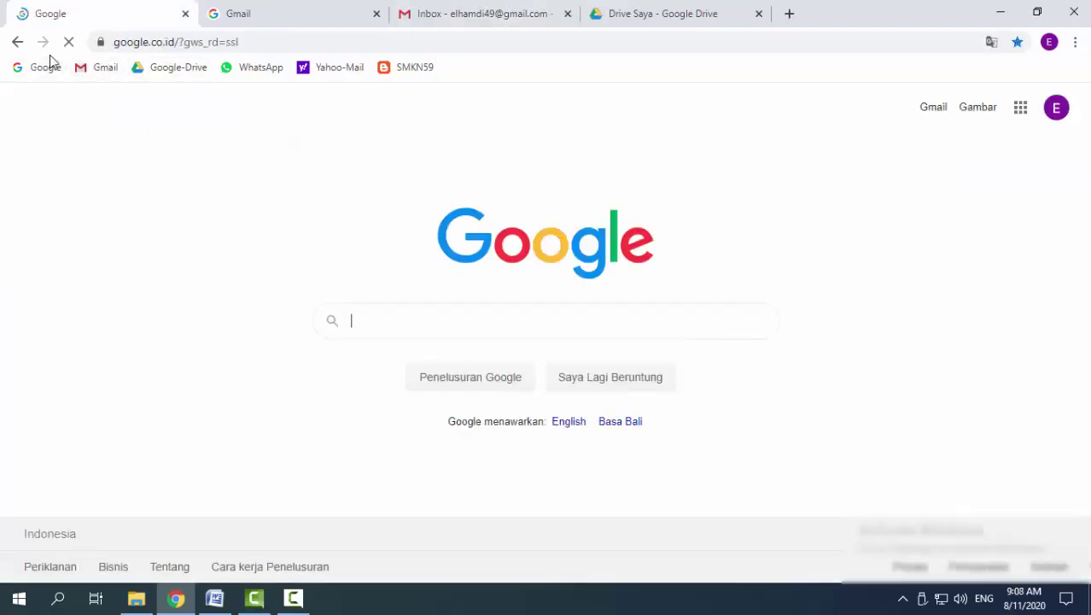
# Enter drive.google.com in the address bar and bring up the Drive tab showing My Drive
pyautogui.click(263, 41)
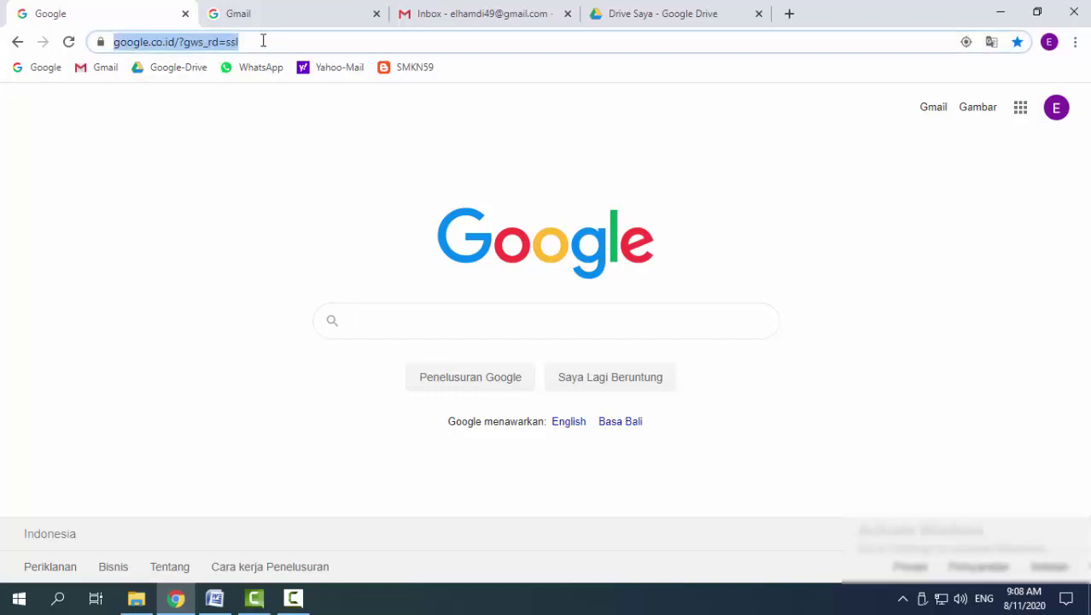
pyautogui.write('drui')
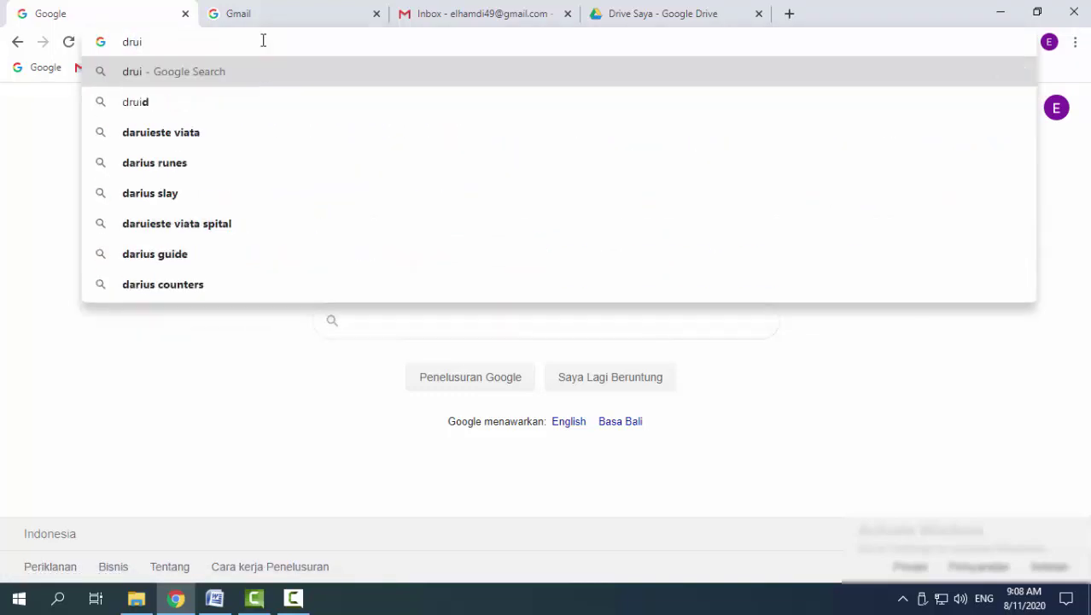
pyautogui.press('BackSpace')
pyautogui.press('BackSpace')
pyautogui.write('ive.g')
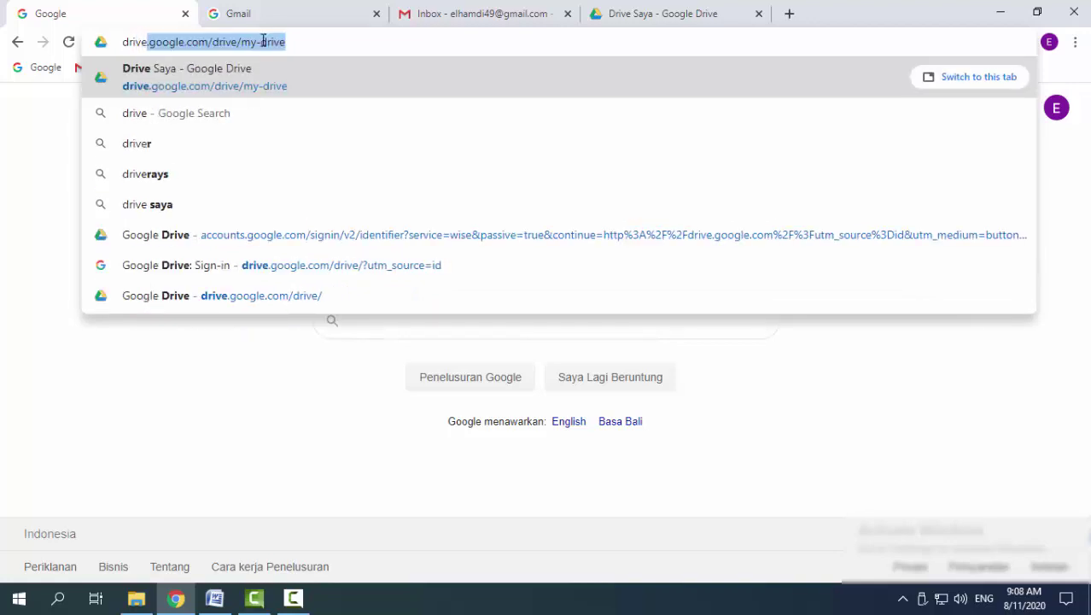
pyautogui.write('oogle')
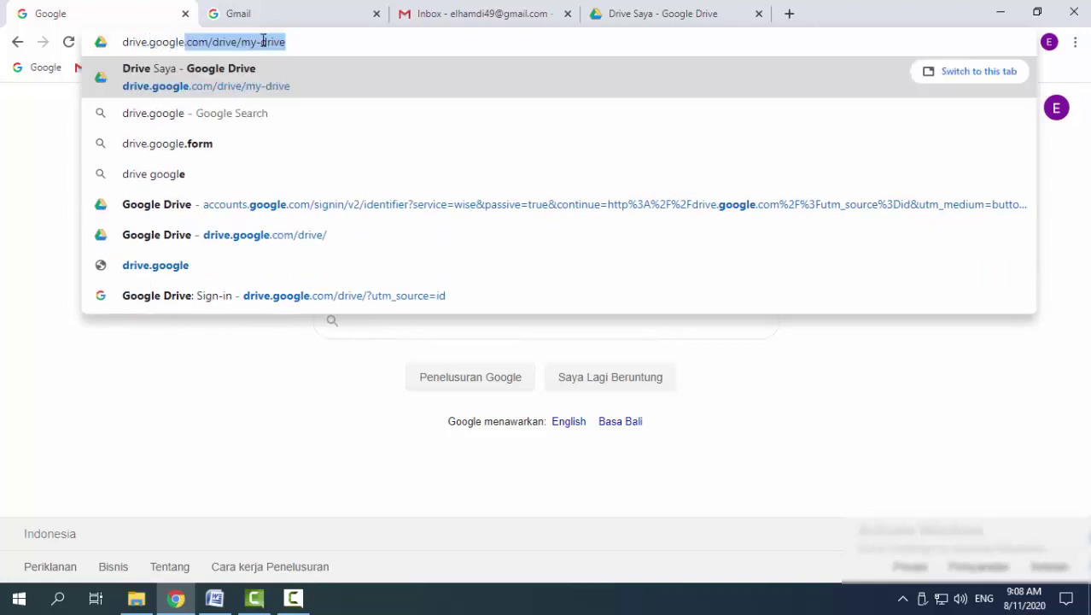
pyautogui.write('.com')
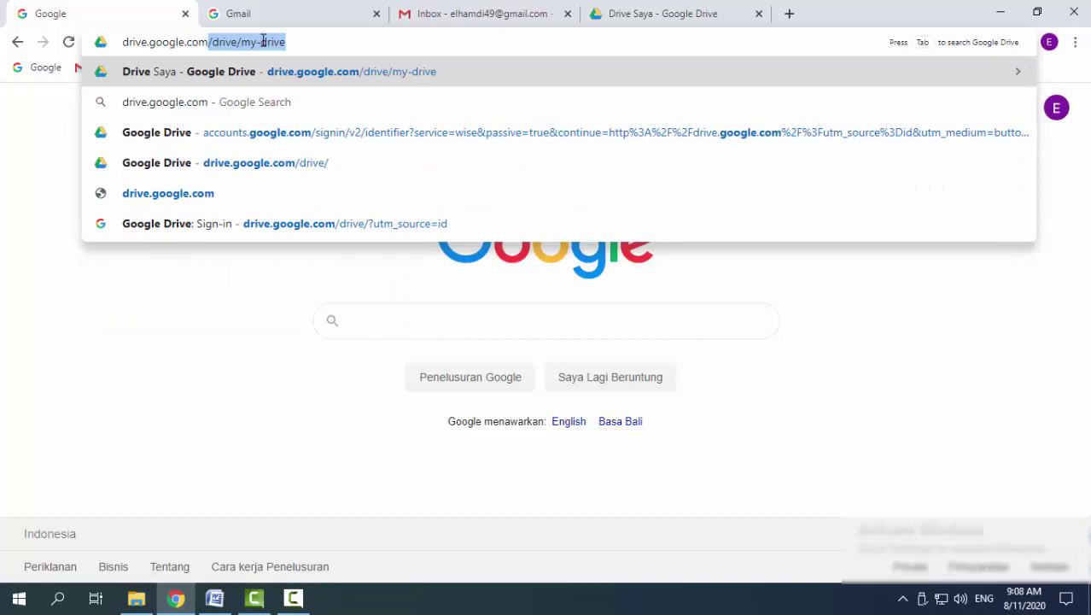
pyautogui.press('Delete')
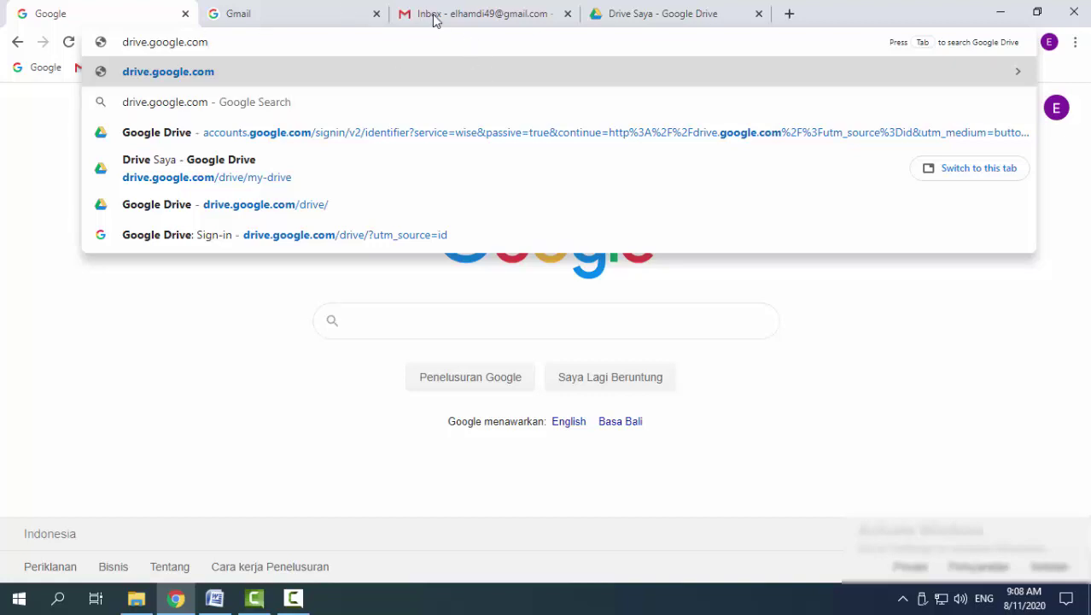
pyautogui.click(331, 16)
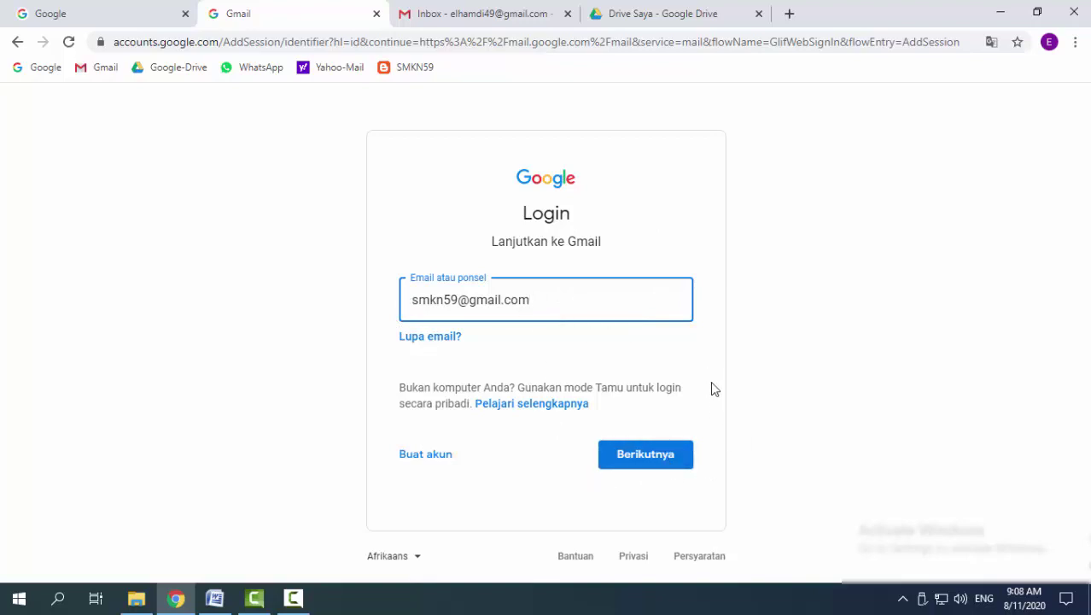
pyautogui.click(689, 14)
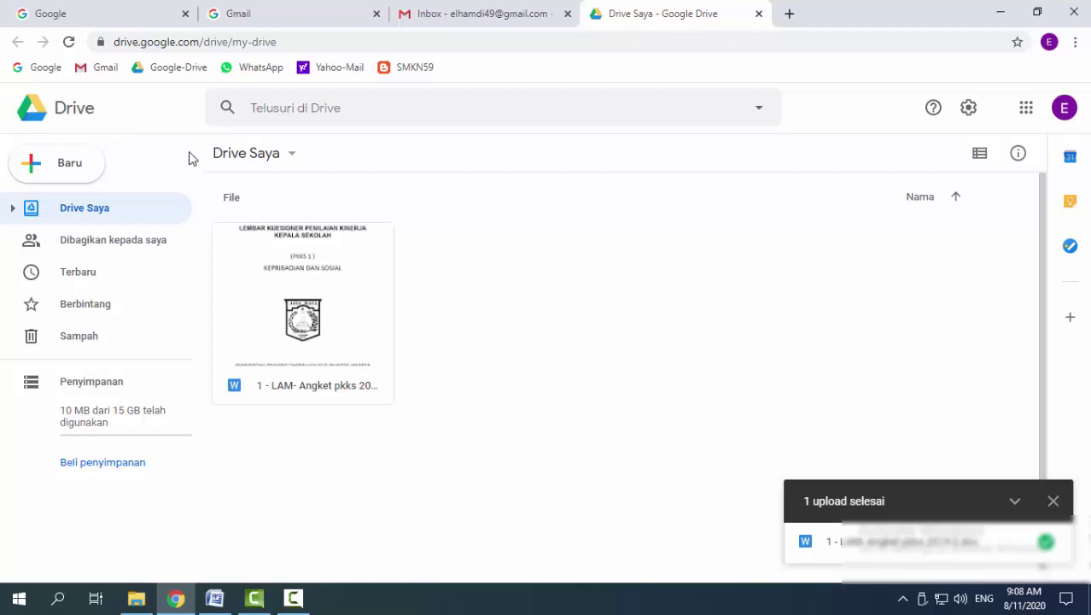
pyautogui.click(468, 15)
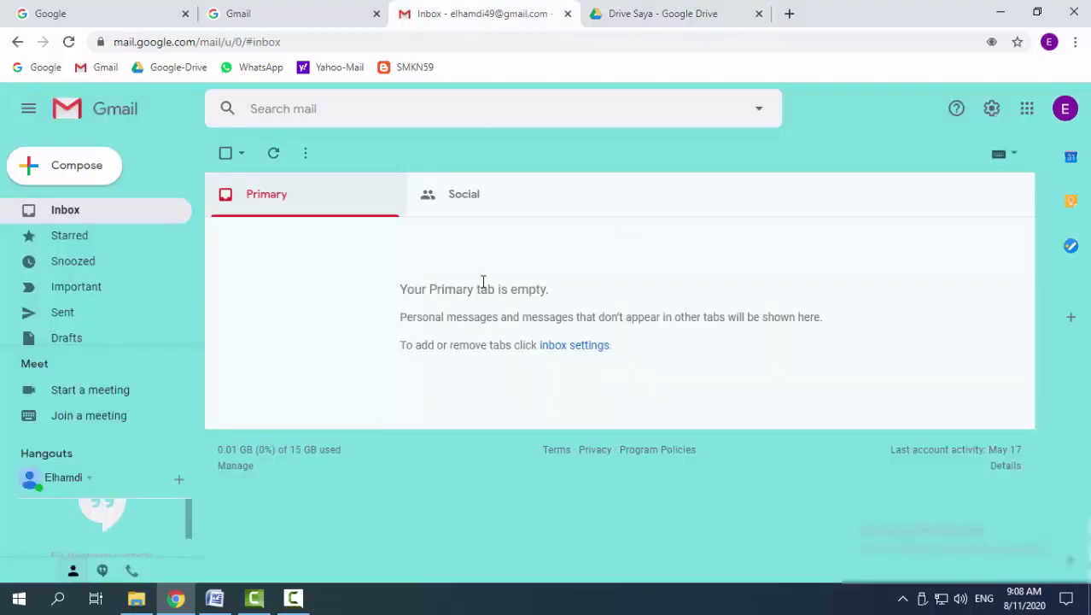
pyautogui.click(1025, 111)
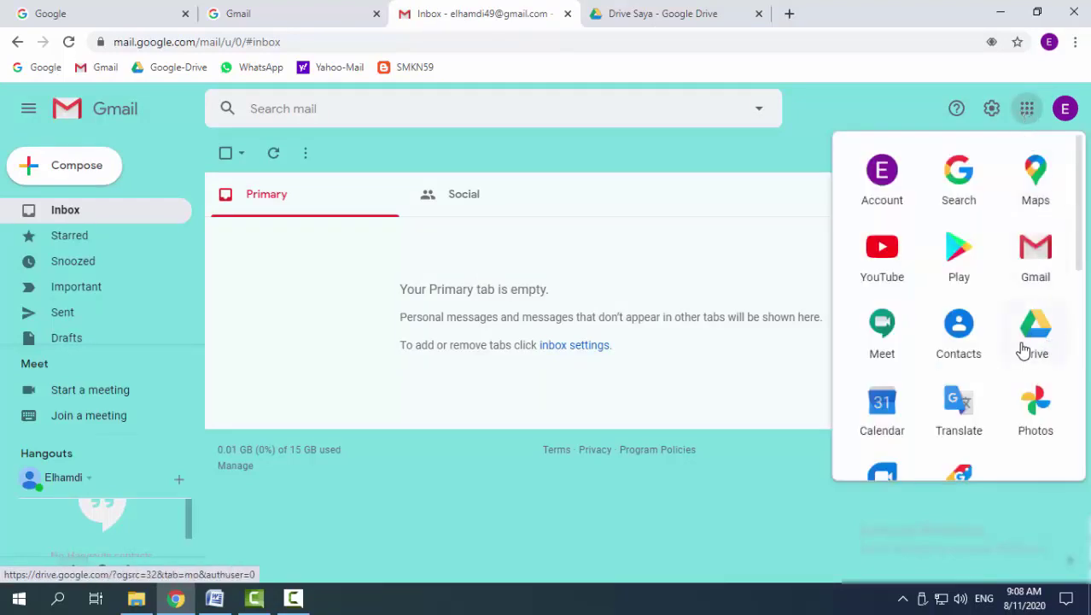
pyautogui.click(702, 15)
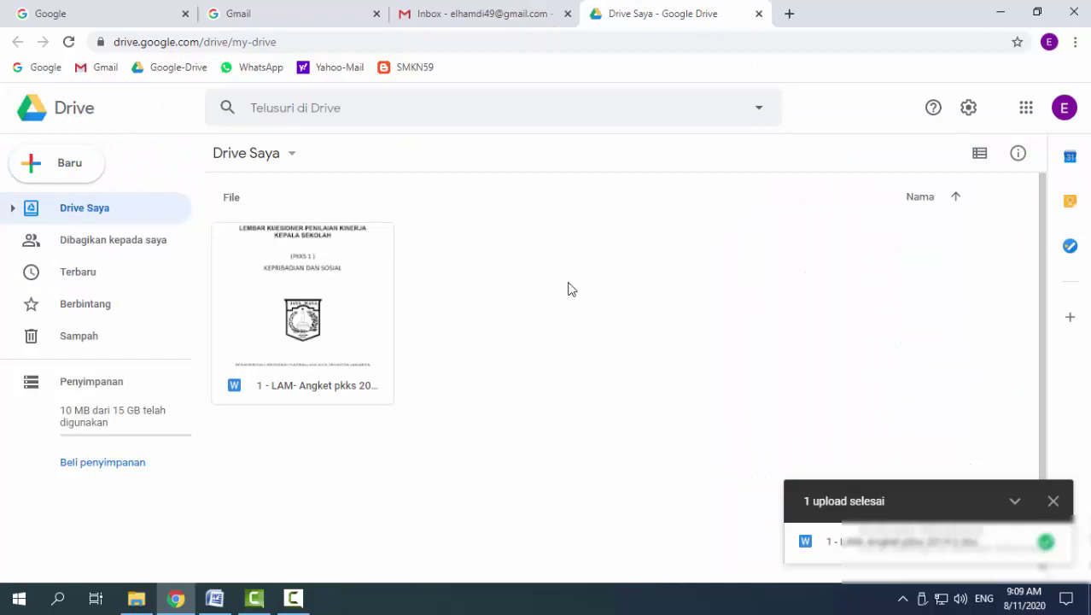
pyautogui.click(475, 15)
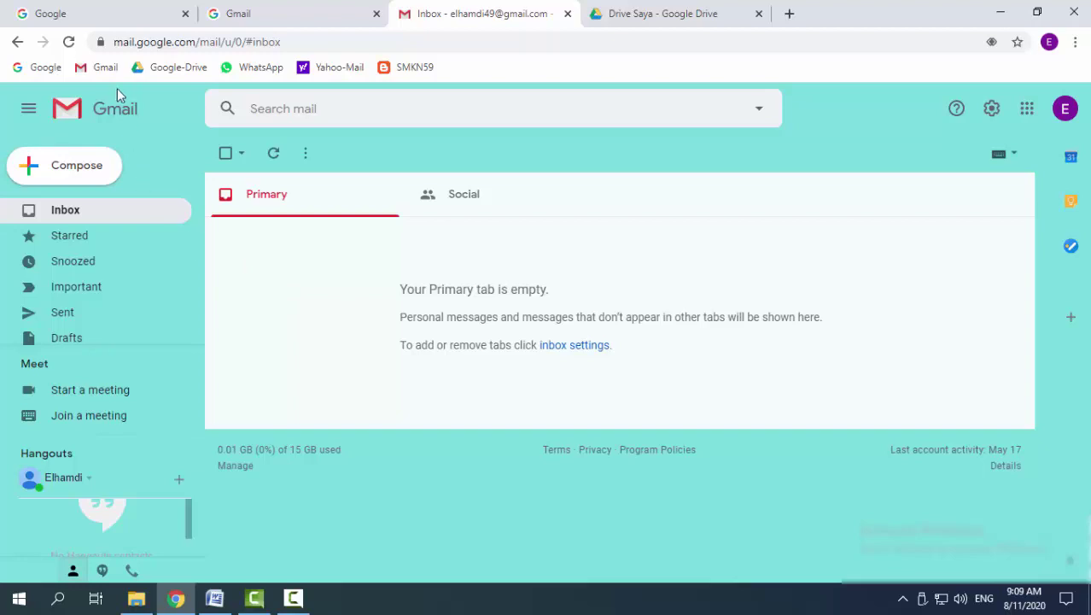
pyautogui.click(682, 17)
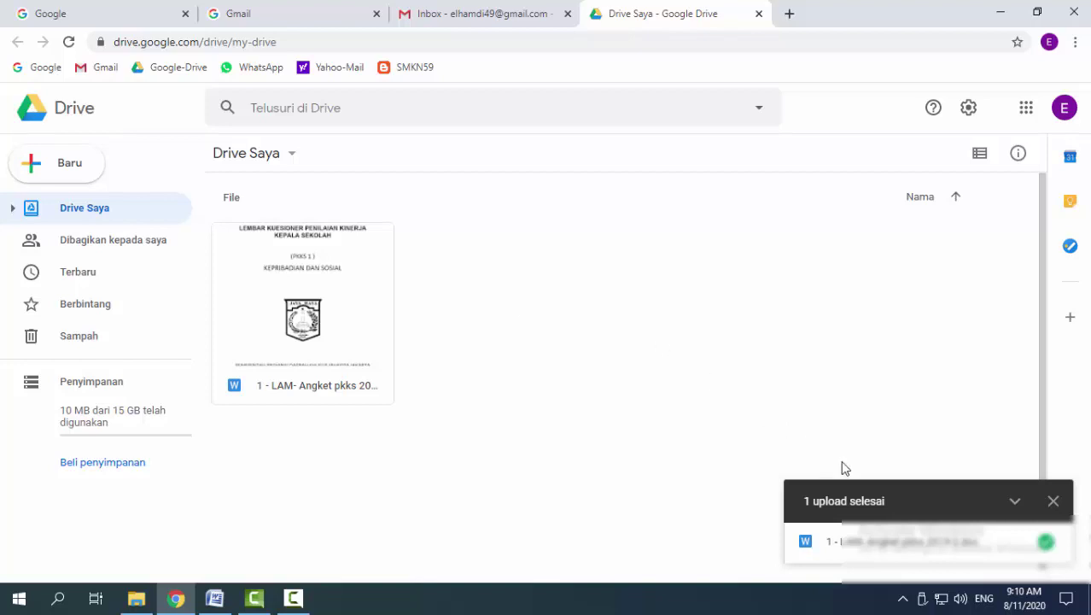
# Dismiss the '1 upload selesai' notice and bring up My Drive's menu for adding items
pyautogui.click(1052, 501)
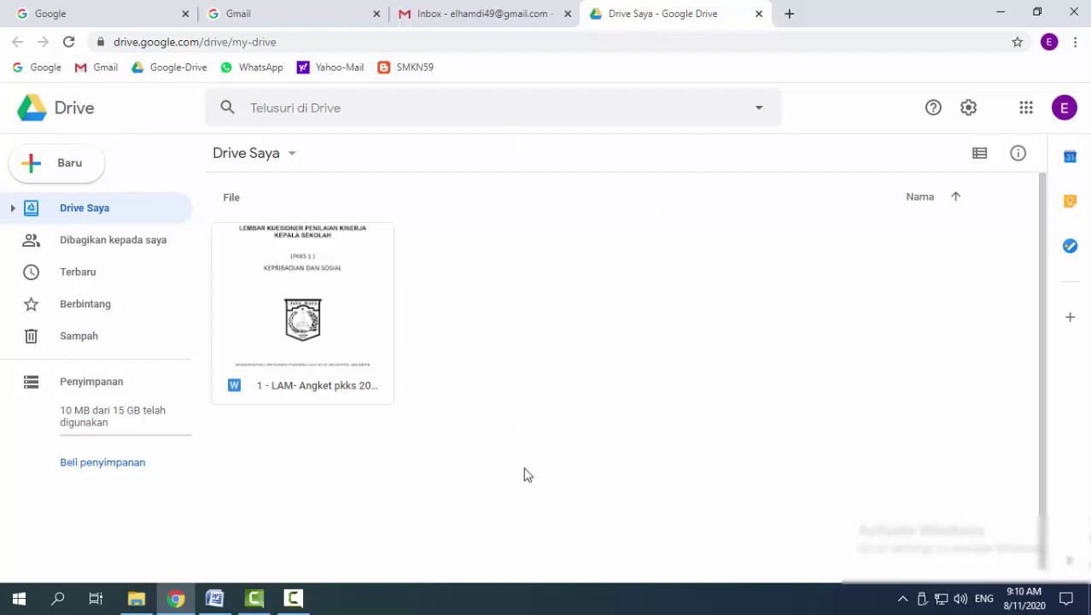
pyautogui.rightClick(479, 219)
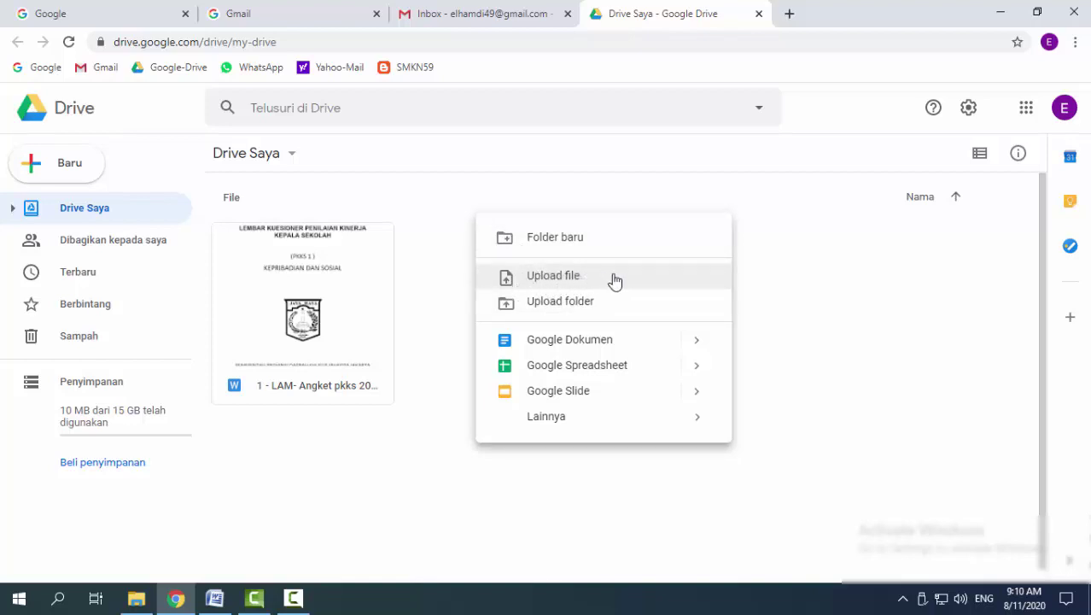
# Upload INSTRUMEN MONITORING UN-US 2020 from the Download PDF-DOC-XLS-PPT folder into My Drive
pyautogui.click(694, 283)
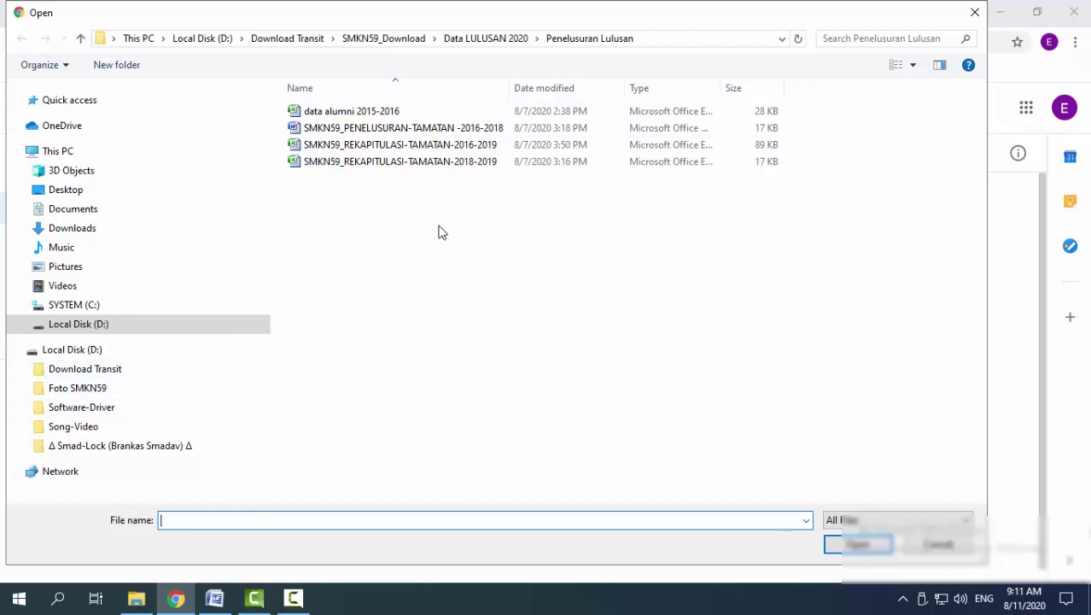
pyautogui.click(935, 547)
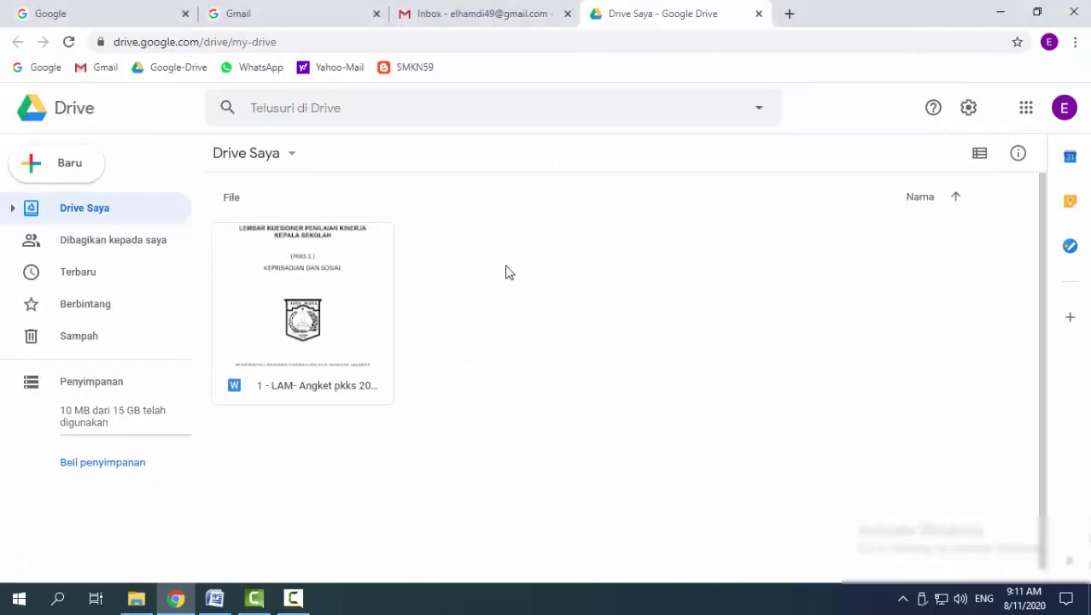
pyautogui.click(97, 176)
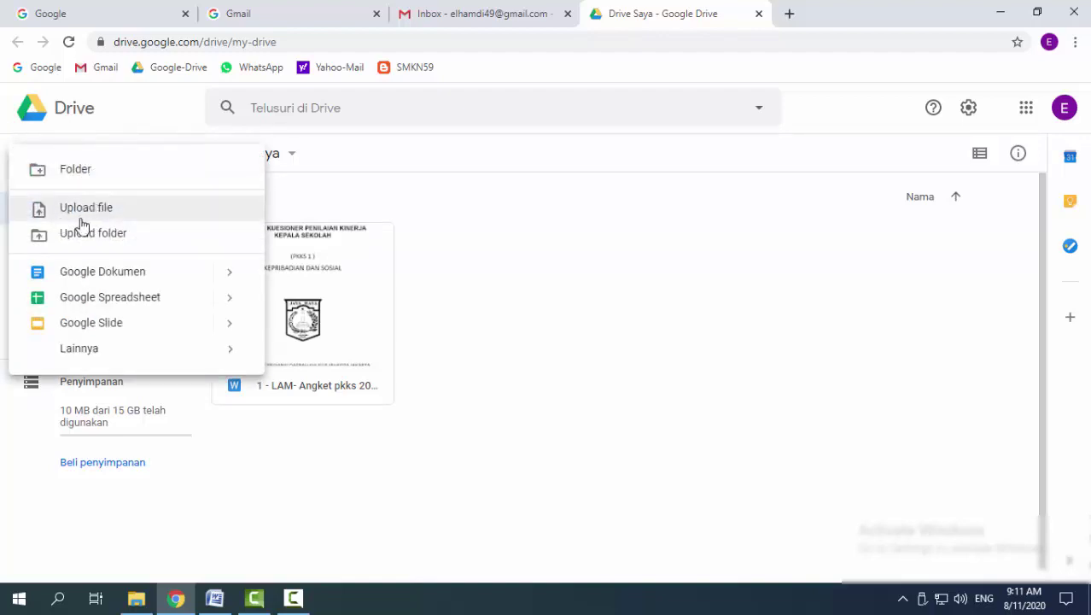
pyautogui.click(100, 209)
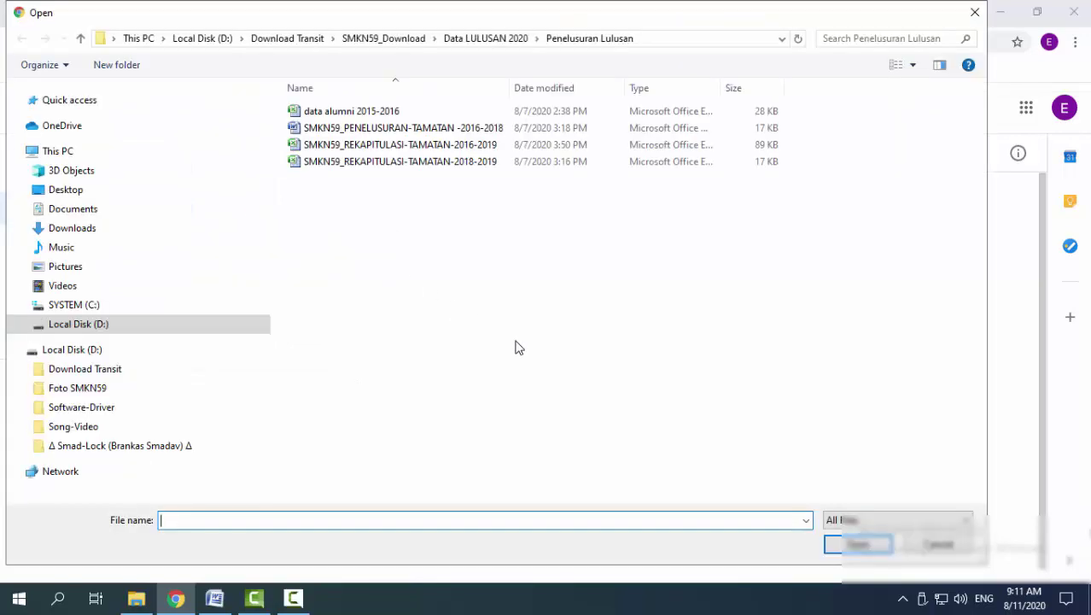
pyautogui.click(20, 368)
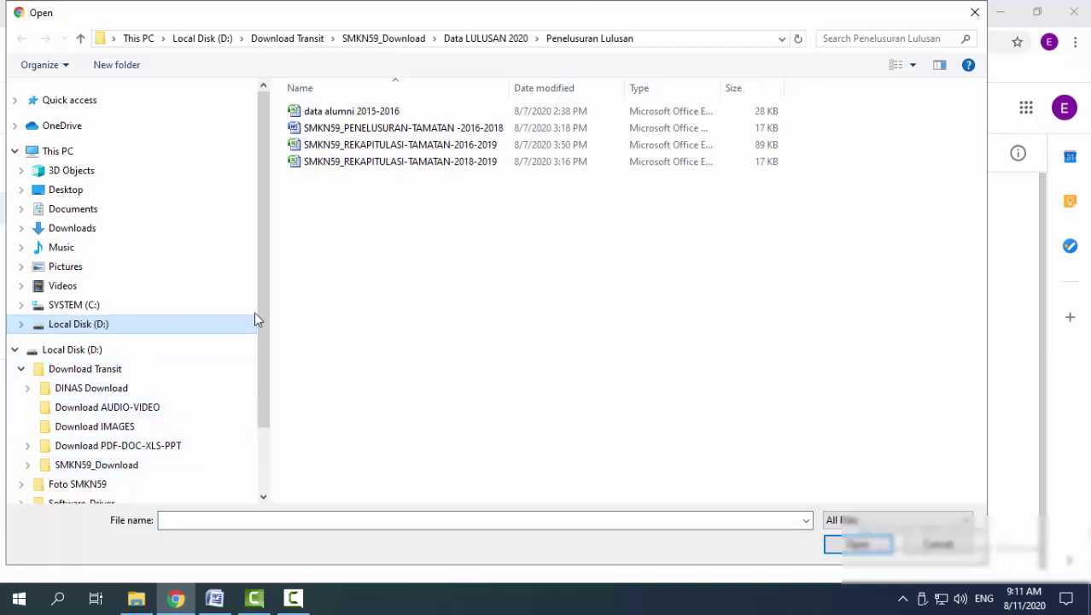
pyautogui.scroll(-2, 266, 359)
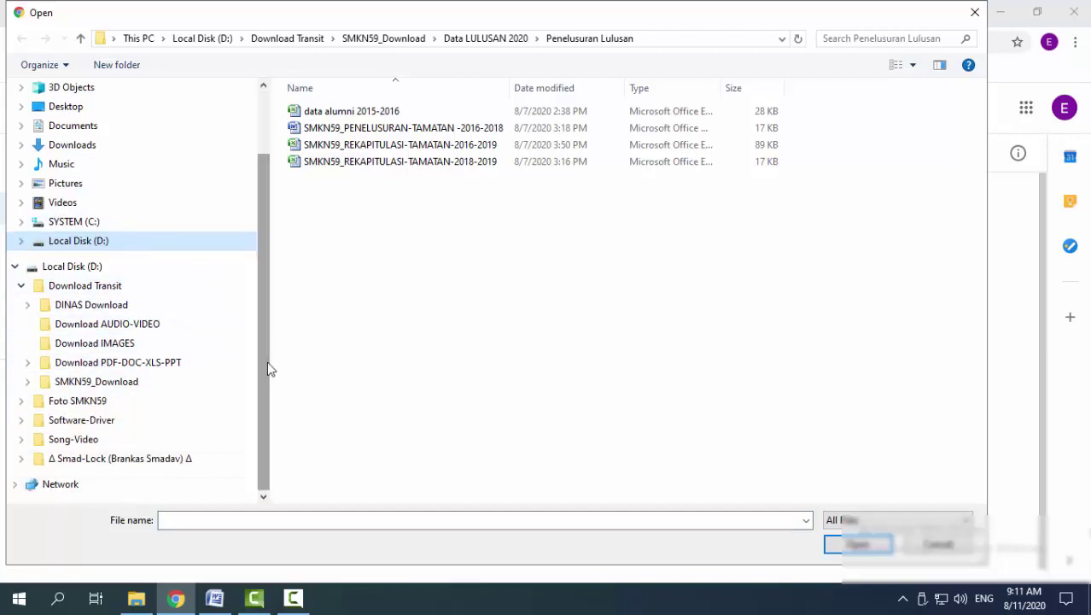
pyautogui.click(92, 365)
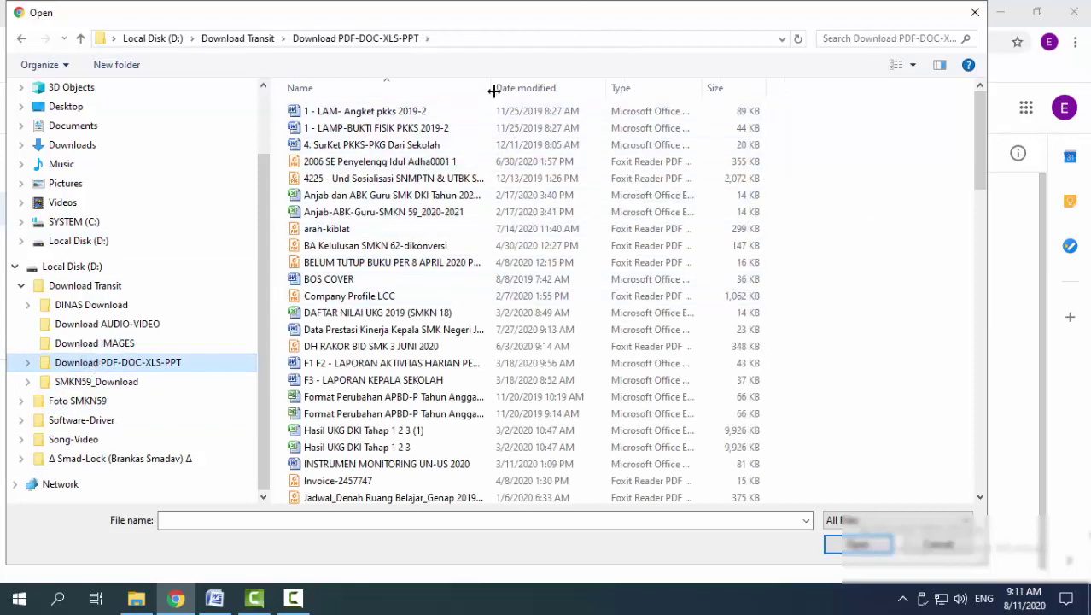
pyautogui.moveTo(493, 87); pyautogui.dragTo(616, 87)
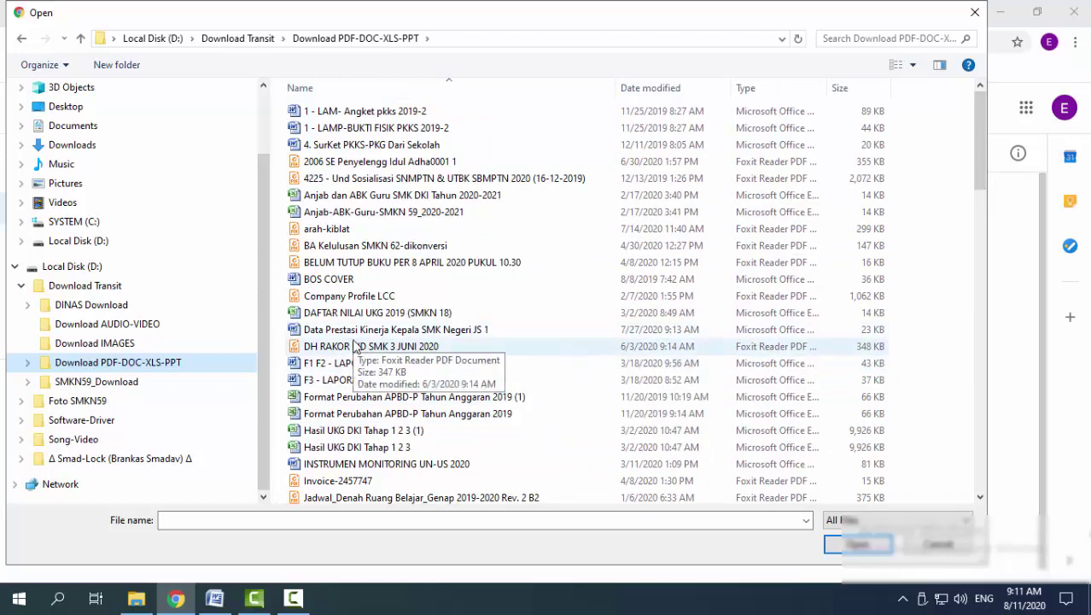
pyautogui.click(347, 466)
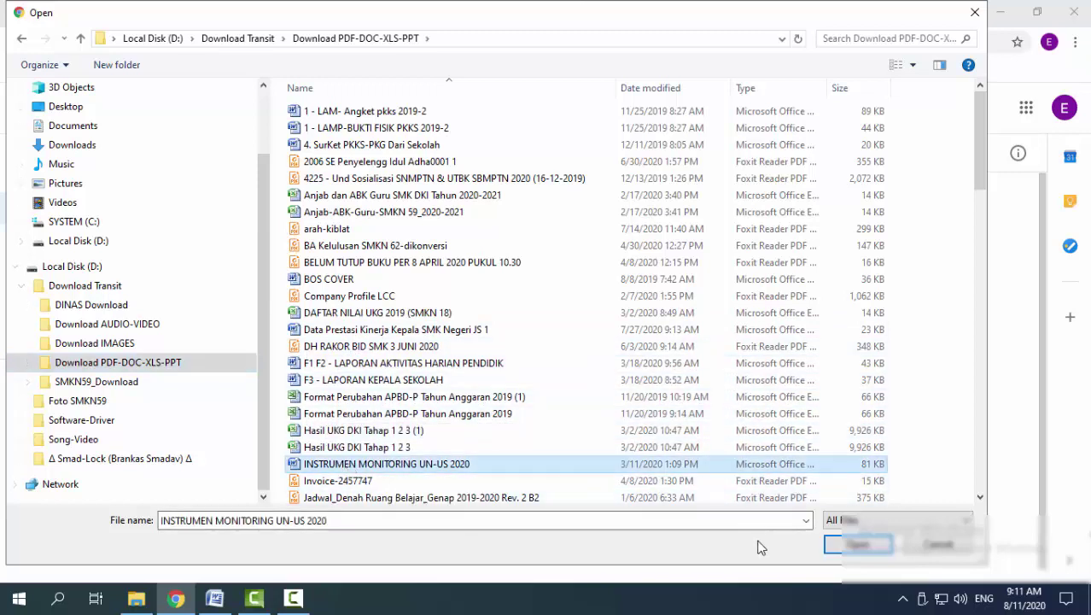
pyautogui.click(857, 544)
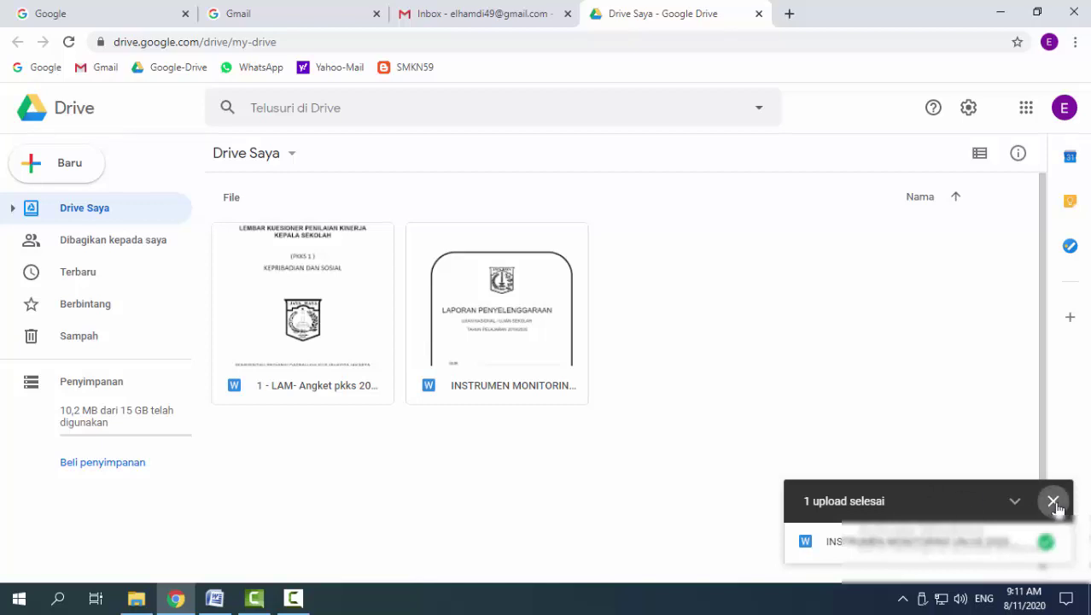
# Close the upload-complete notice and bring up My Drive's new-item menu
pyautogui.click(1054, 503)
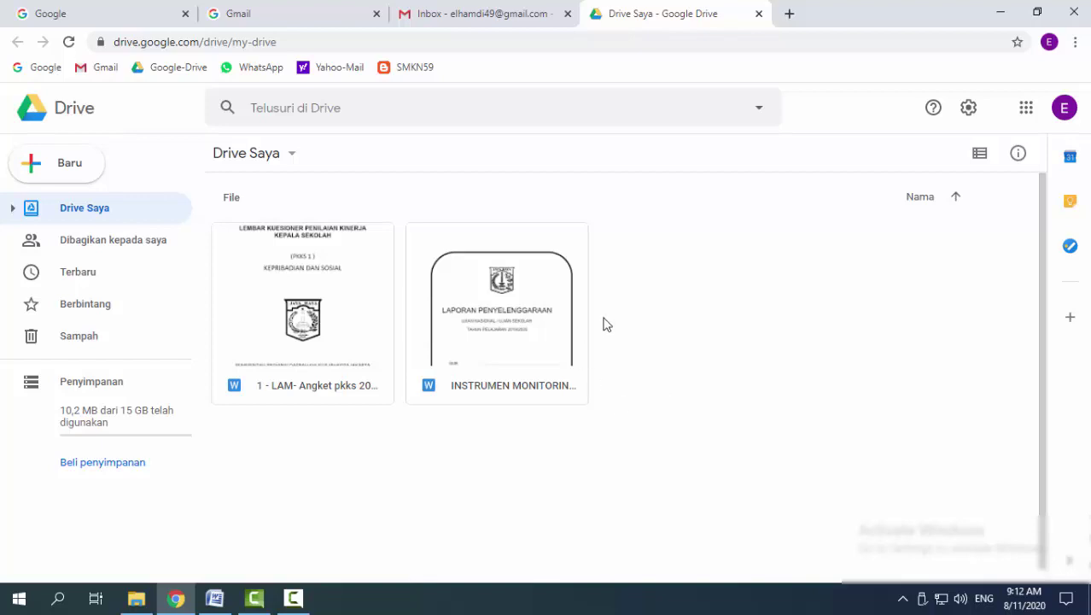
pyautogui.rightClick(649, 239)
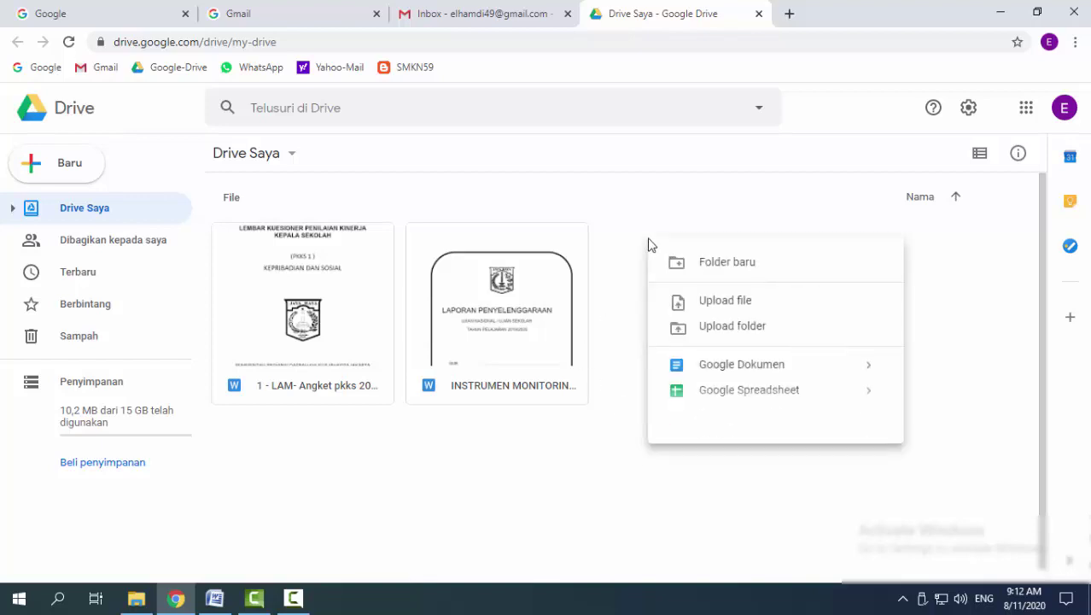
# Close the new-item menu, leaving My Drive with its two Word files
pyautogui.click(440, 478)
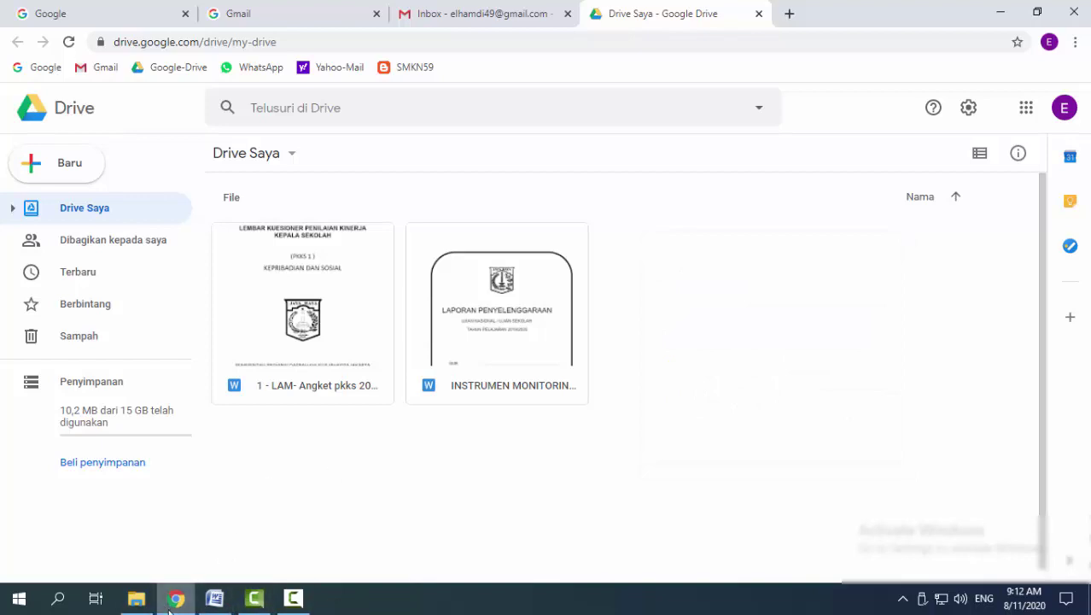
pyautogui.moveTo(177, 603)
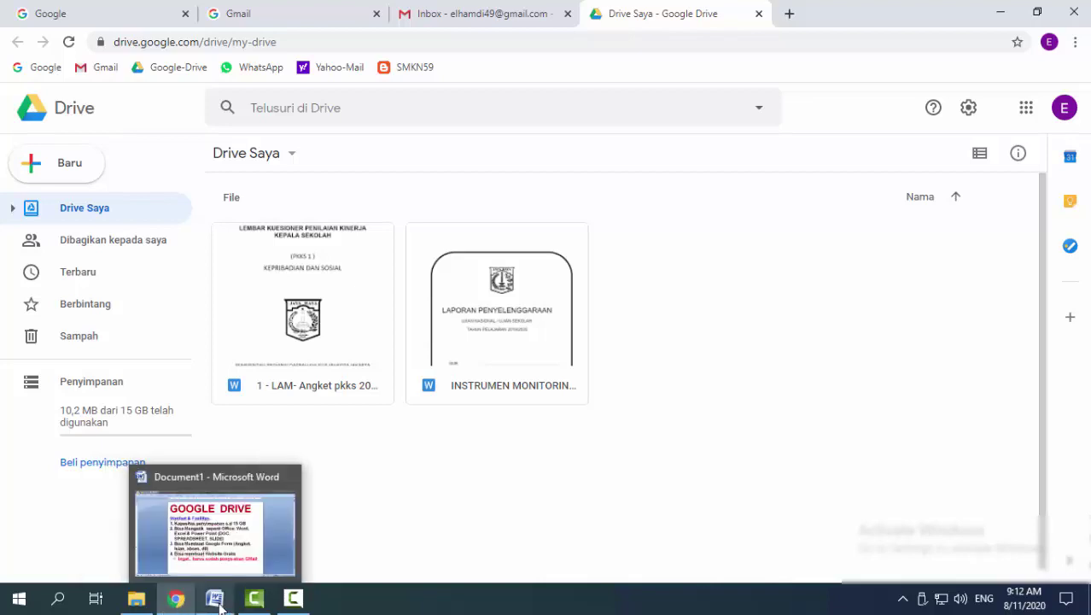
pyautogui.moveTo(143, 602)
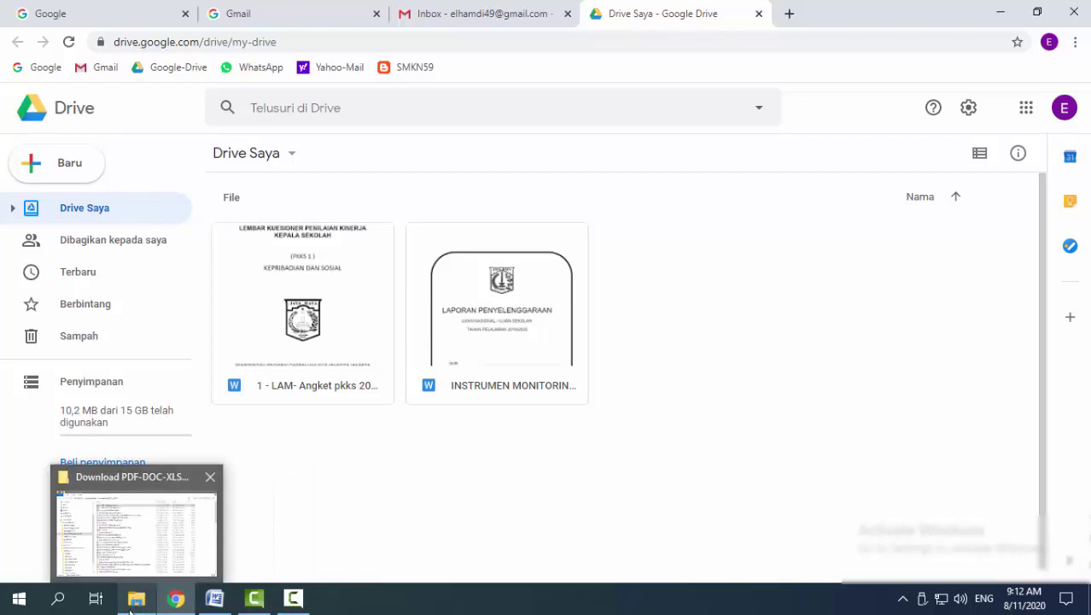
# In File Explorer, open Download IMAGES and drag ondel3 into My Drive to upload it
pyautogui.click(140, 603)
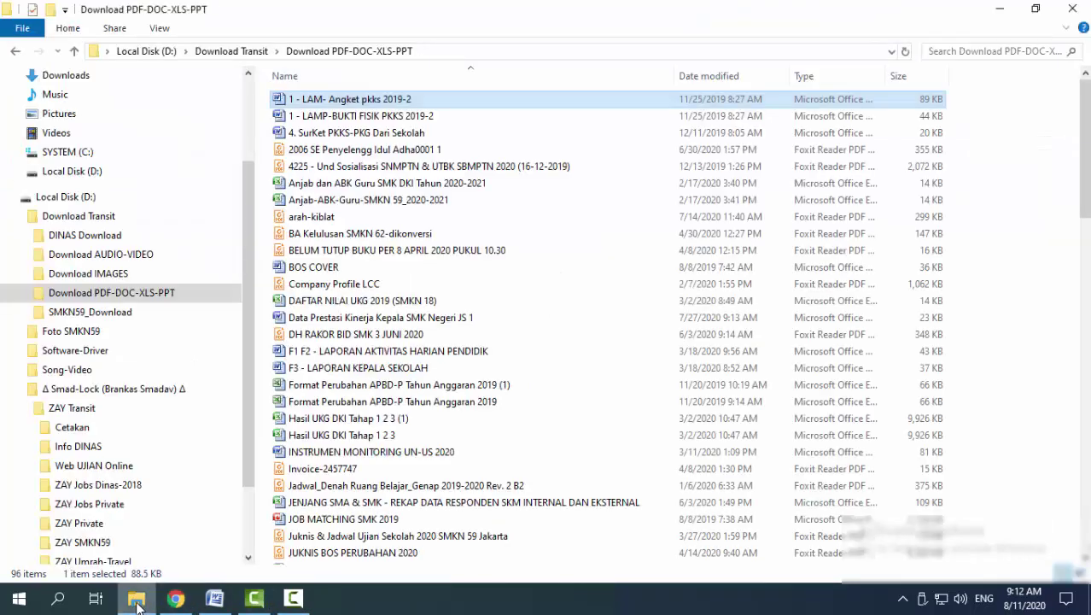
pyautogui.click(998, 263)
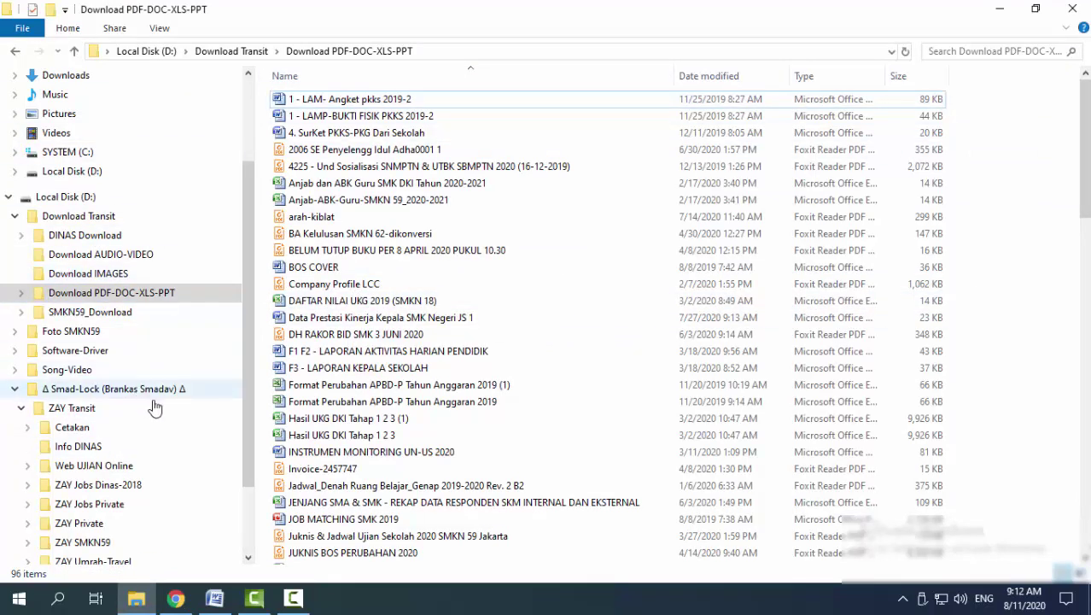
pyautogui.scroll(-3, 1086, 183)
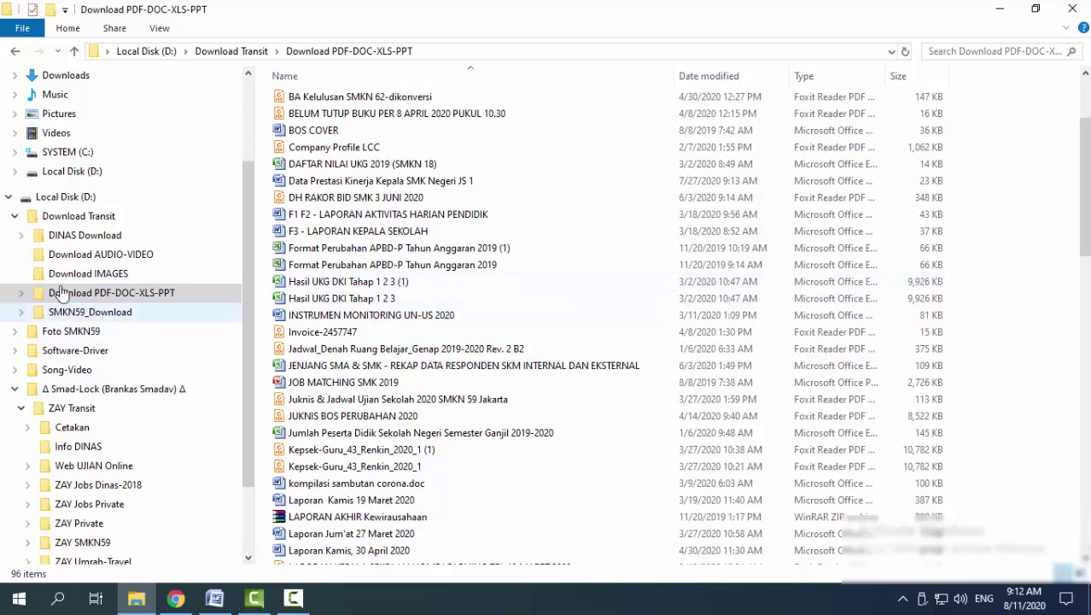
pyautogui.click(77, 238)
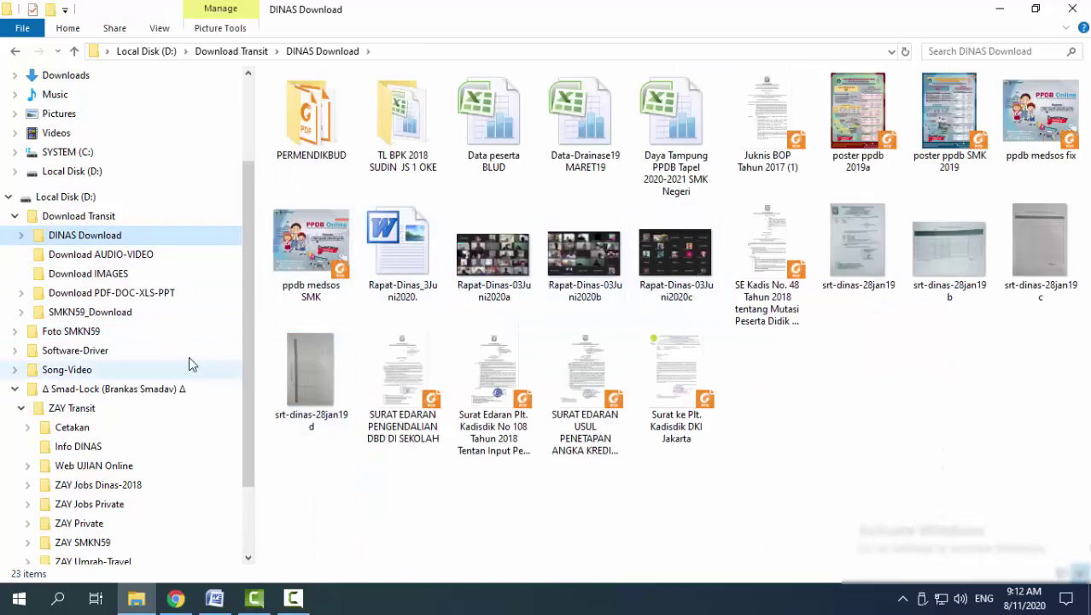
pyautogui.click(71, 295)
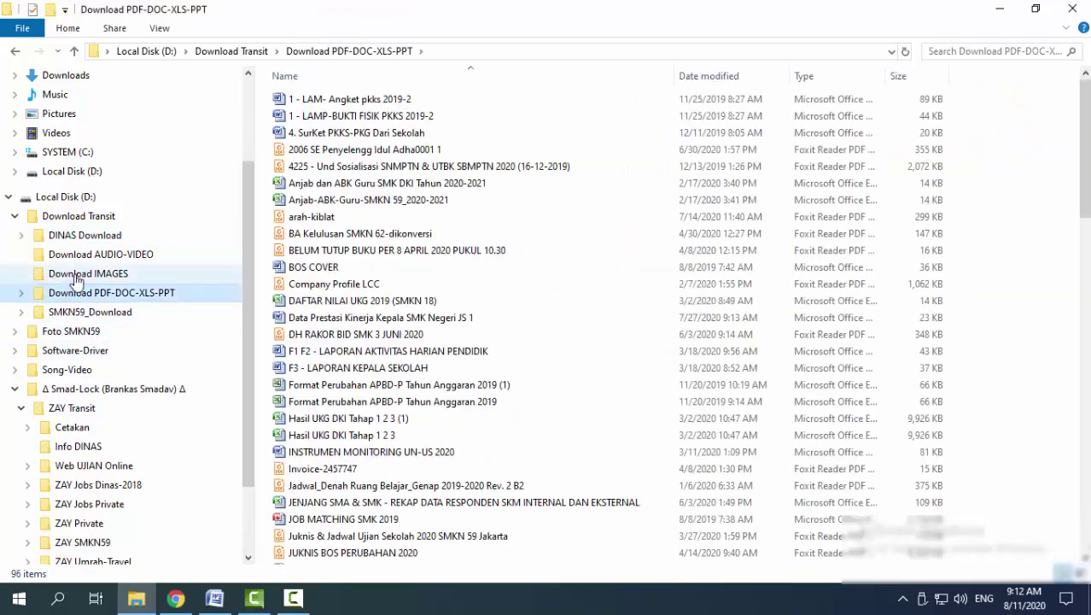
pyautogui.click(77, 258)
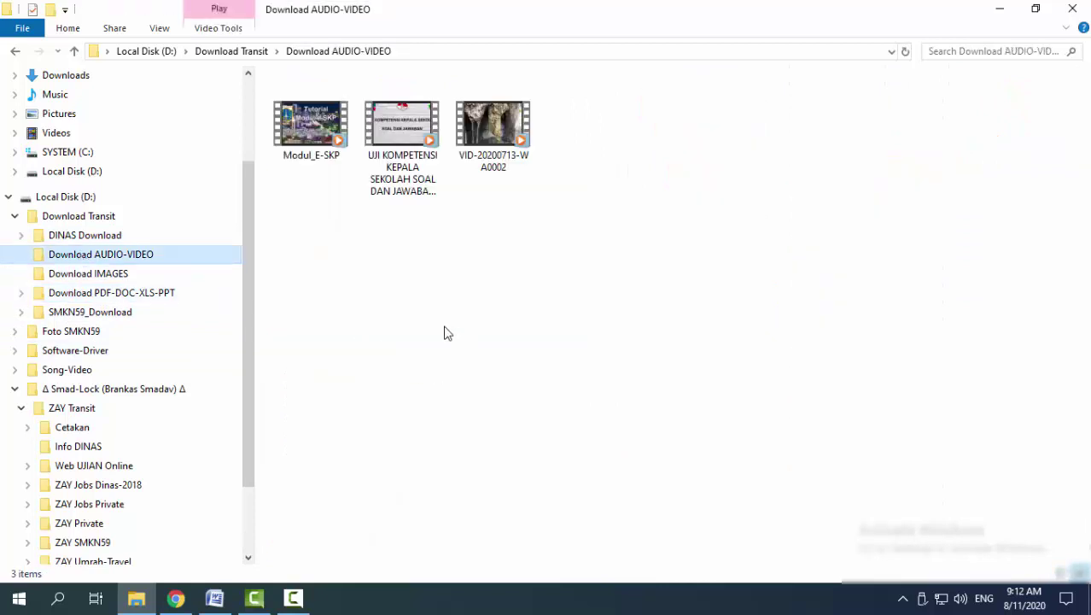
pyautogui.click(156, 278)
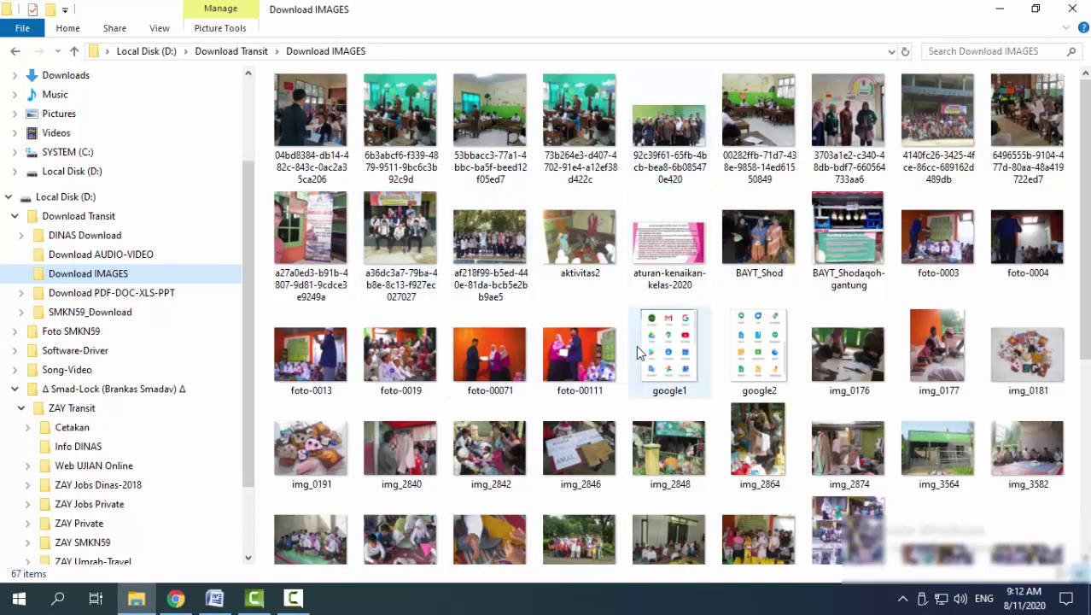
pyautogui.scroll(-5, 597, 337)
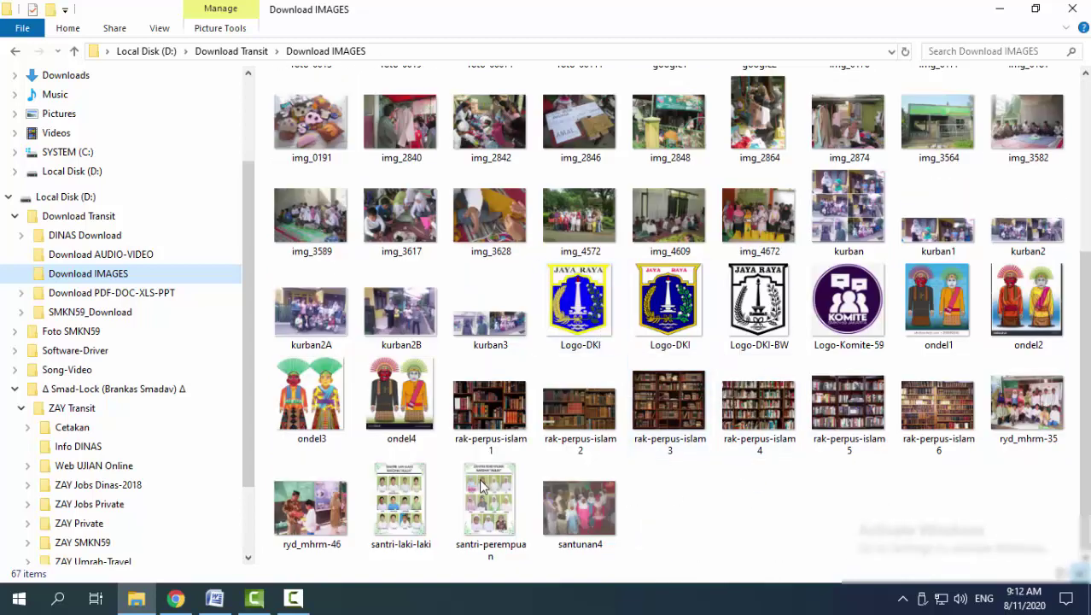
pyautogui.click(328, 379)
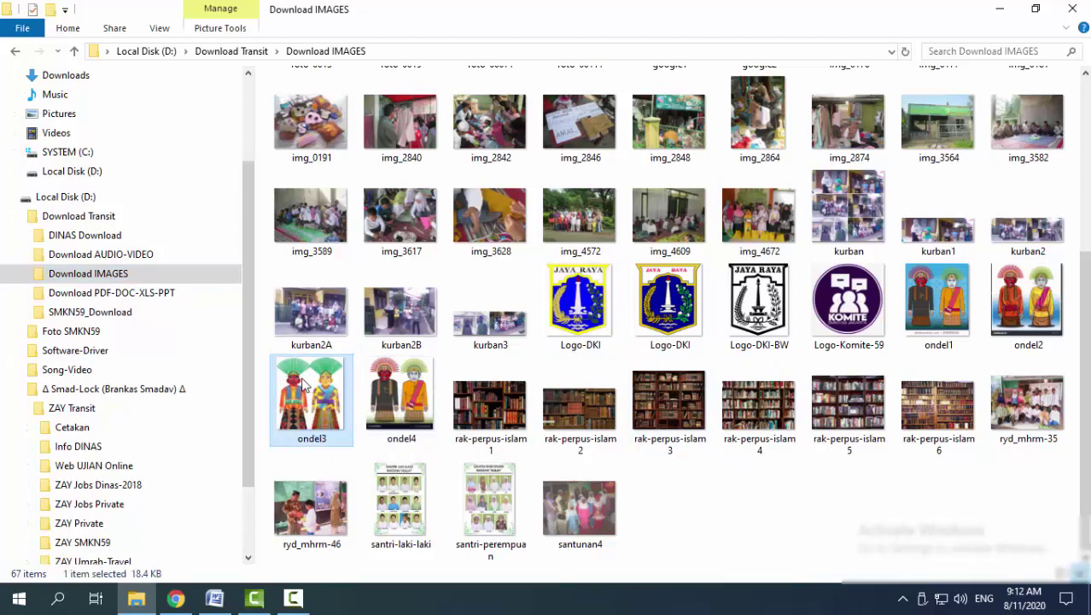
pyautogui.moveTo(303, 385); pyautogui.dragTo(653, 378)
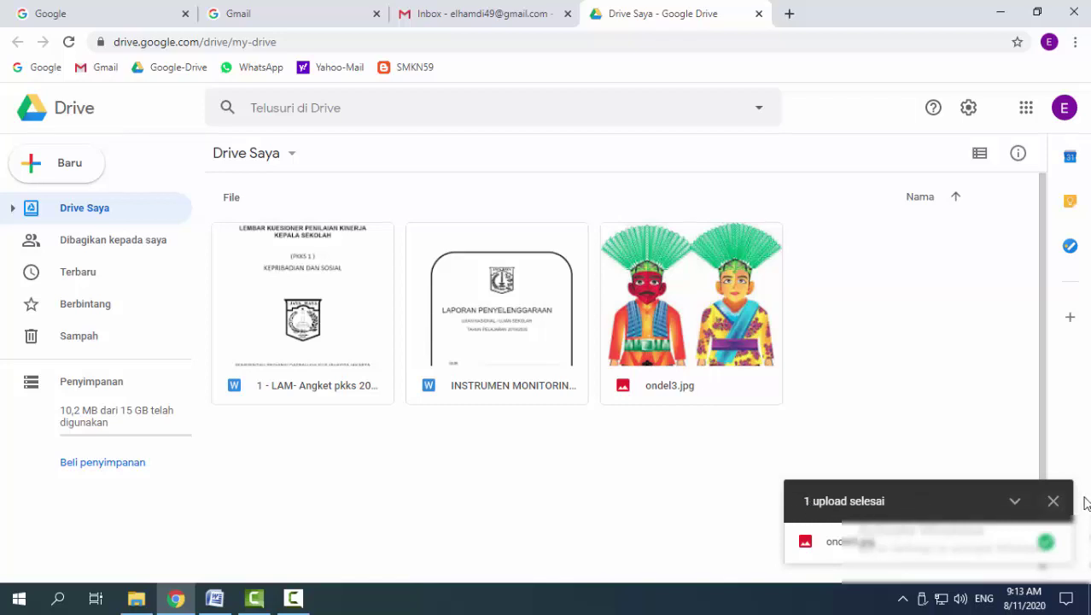
# Dismiss the upload-complete notice once ondel3.jpg is stored in My Drive
pyautogui.click(1053, 501)
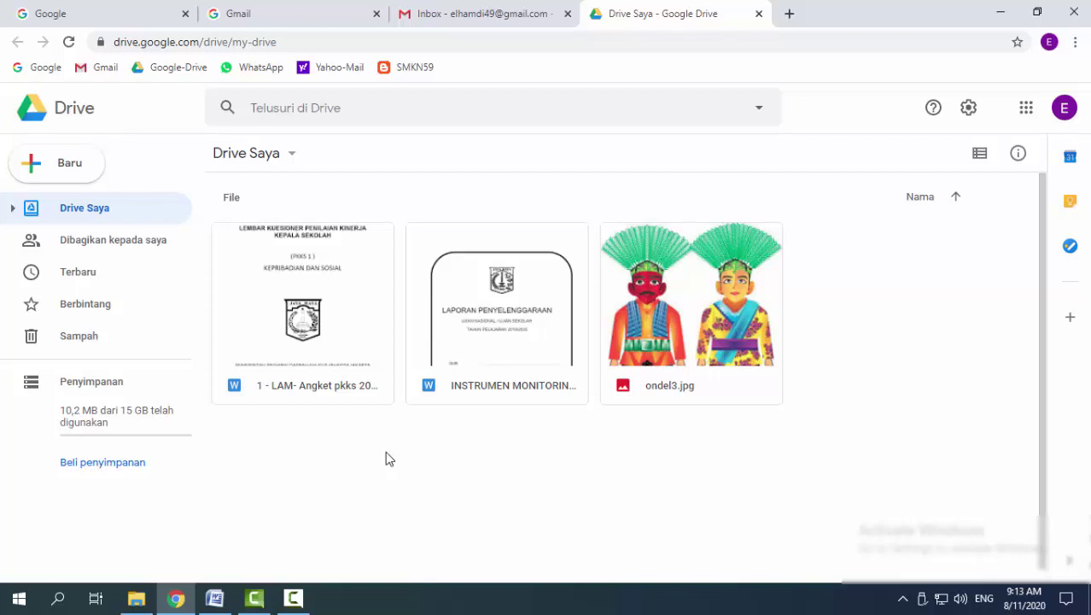
# Upload the Download IMAGES folder from Download Transit, confirming all 67 files
pyautogui.rightClick(338, 427)
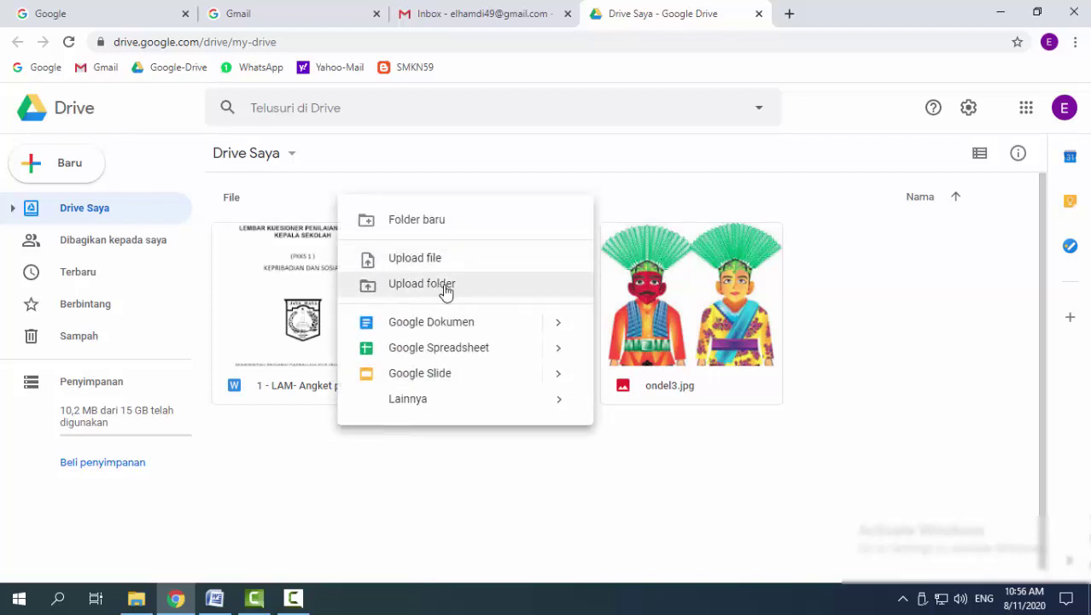
pyautogui.click(325, 444)
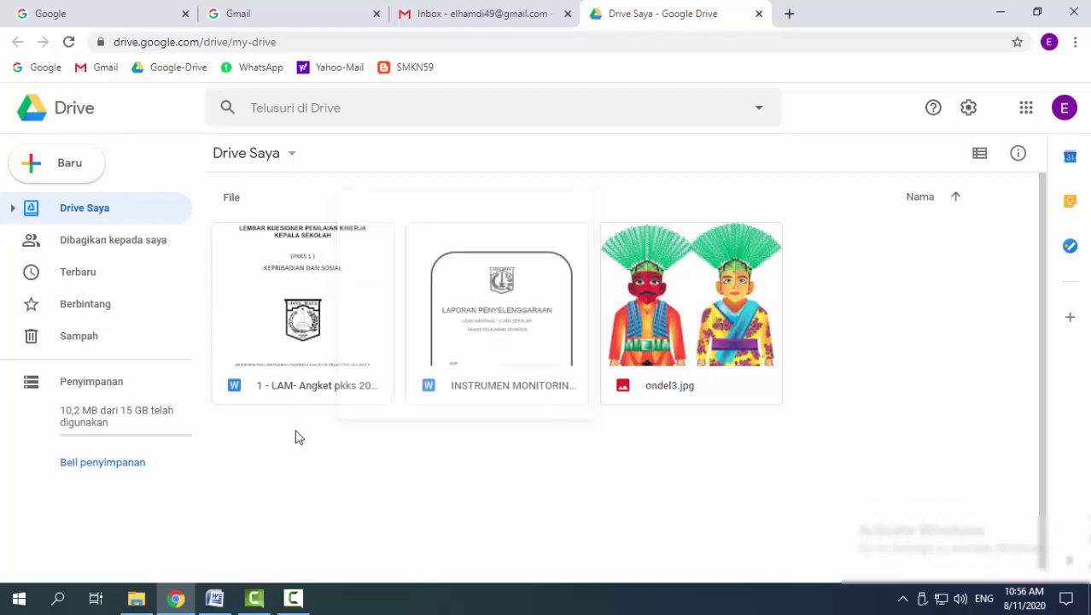
pyautogui.click(90, 169)
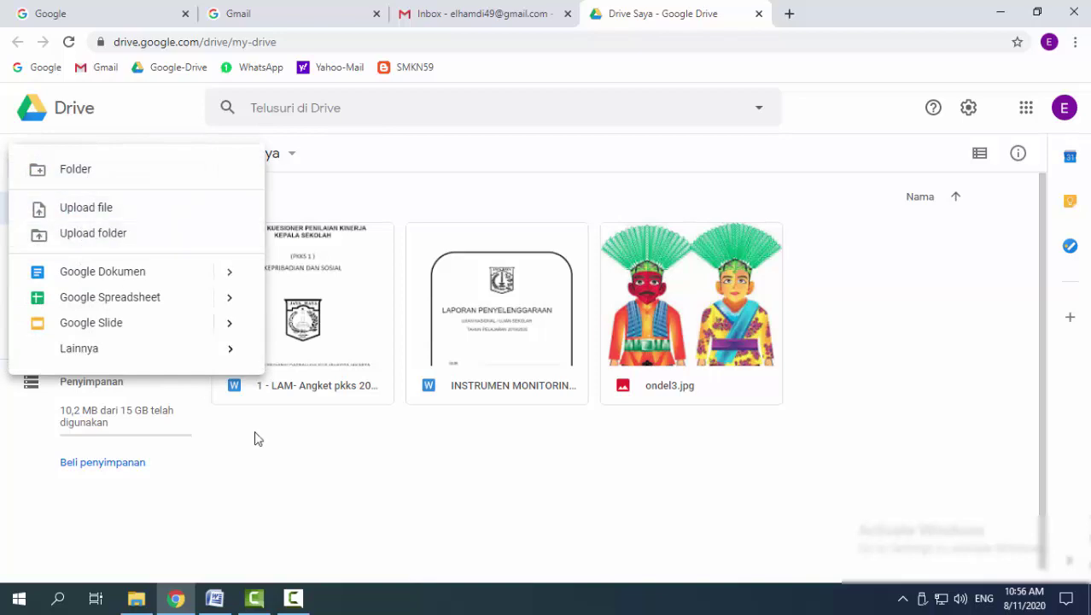
pyautogui.click(114, 237)
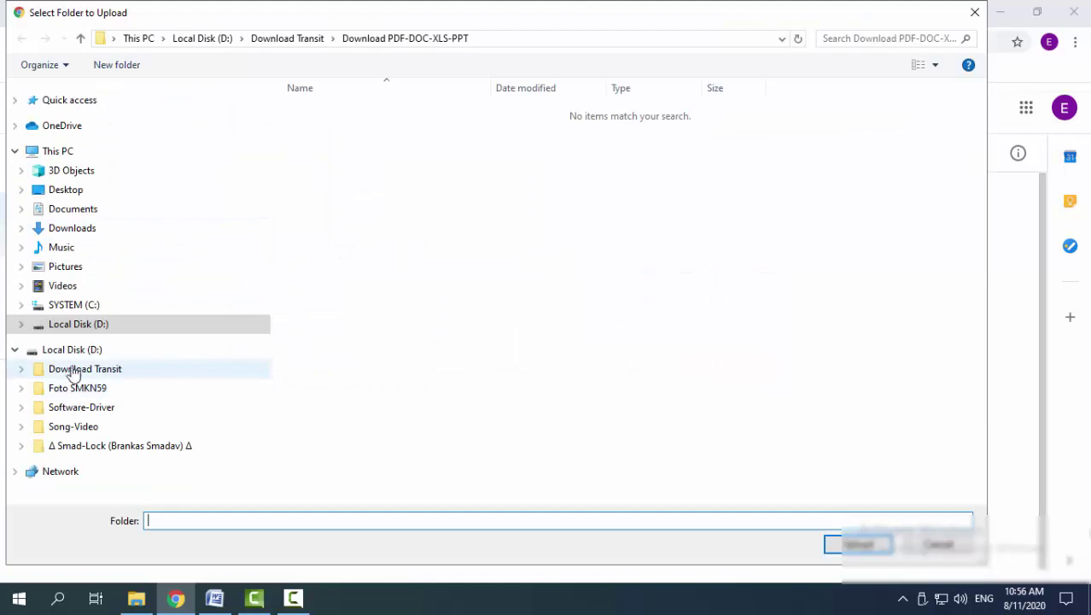
pyautogui.click(61, 372)
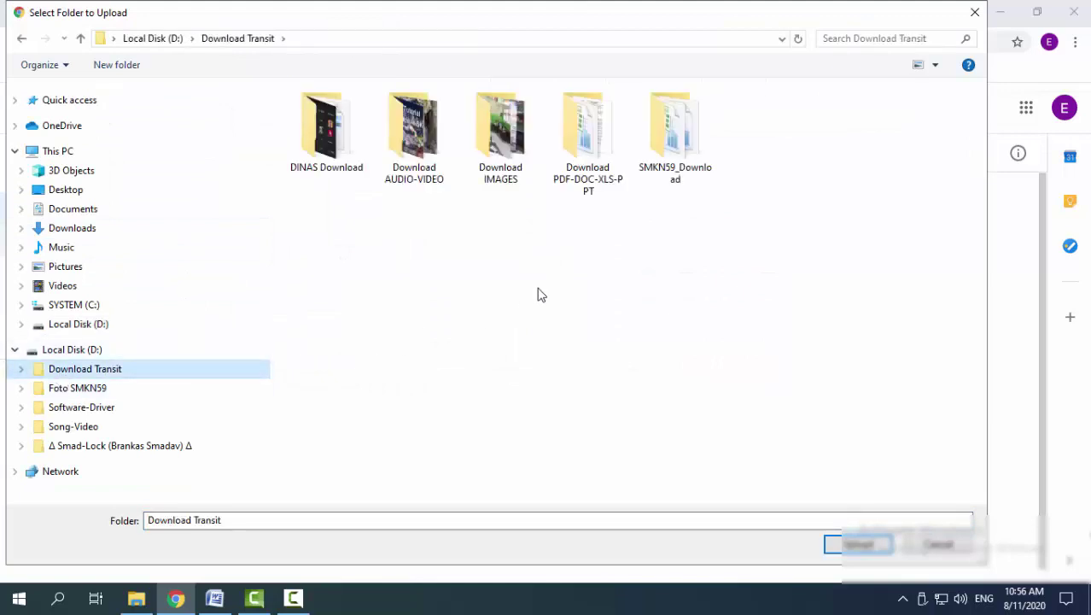
pyautogui.click(501, 128)
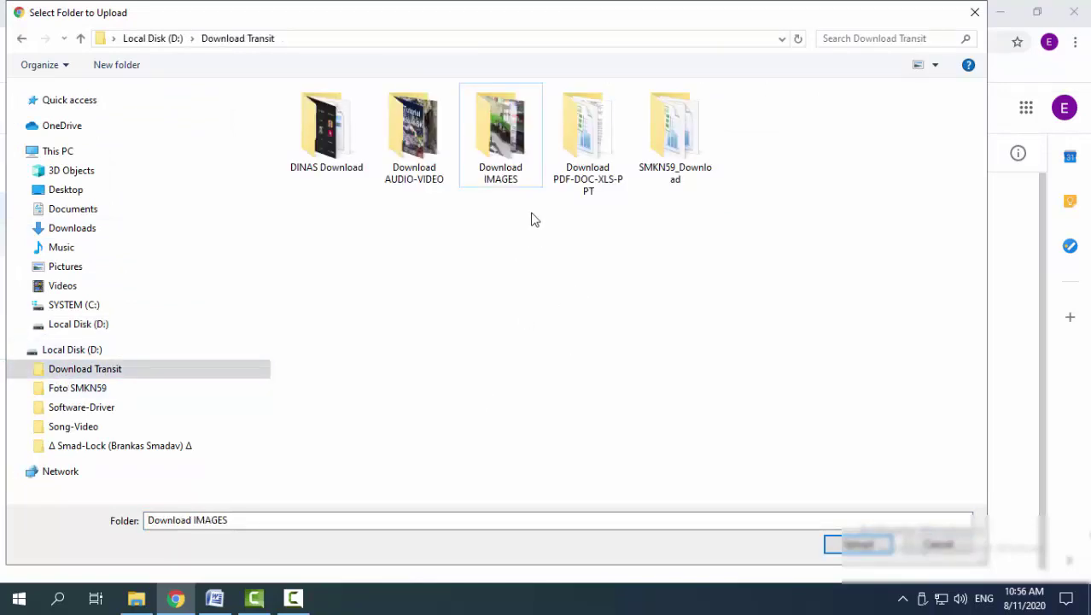
pyautogui.click(497, 135)
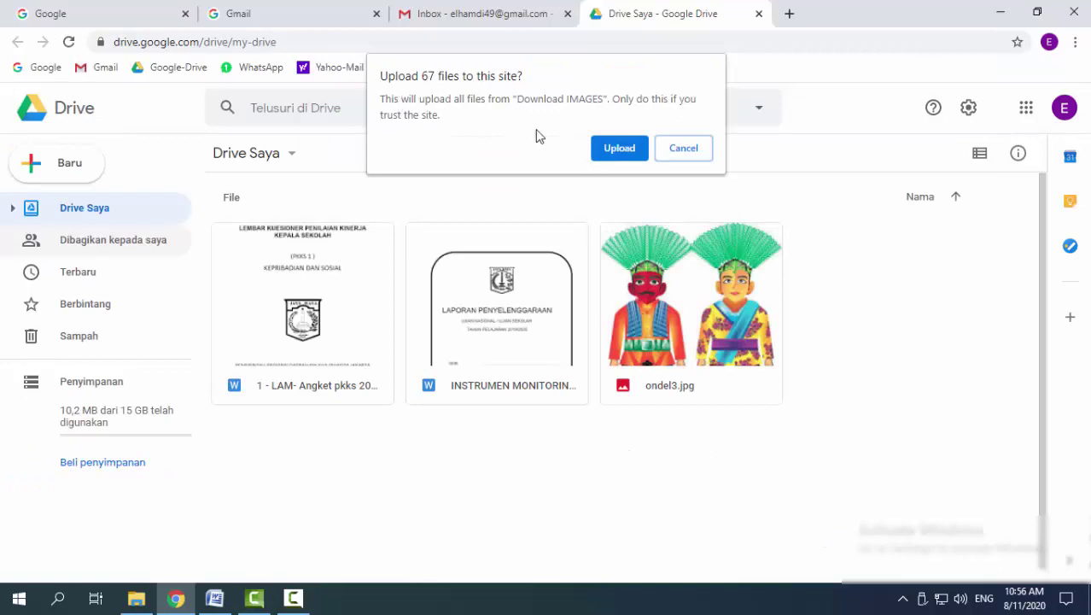
pyautogui.click(618, 150)
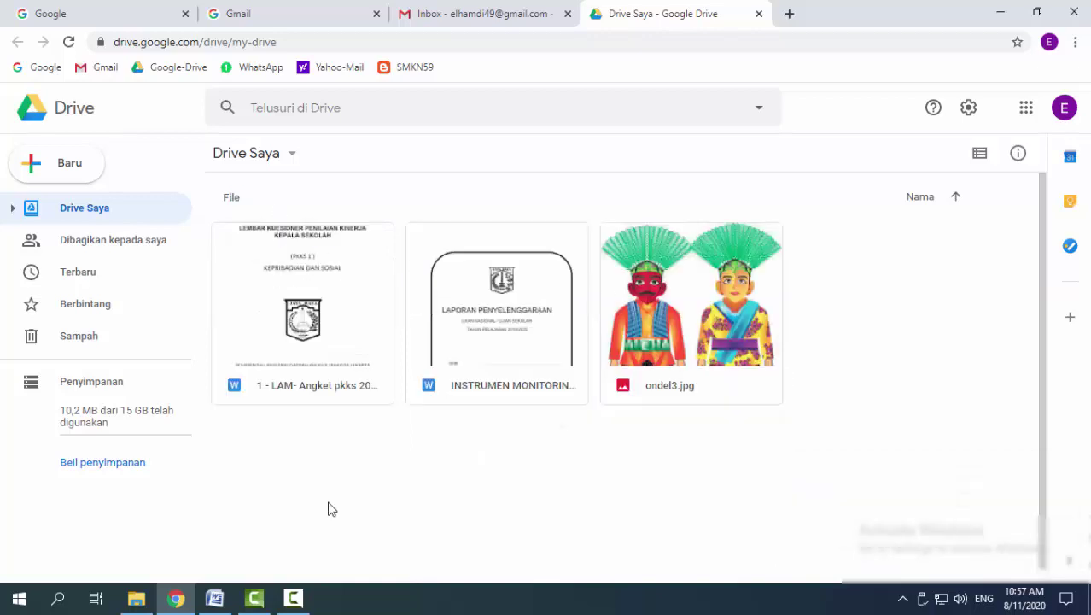
# Upload the Download IMAGES folder from Download Transit by dragging it into My Drive
pyautogui.click(136, 599)
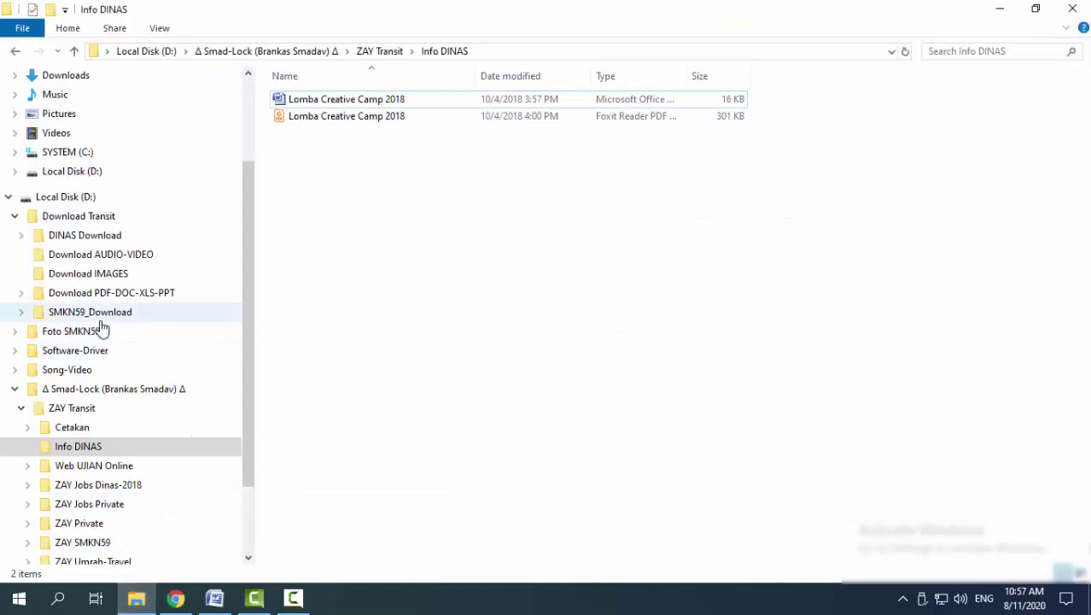
pyautogui.click(76, 217)
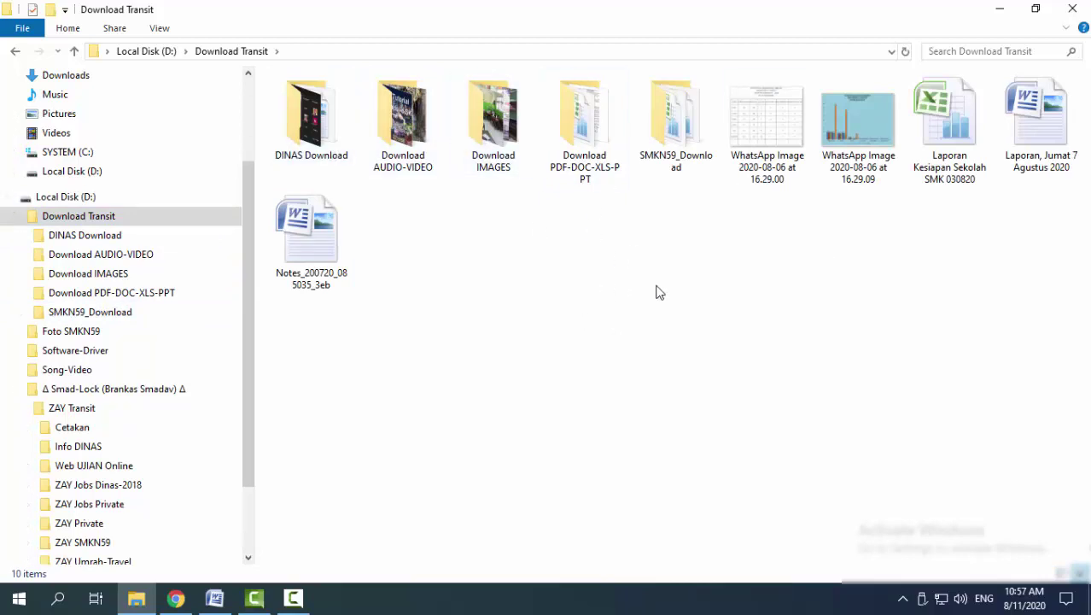
pyautogui.click(500, 130)
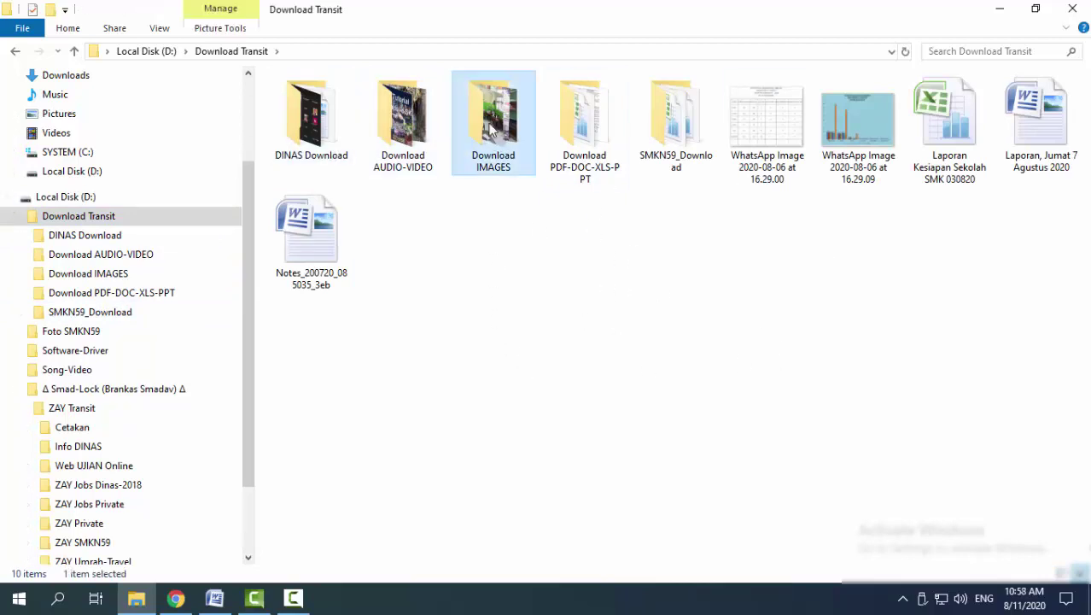
pyautogui.moveTo(492, 124); pyautogui.dragTo(482, 476)
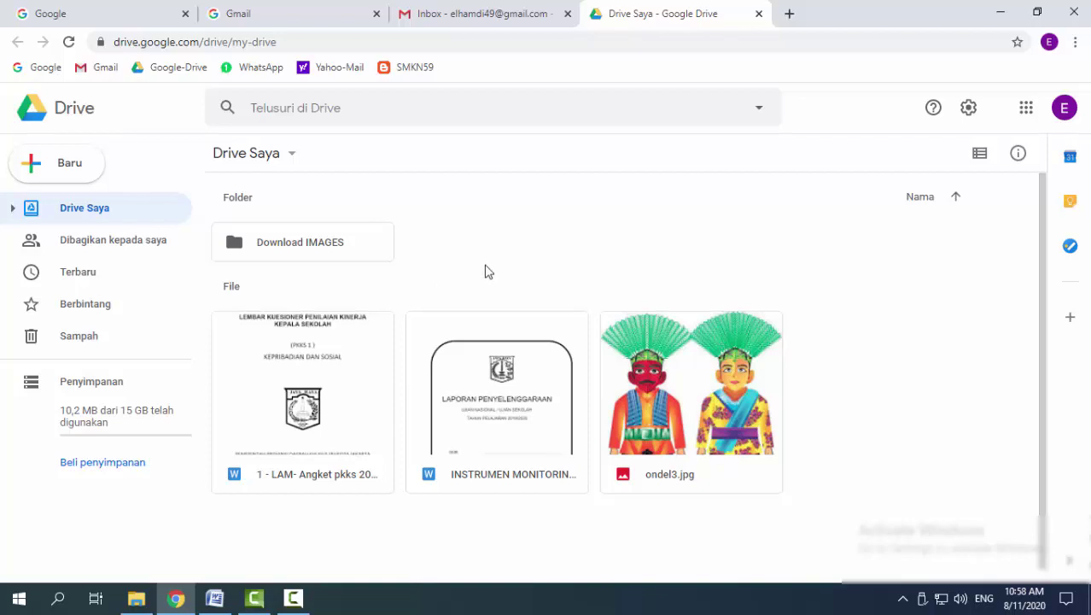
# Create a new folder named SKRIPSI in My Drive
pyautogui.click(94, 169)
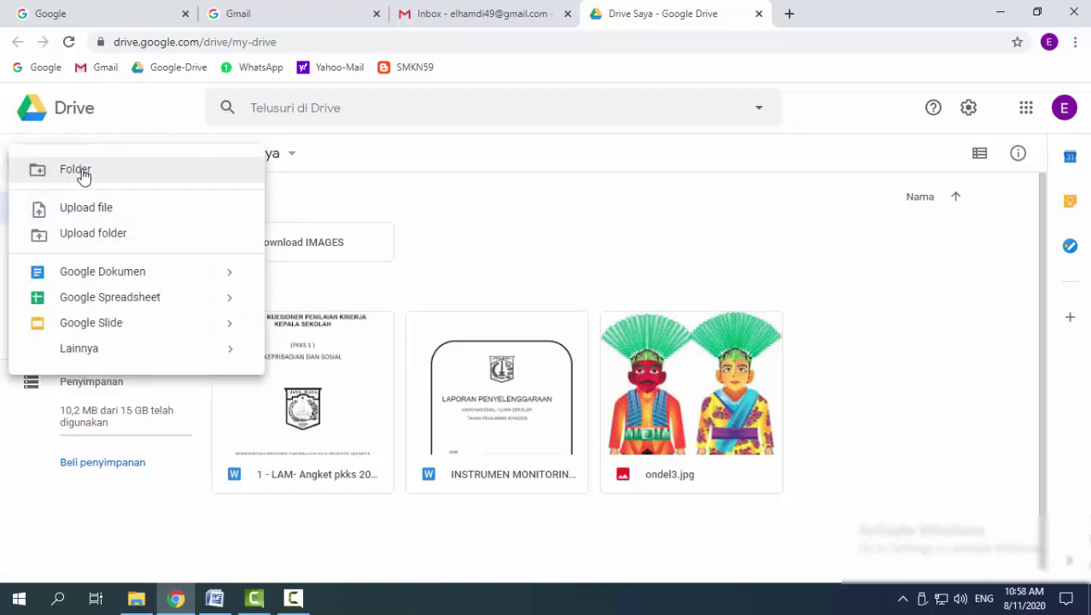
pyautogui.click(614, 256)
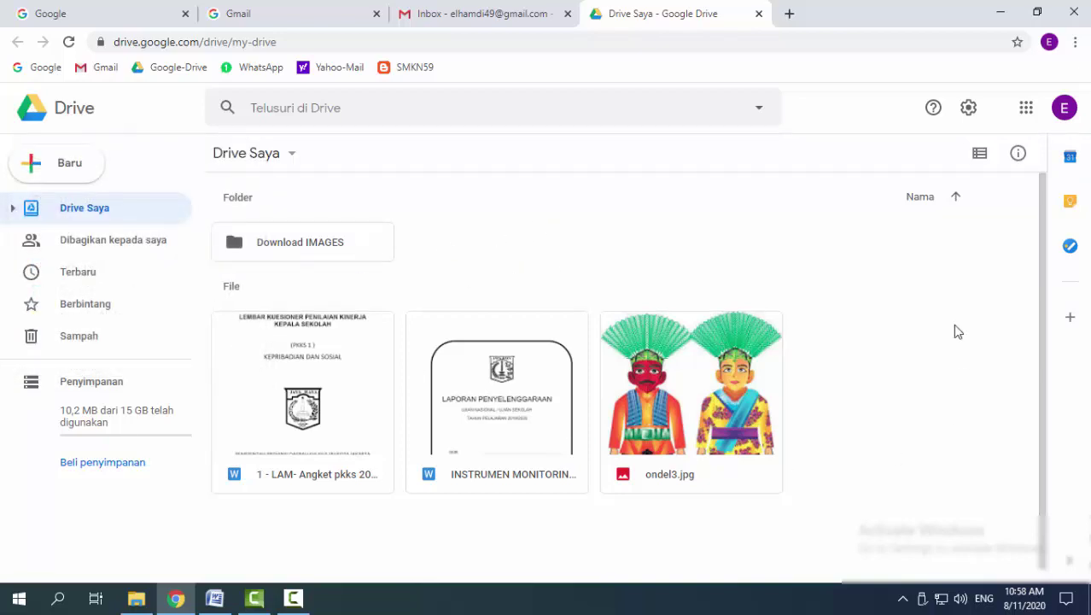
pyautogui.rightClick(504, 221)
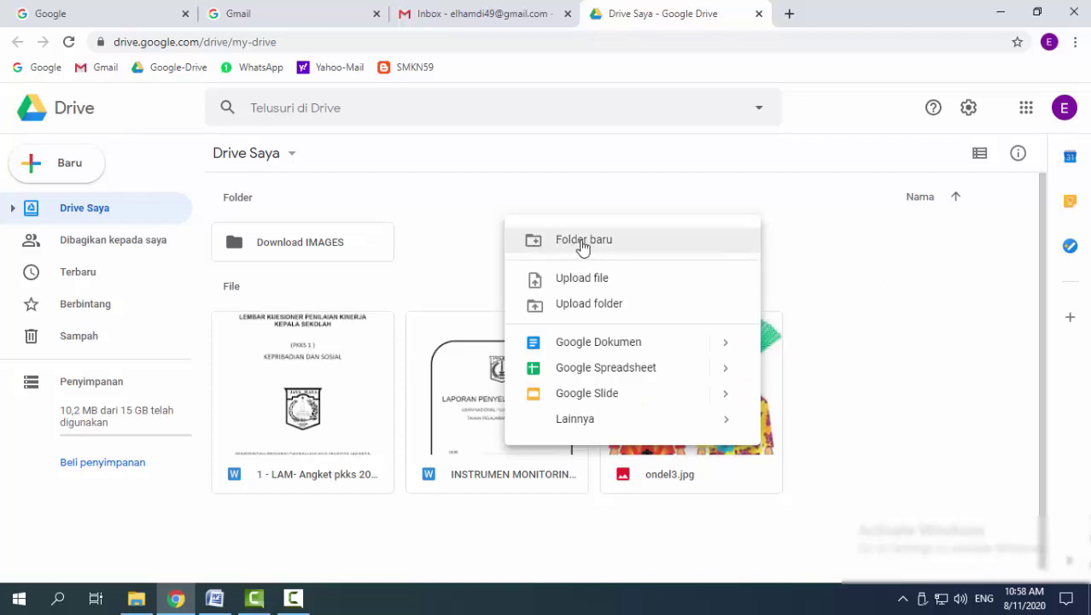
pyautogui.click(582, 242)
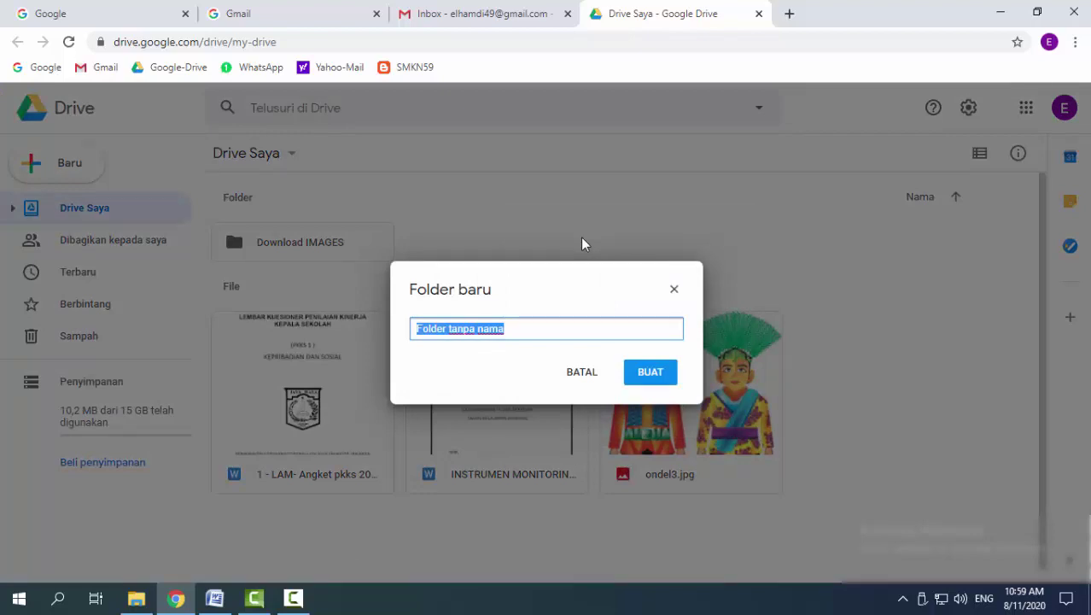
pyautogui.write('SKRIPSI')
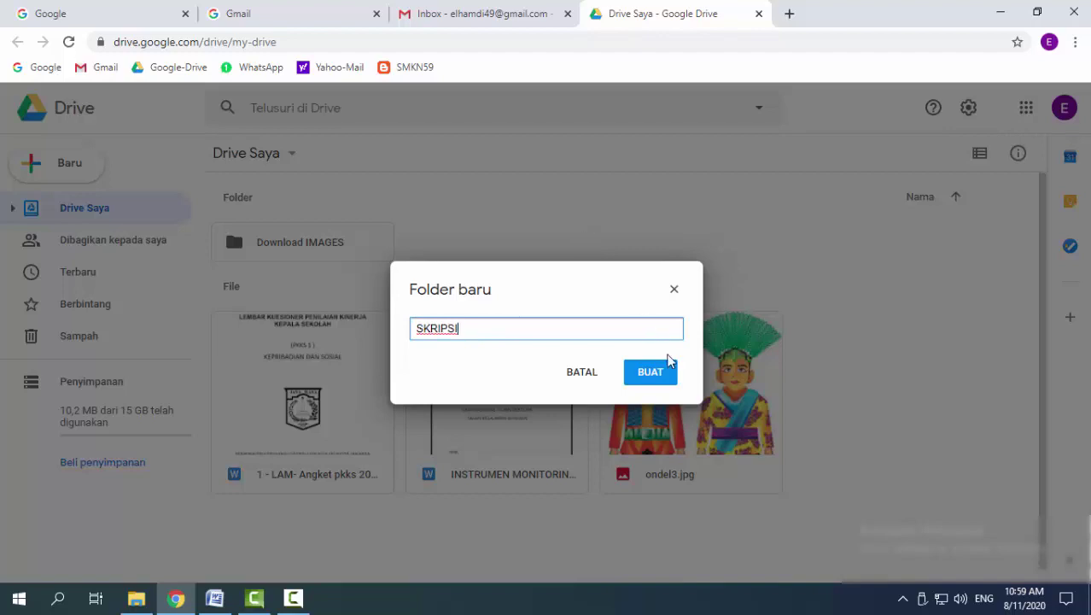
pyautogui.click(648, 374)
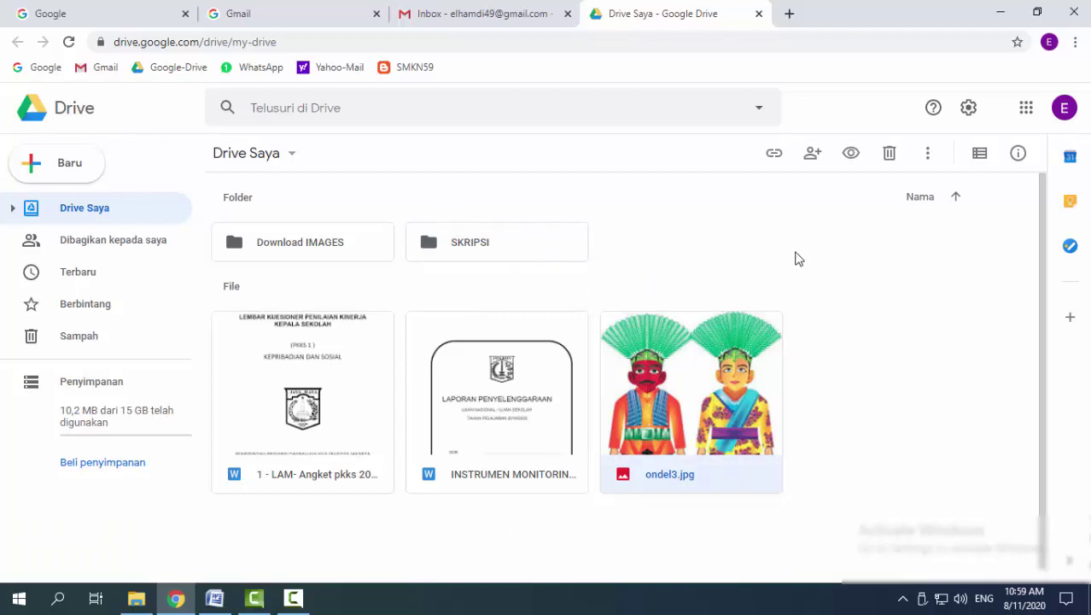
pyautogui.click(823, 231)
# Create a new folder named FOTO in My Drive
pyautogui.rightClick(823, 229)
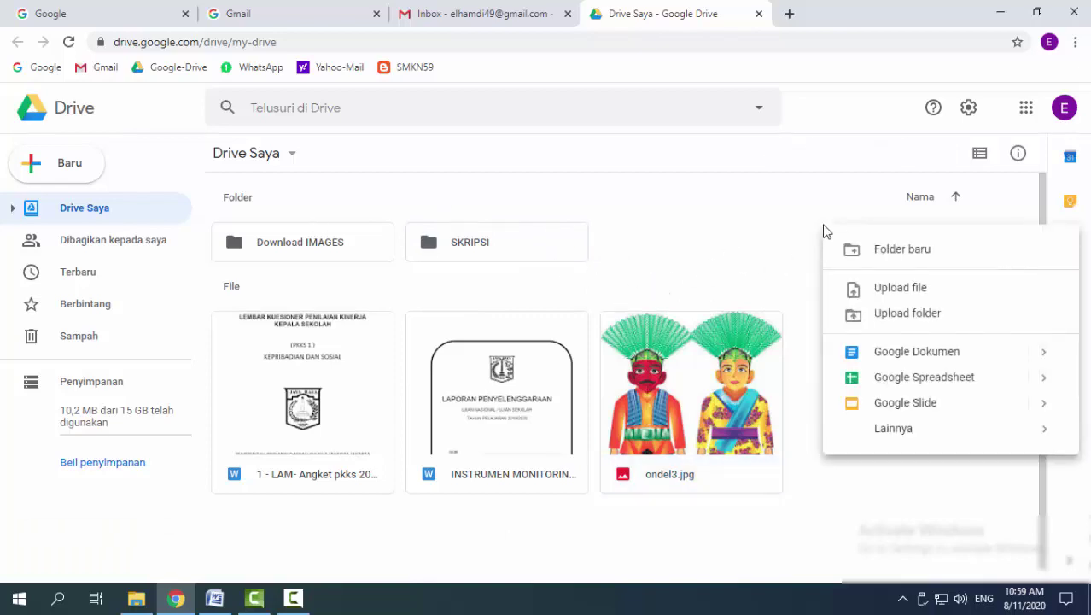
pyautogui.click(95, 170)
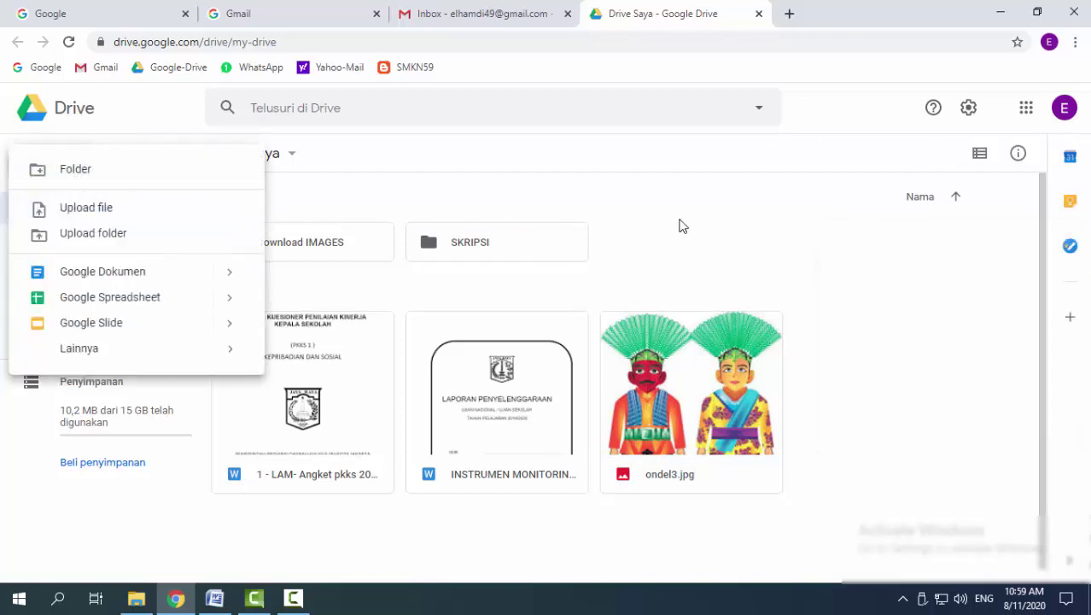
pyautogui.click(680, 222)
pyautogui.click(97, 167)
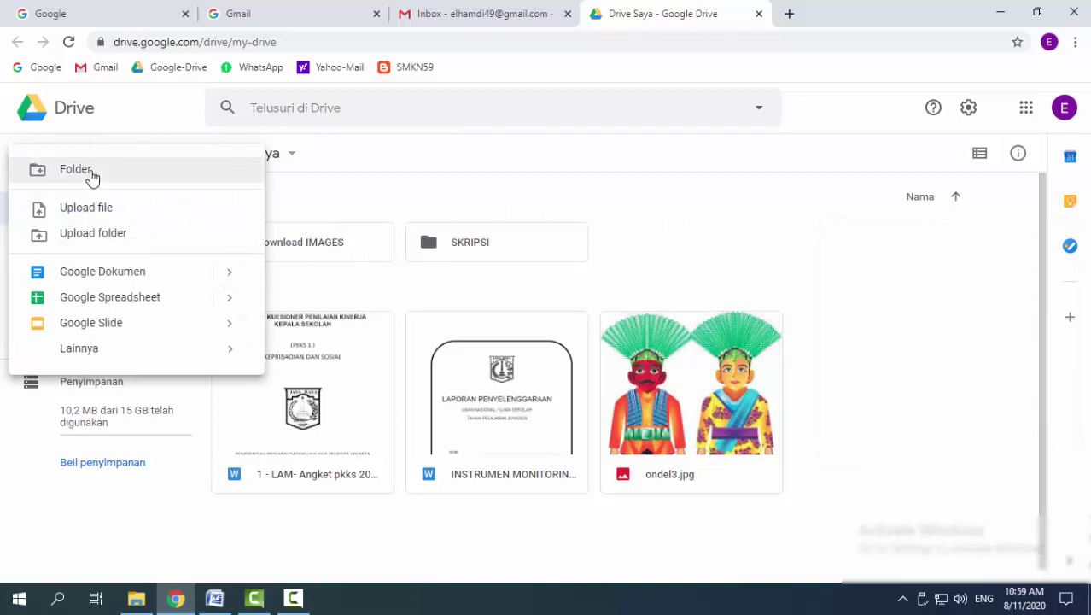
pyautogui.click(90, 175)
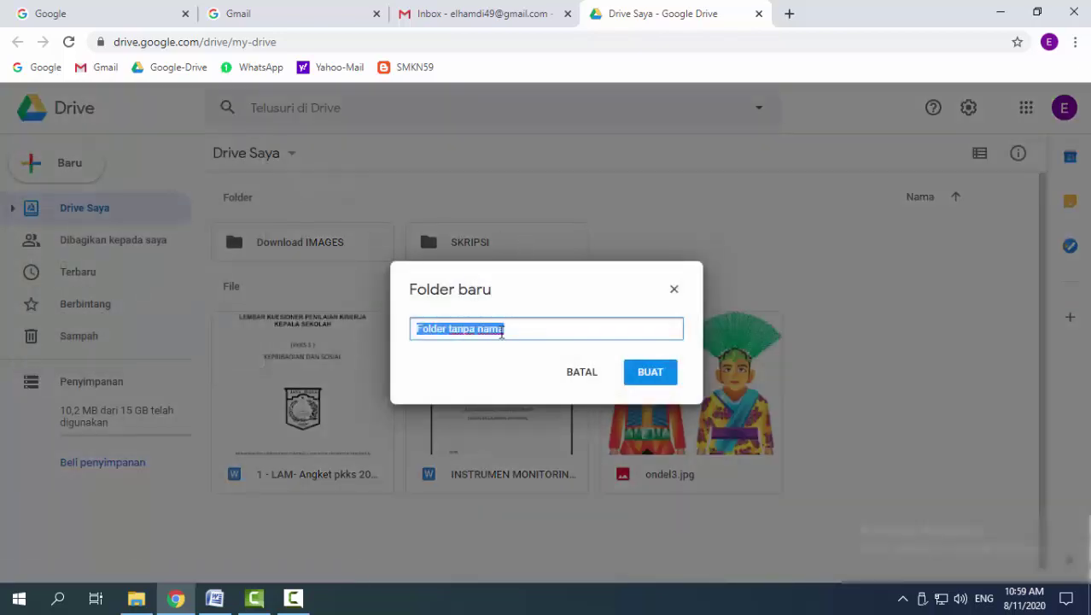
pyautogui.write('FOTO')
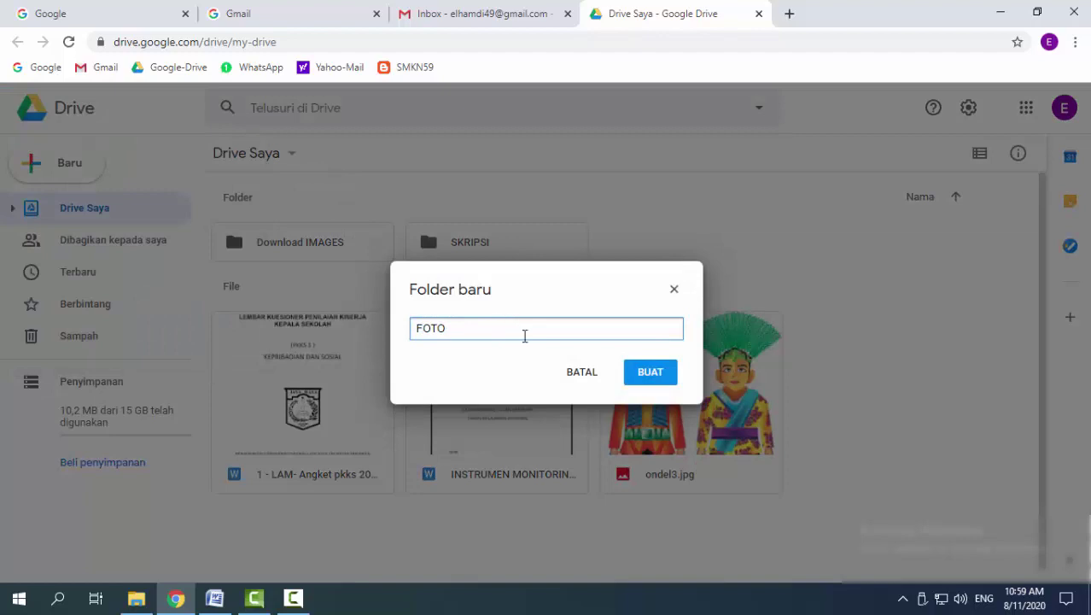
pyautogui.click(653, 376)
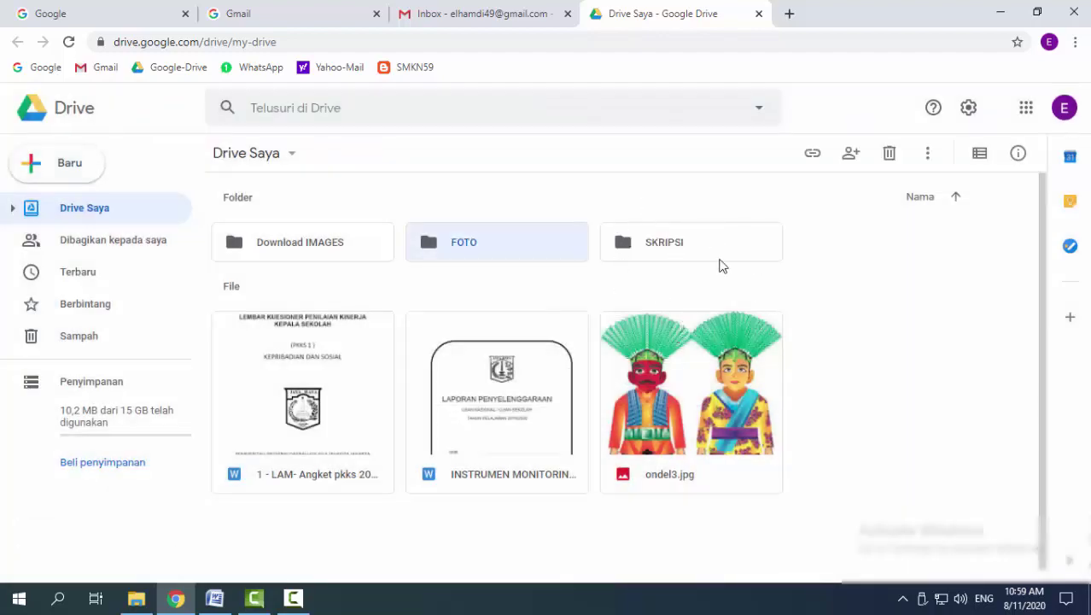
pyautogui.click(800, 285)
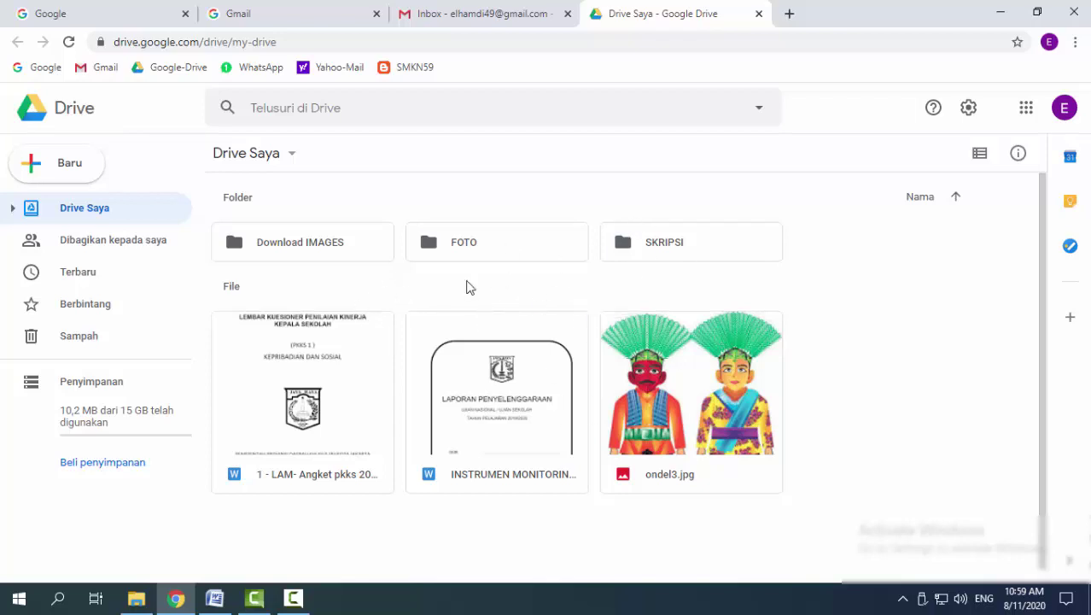
# Open FOTO and drag the first photo from Download IMAGES into it to upload
pyautogui.click(435, 247)
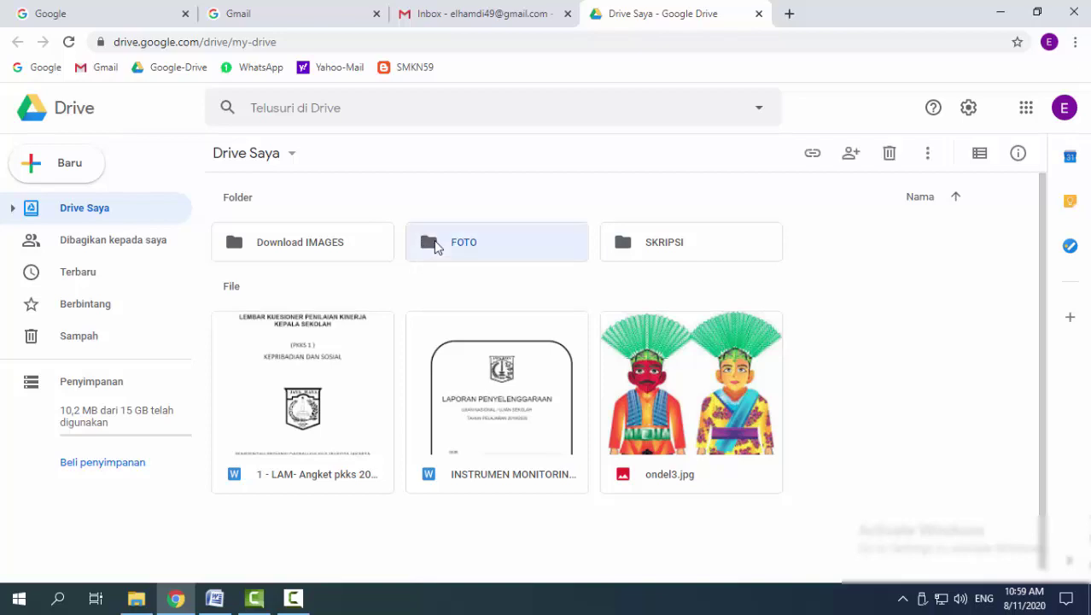
pyautogui.doubleClick(435, 246)
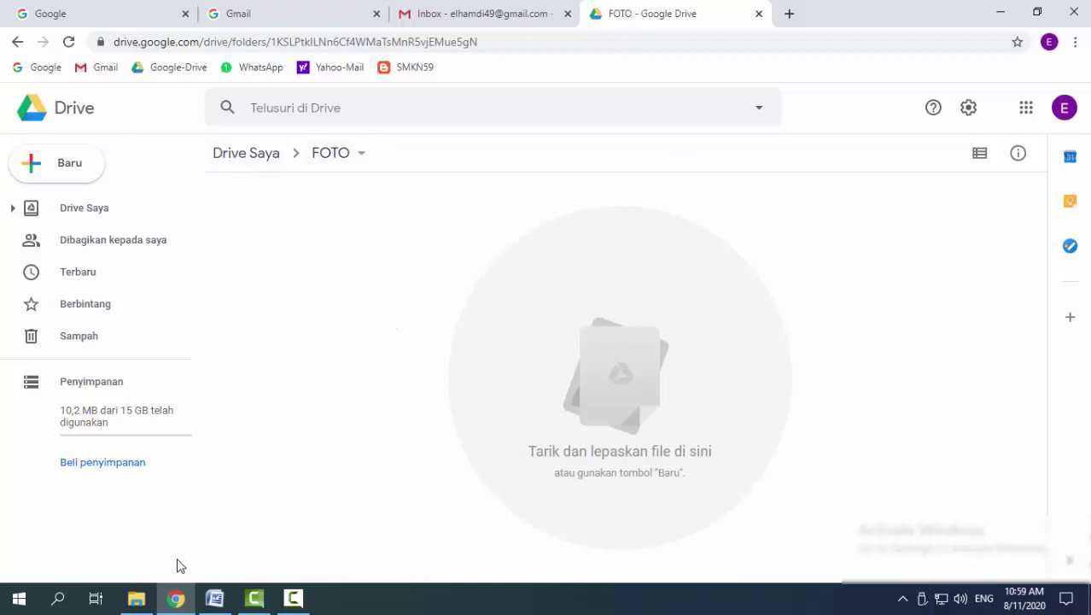
pyautogui.click(143, 599)
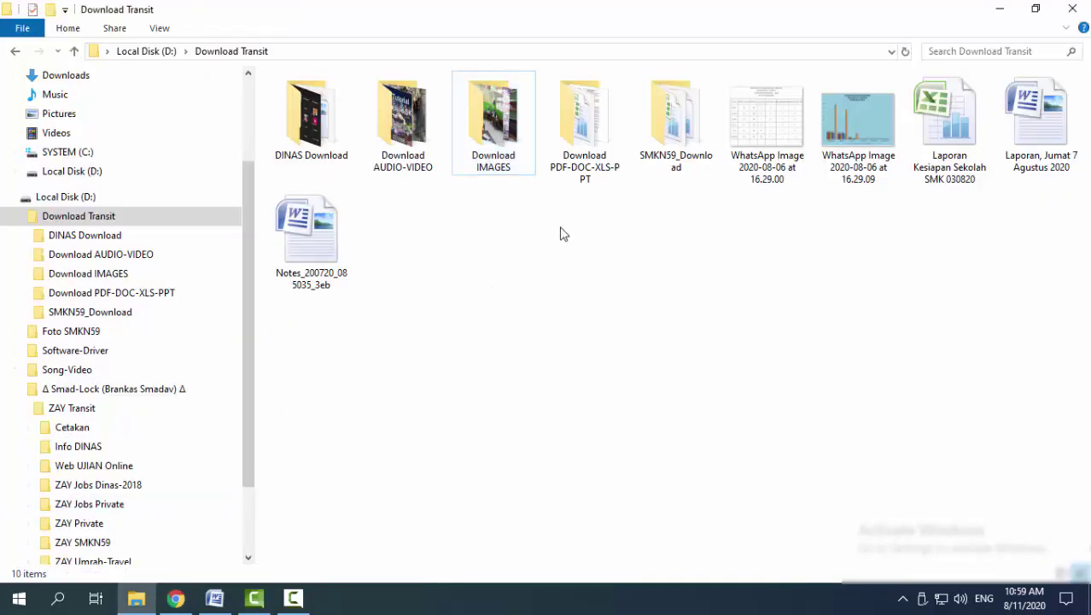
pyautogui.doubleClick(479, 126)
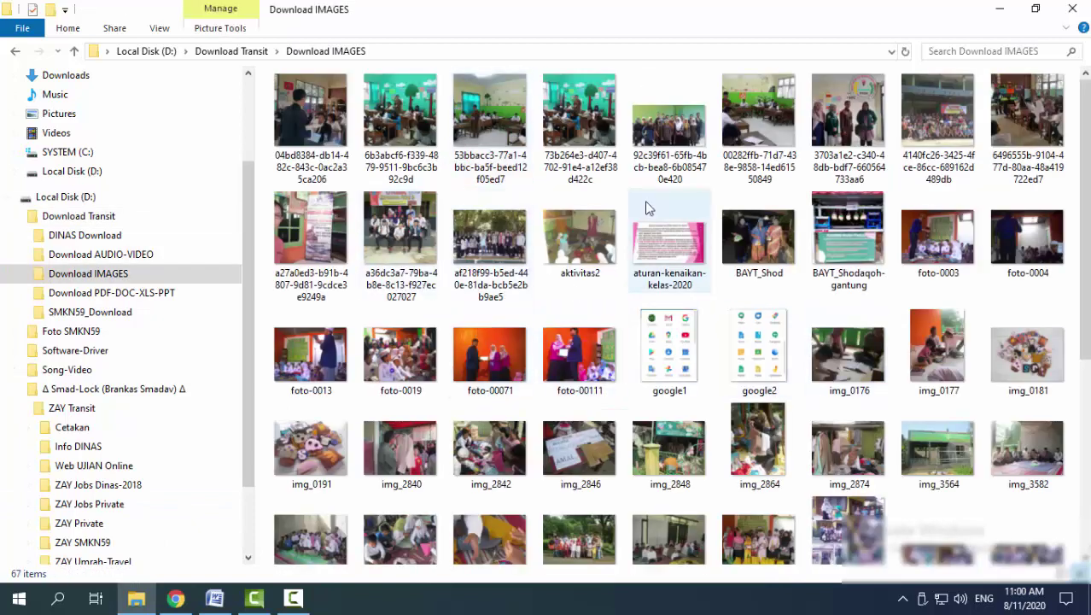
pyautogui.click(318, 101)
pyautogui.moveTo(303, 137); pyautogui.dragTo(521, 354)
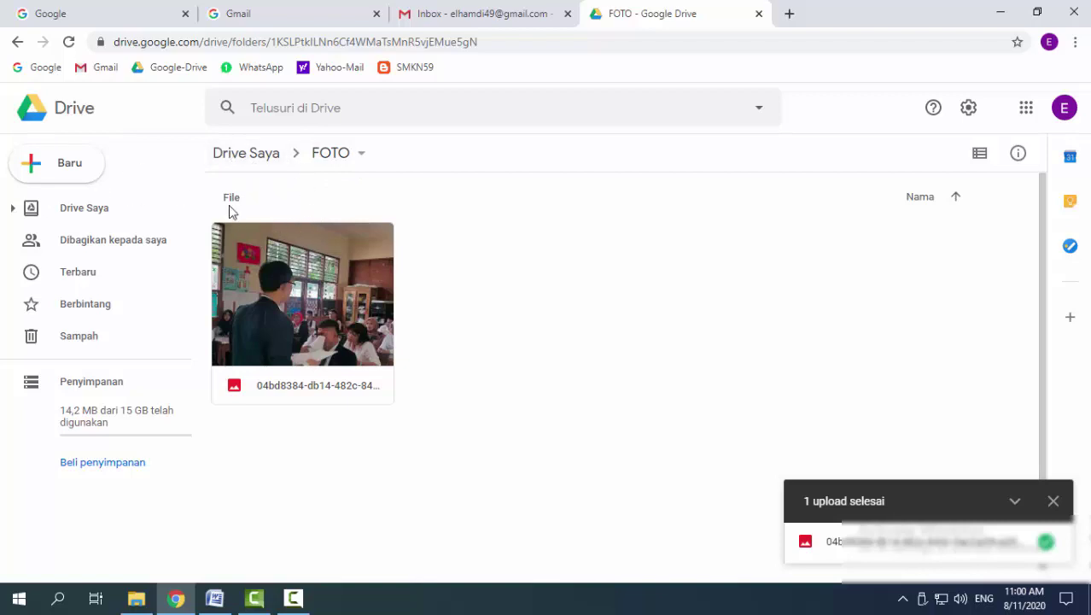
# Return to My Drive, close the finished-upload notice and select the LAM Angket pkks document
pyautogui.click(244, 156)
pyautogui.scroll(-2, 472, 383)
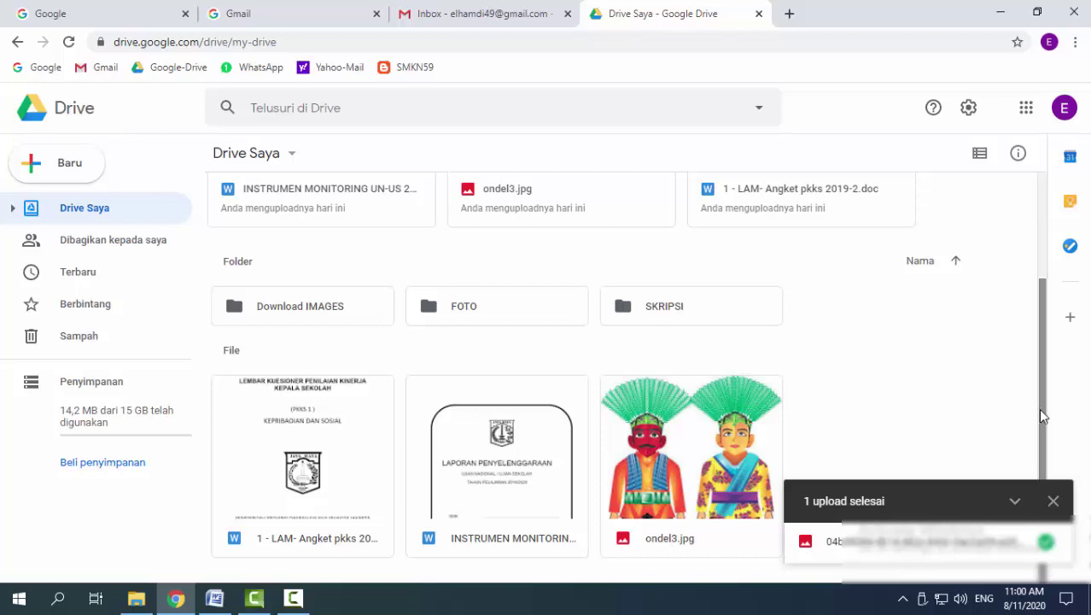
pyautogui.click(1052, 501)
pyautogui.moveTo(1051, 438); pyautogui.dragTo(1073, 496)
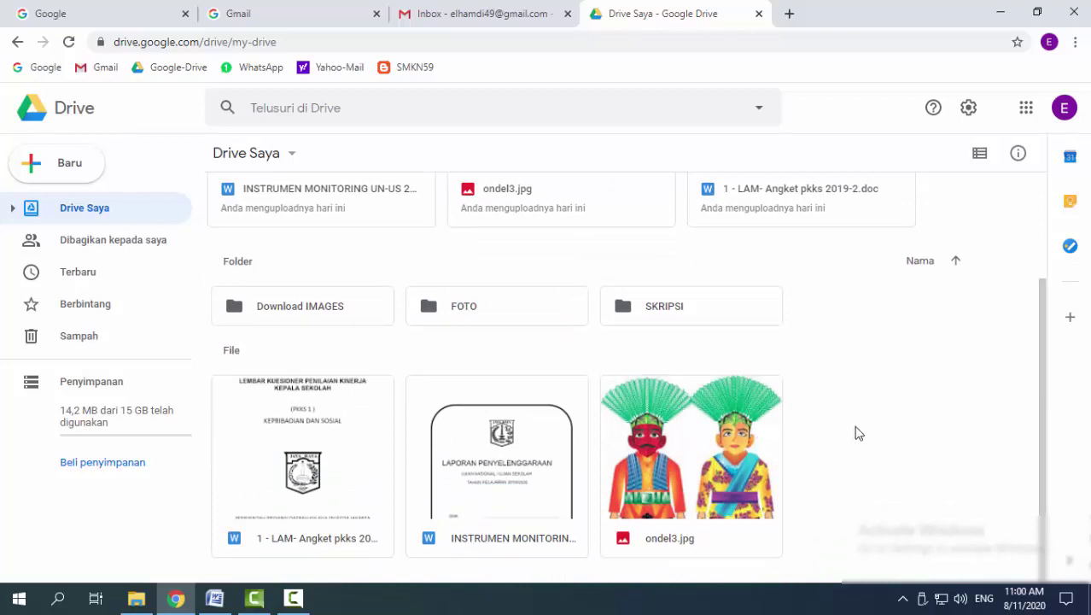
pyautogui.click(331, 448)
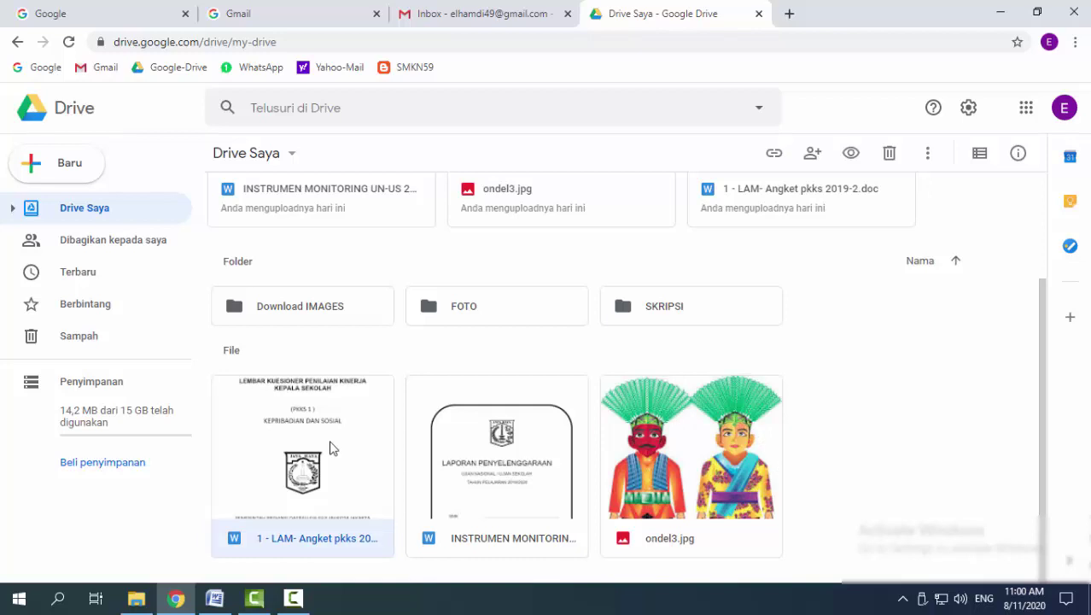
# Delete the LAM Angket pkks document and dismiss the deletion notice
pyautogui.rightClick(332, 448)
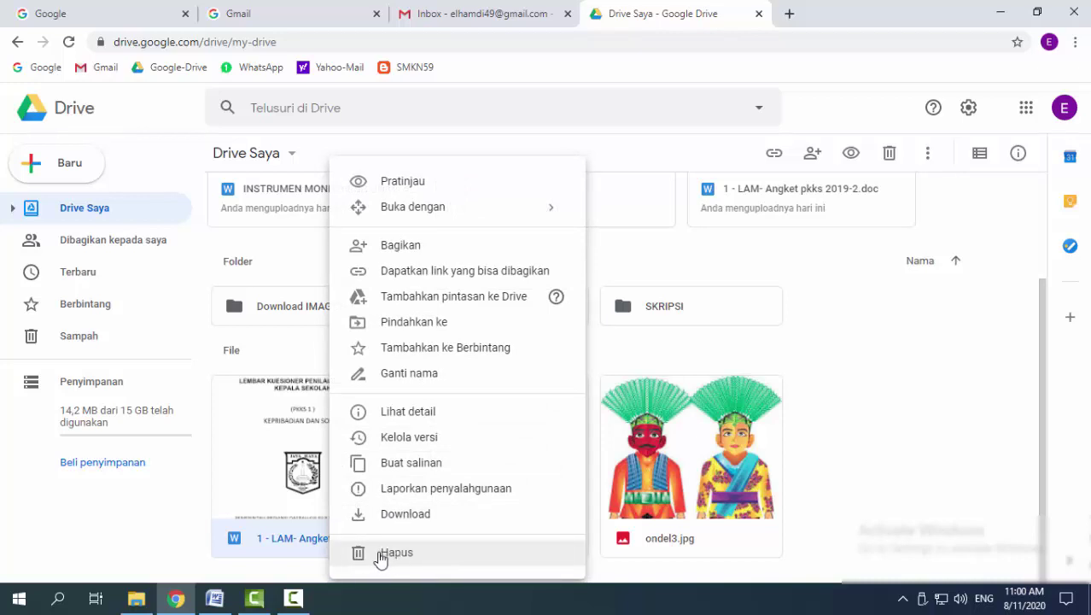
pyautogui.click(622, 360)
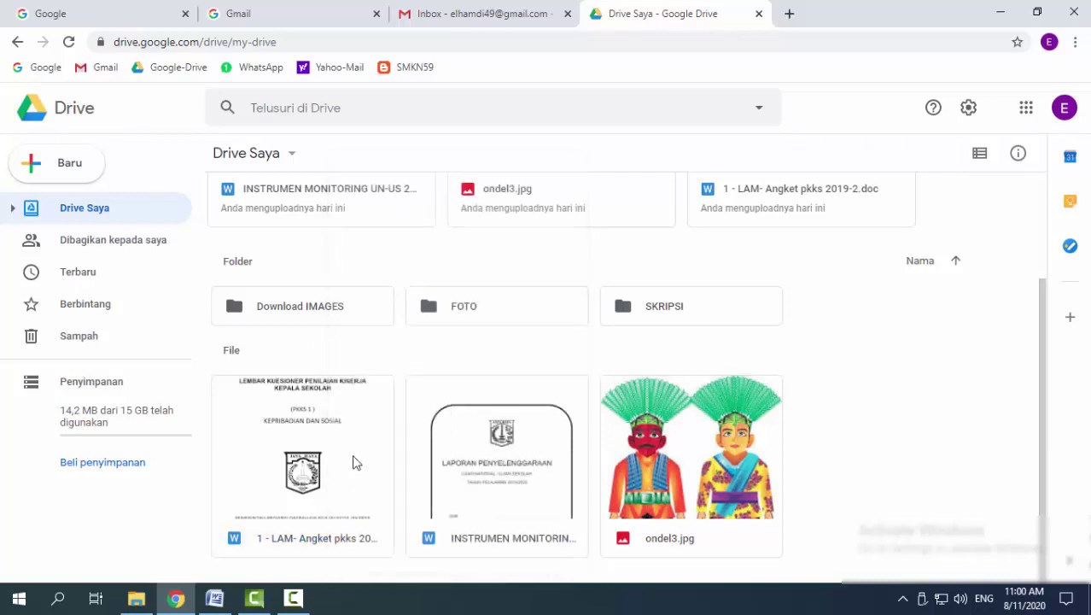
pyautogui.click(324, 515)
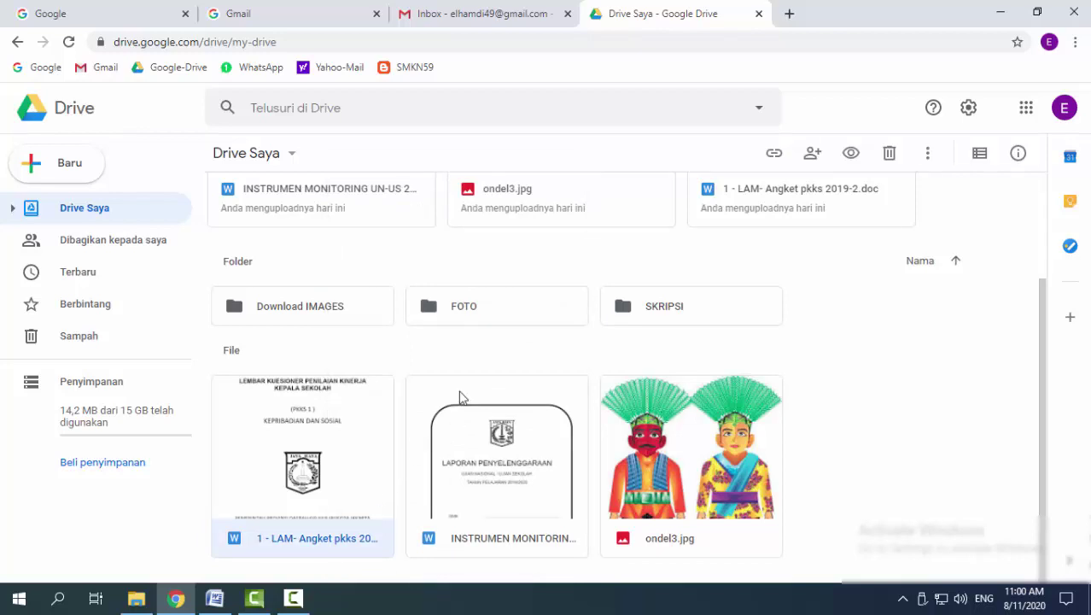
pyautogui.click(888, 155)
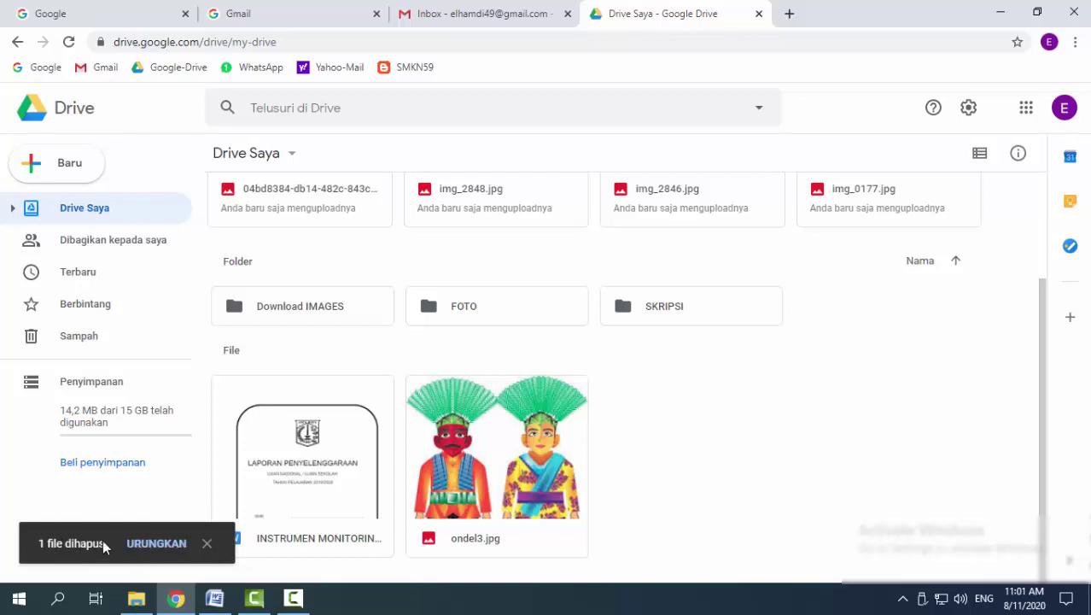
pyautogui.click(207, 544)
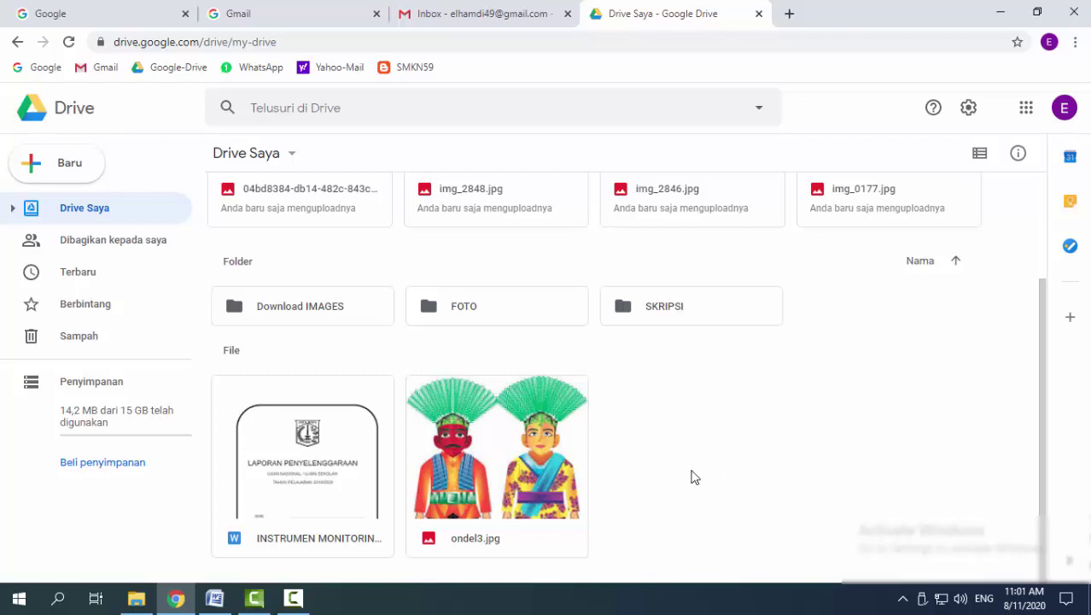
# Delete the INSTRUMEN MONITORING Word report file and dismiss the deletion notice
pyautogui.click(336, 486)
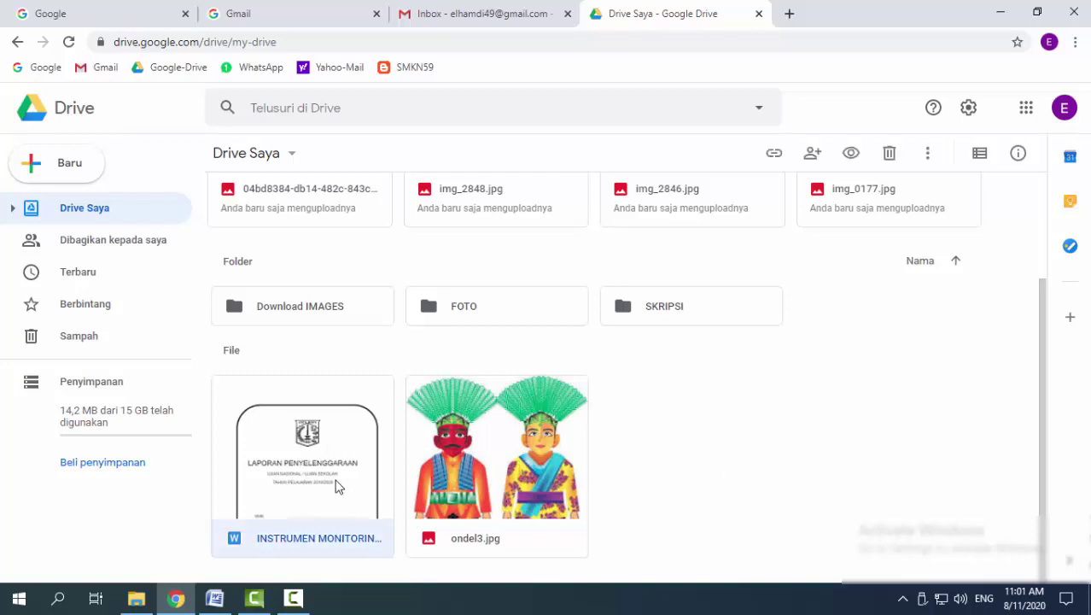
pyautogui.rightClick(347, 537)
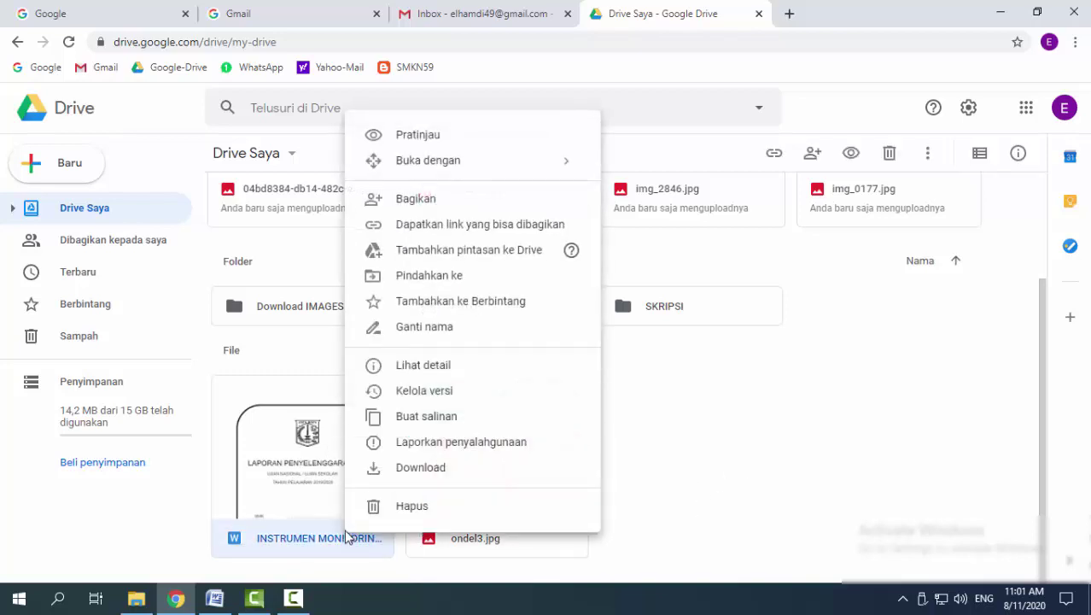
pyautogui.click(388, 511)
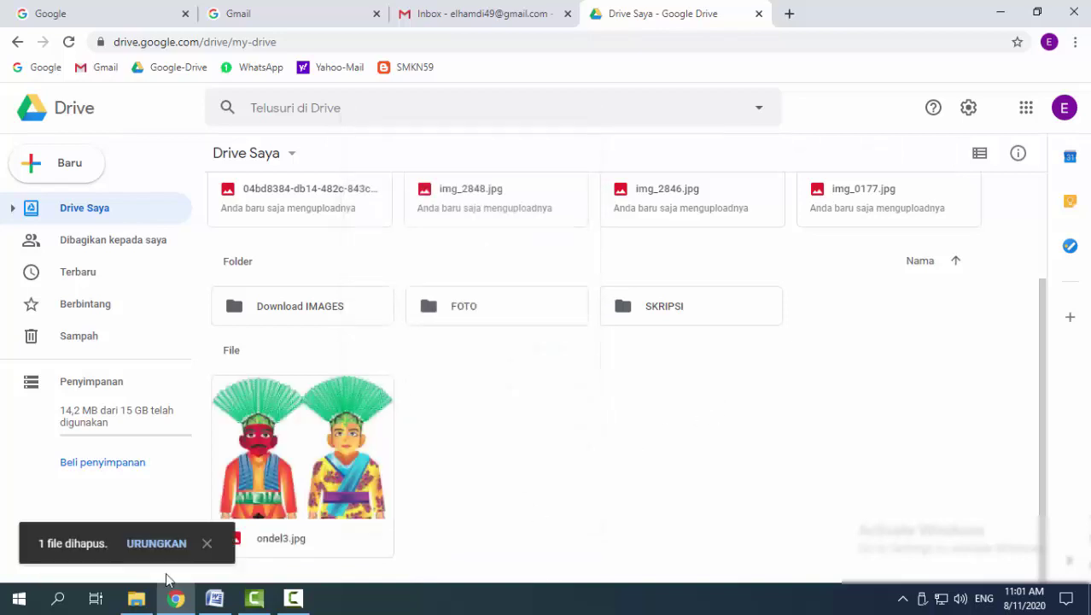
pyautogui.click(207, 544)
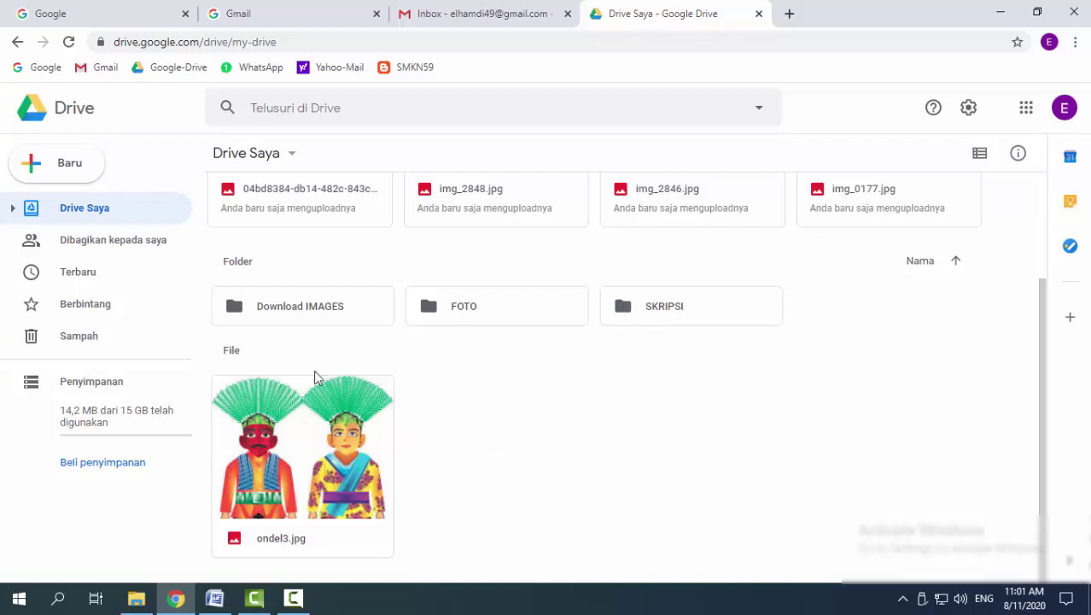
# Drag ondel3.jpg out of My Drive and drop it into the FOTO folder
pyautogui.click(304, 458)
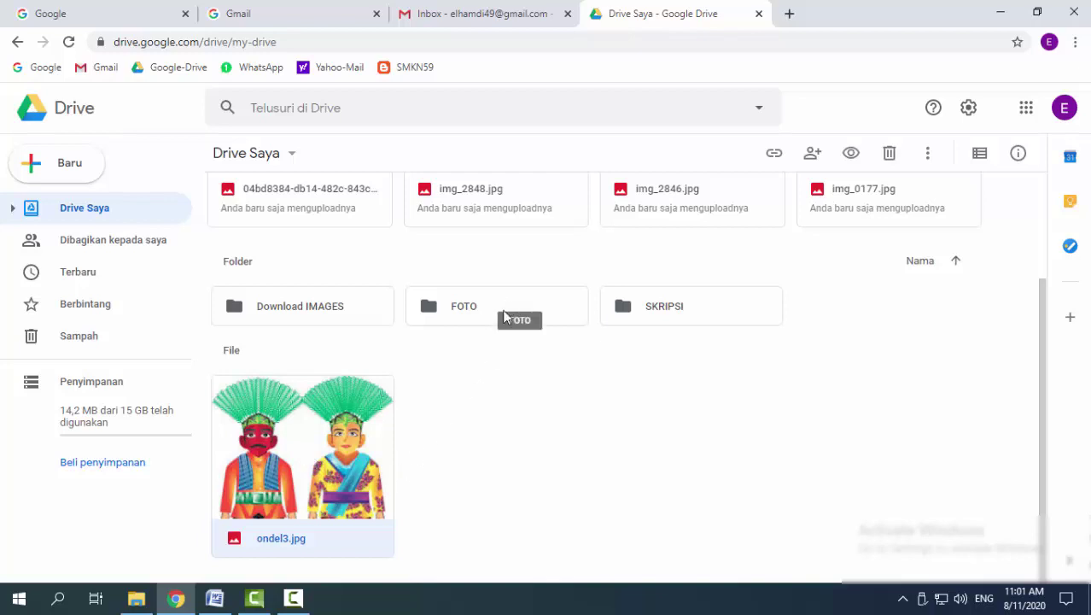
pyautogui.click(475, 389)
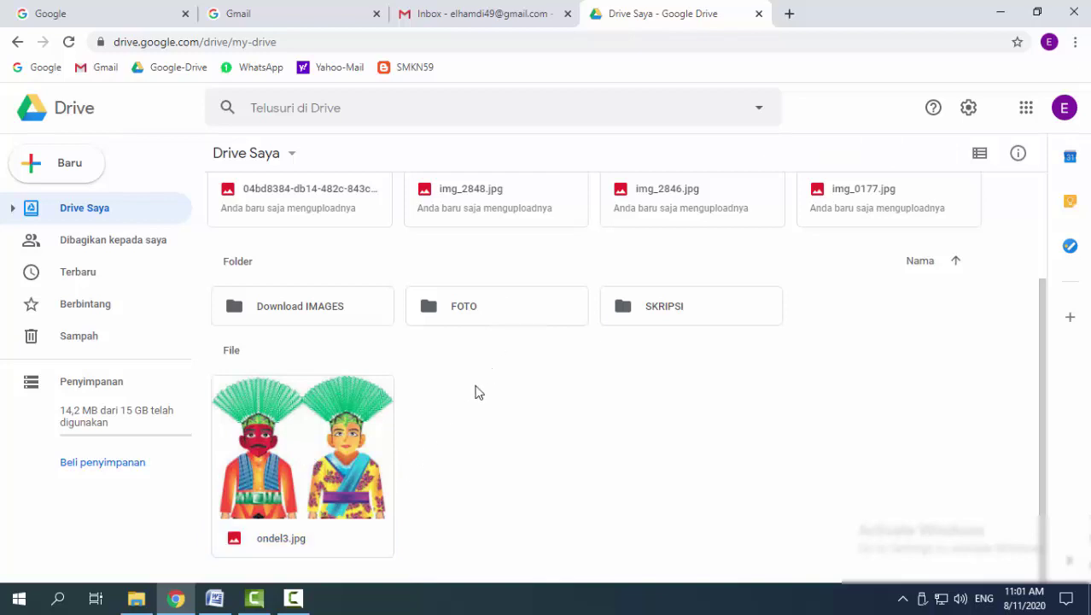
pyautogui.click(329, 517)
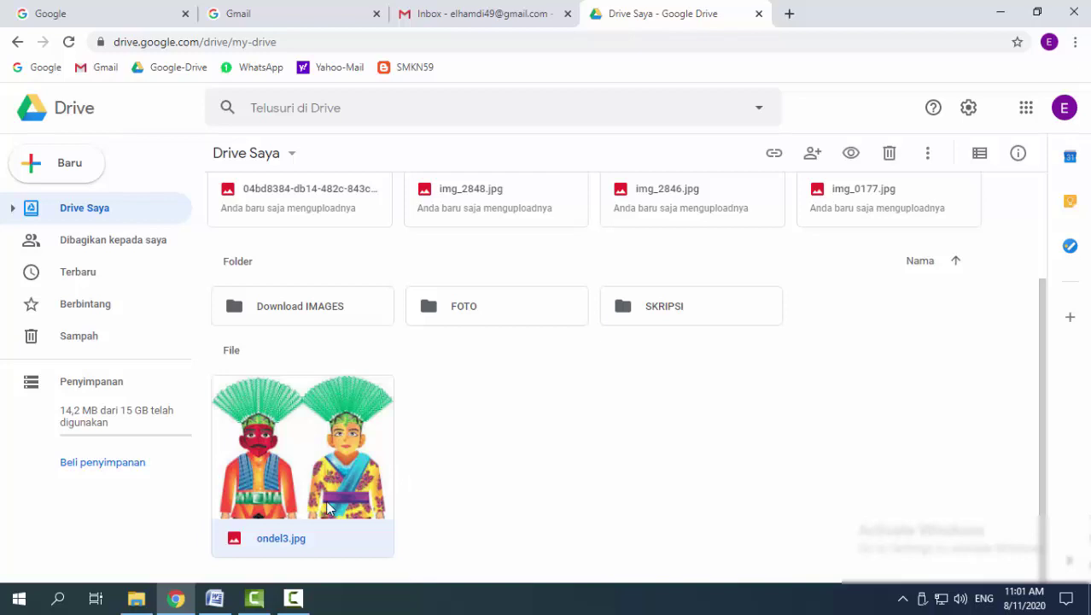
pyautogui.moveTo(325, 483); pyautogui.dragTo(446, 313)
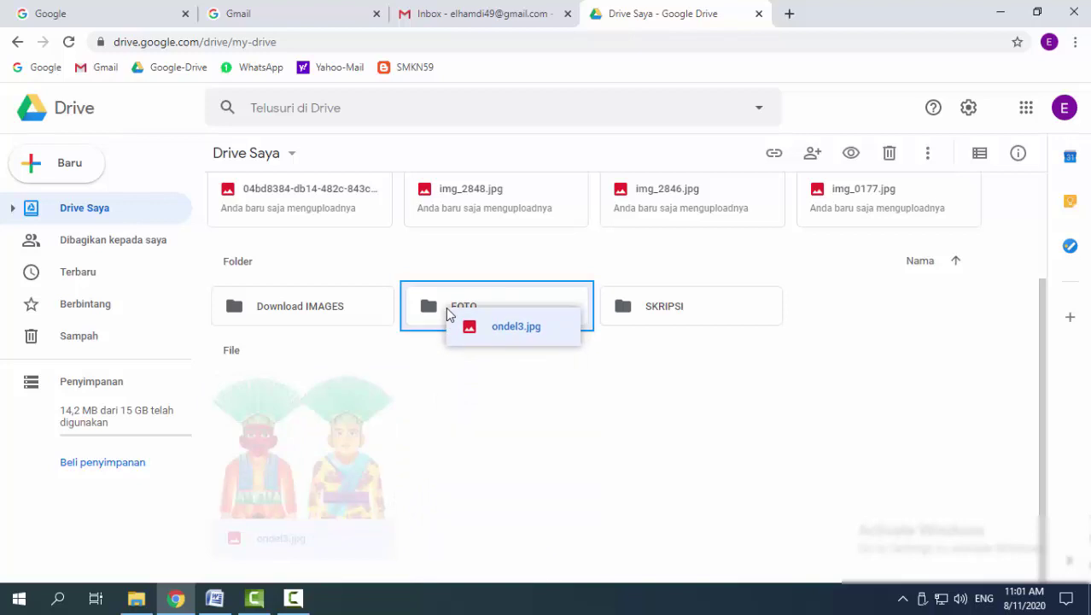
pyautogui.moveTo(446, 312); pyautogui.dragTo(445, 309)
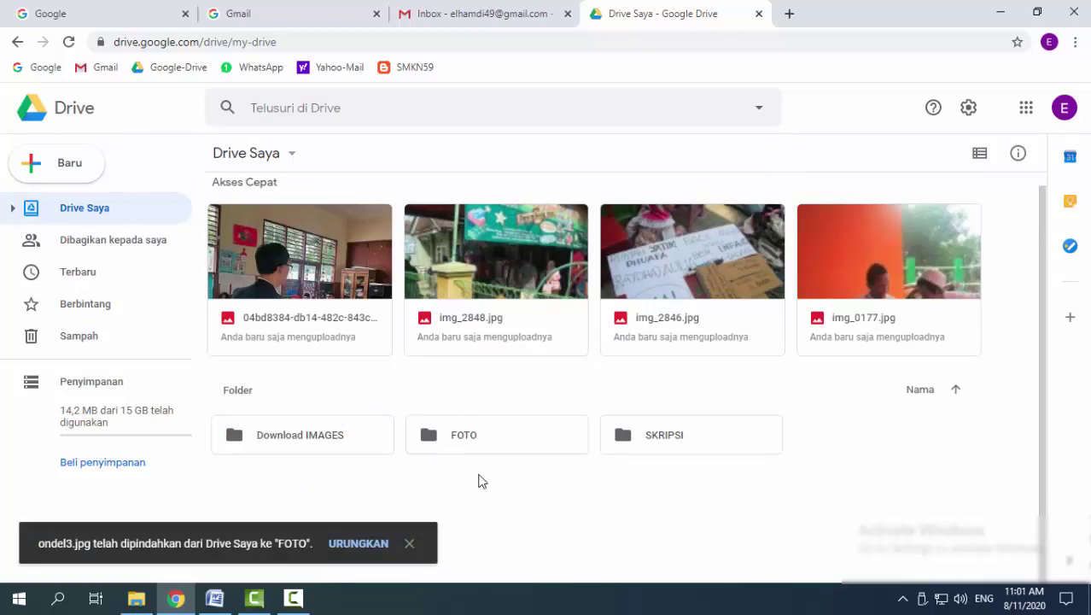
pyautogui.click(435, 440)
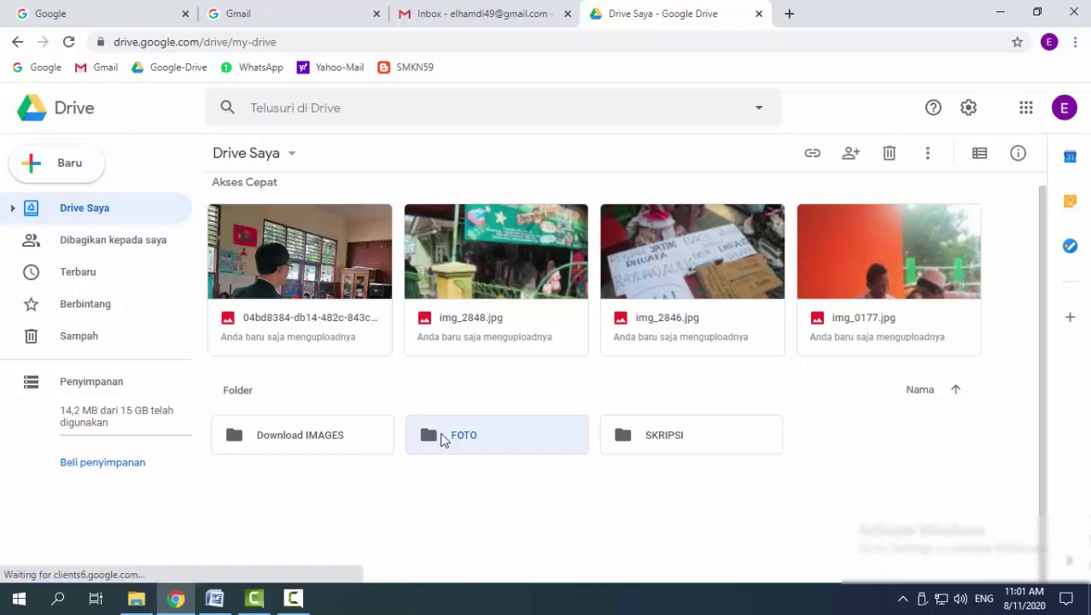
# Open FOTO to confirm ondel3.jpg sits beside the 04bd8384 photo, and select it
pyautogui.doubleClick(443, 438)
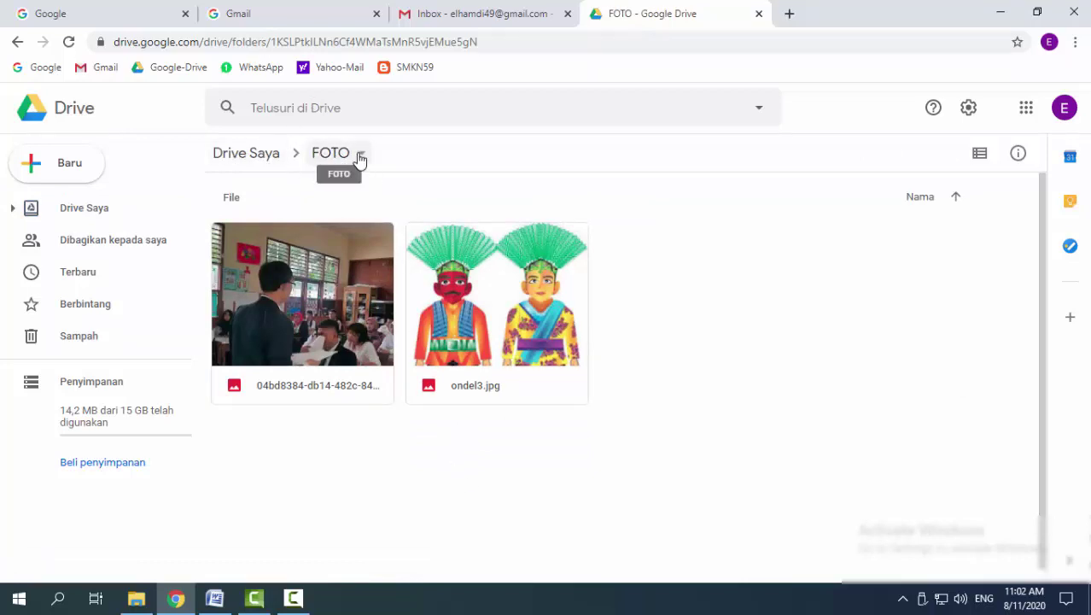
pyautogui.click(261, 158)
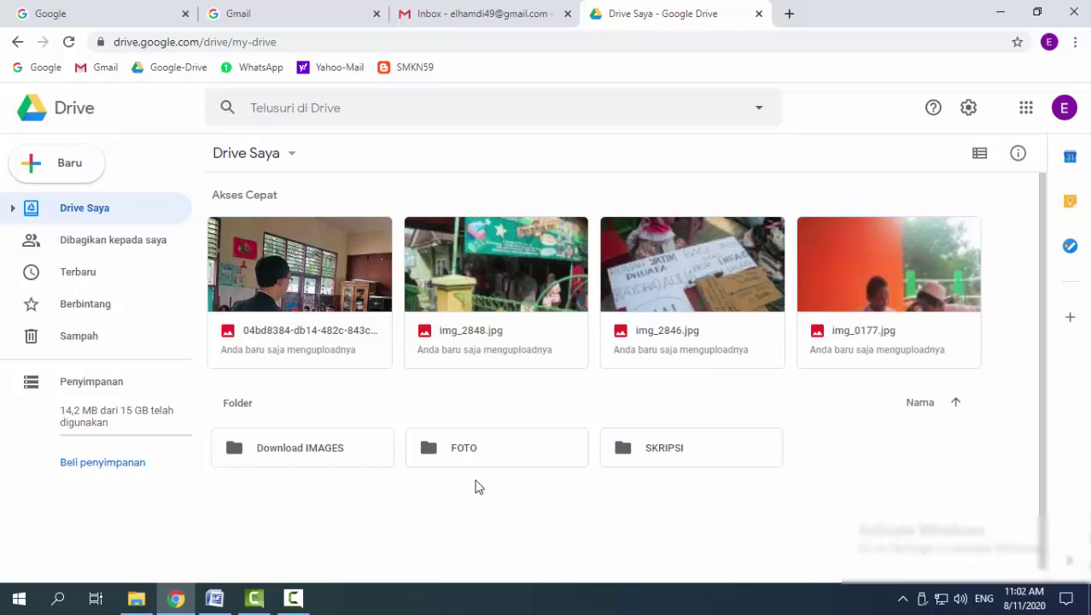
pyautogui.doubleClick(434, 451)
pyautogui.click(493, 304)
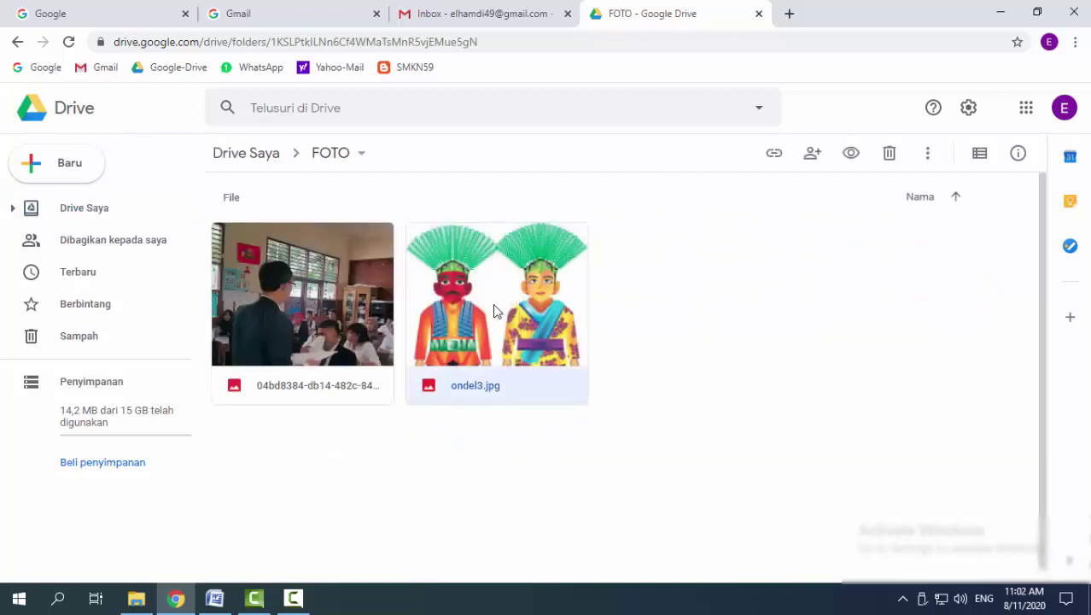
# Get a shareable link for ondel3.jpg and copy it
pyautogui.rightClick(535, 394)
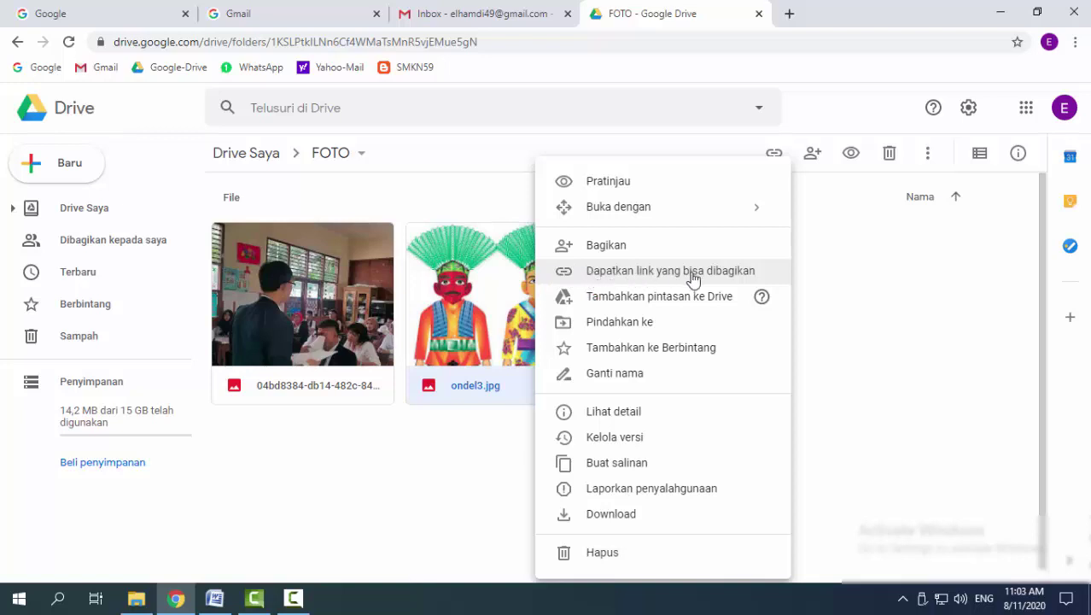
pyautogui.click(647, 279)
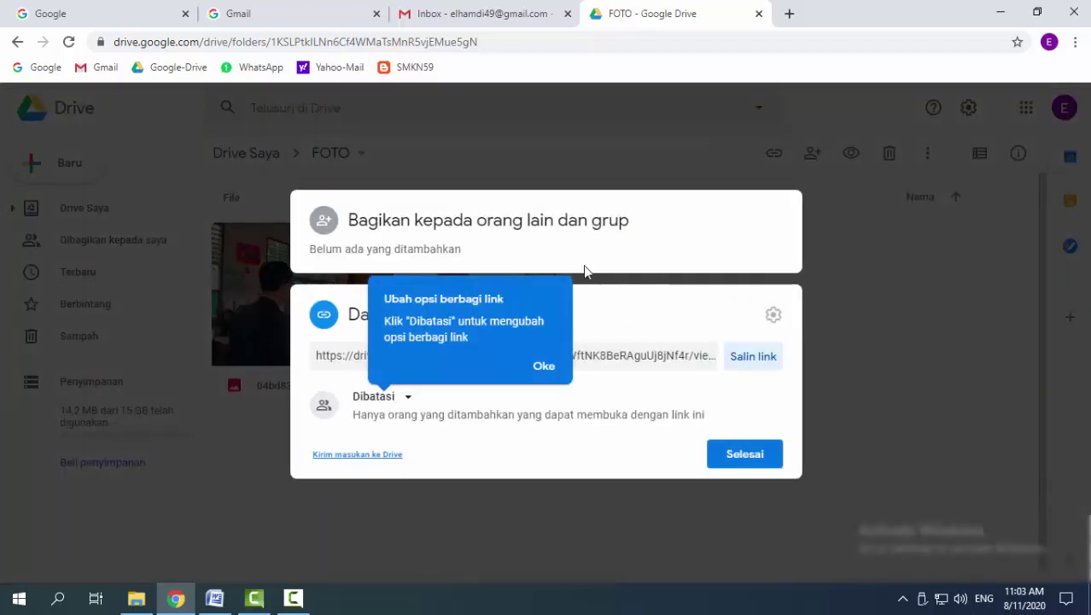
pyautogui.click(546, 367)
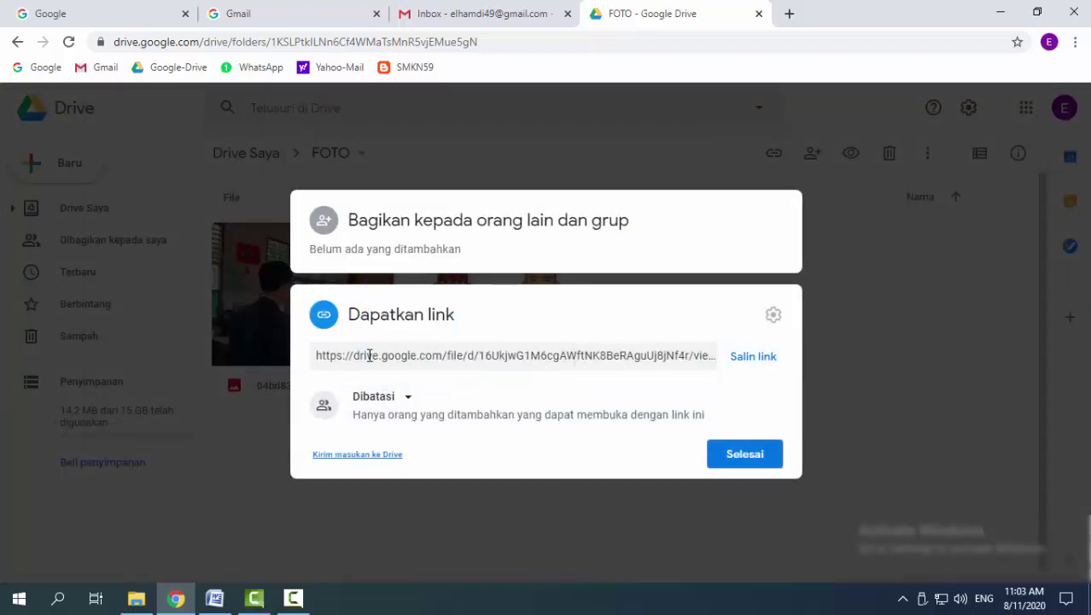
pyautogui.click(369, 355)
pyautogui.hotkey('ctrl', 'c')
pyautogui.click(515, 384)
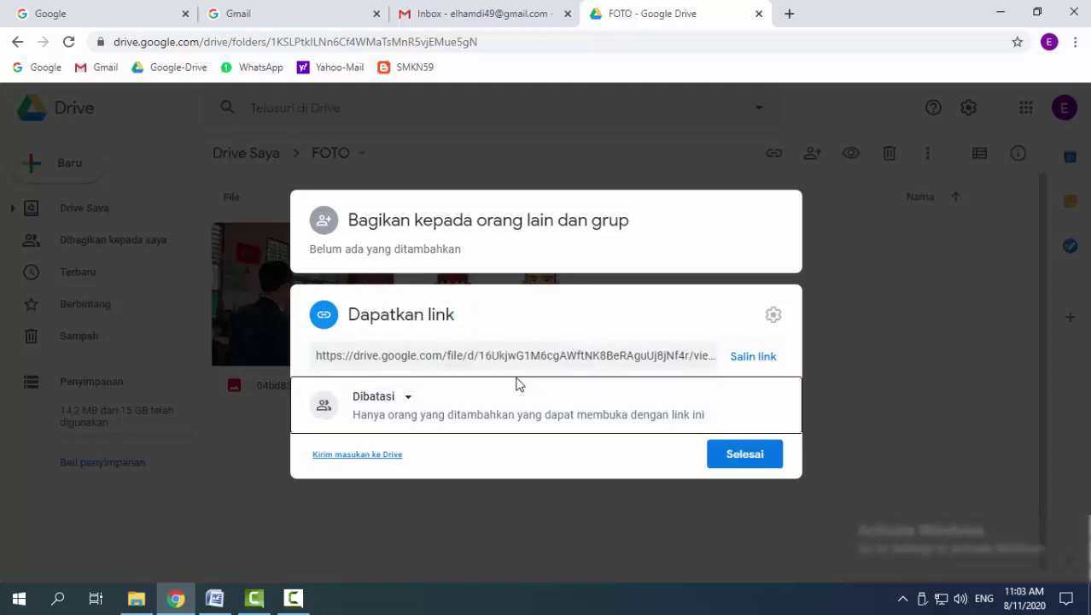
pyautogui.click(485, 361)
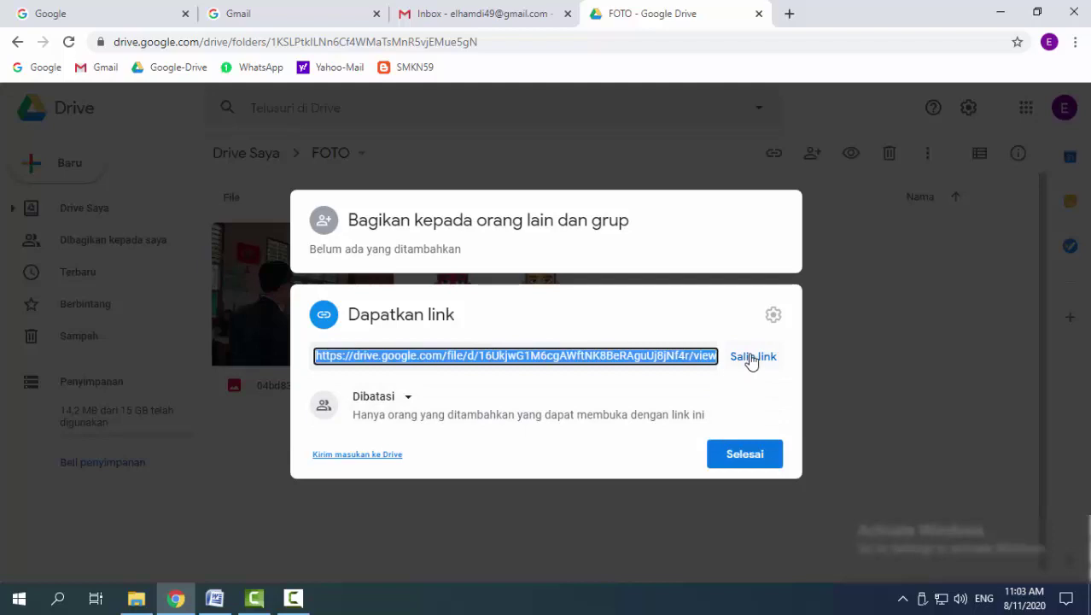
pyautogui.click(751, 359)
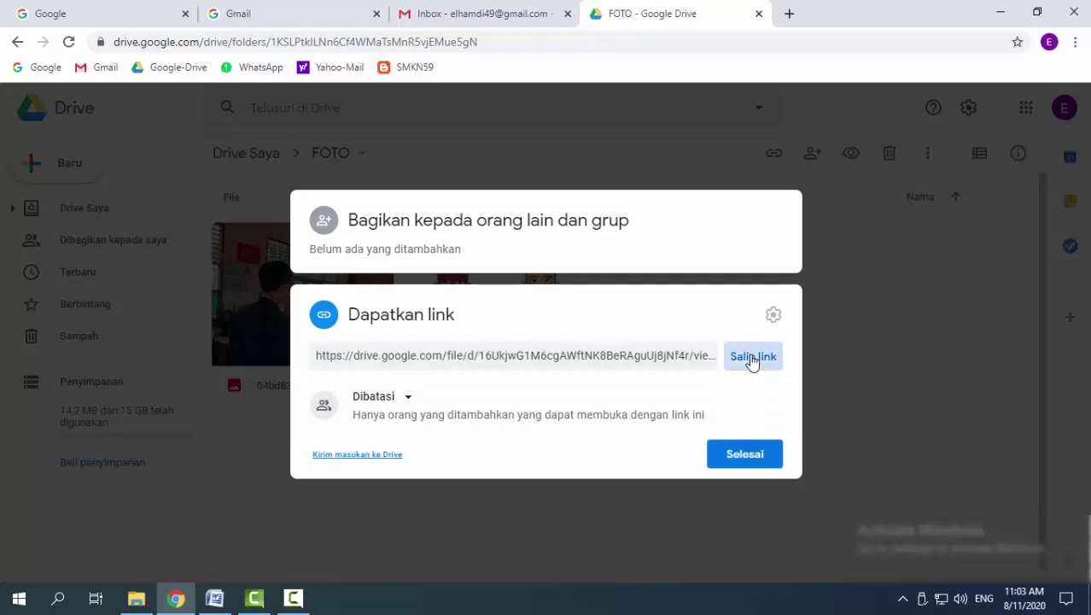
# Close the sharing dialog and start a new blank Word document with Ctrl+N
pyautogui.click(760, 455)
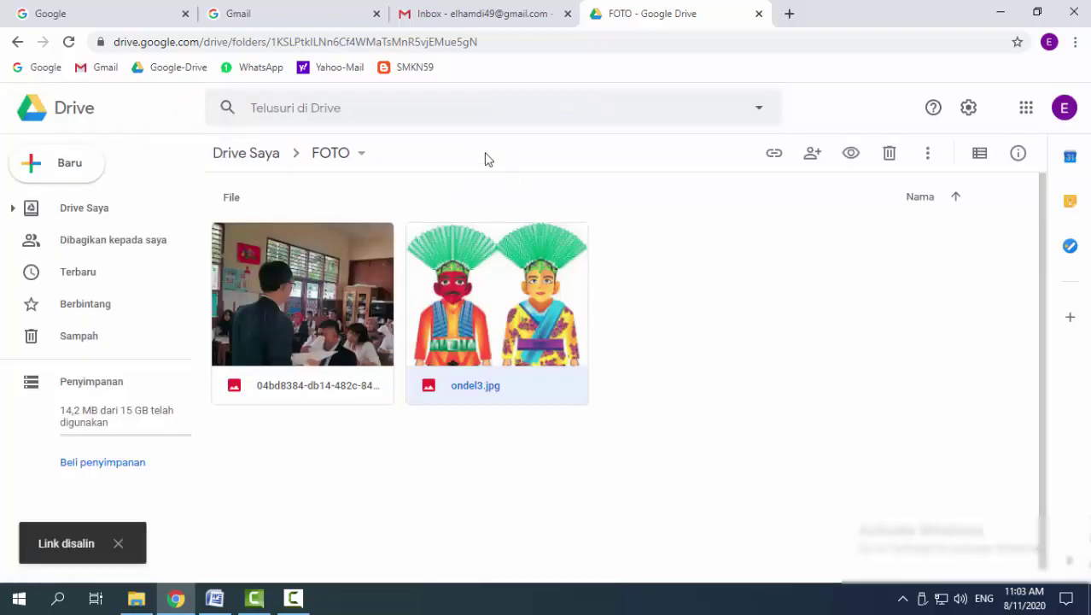
pyautogui.click(215, 603)
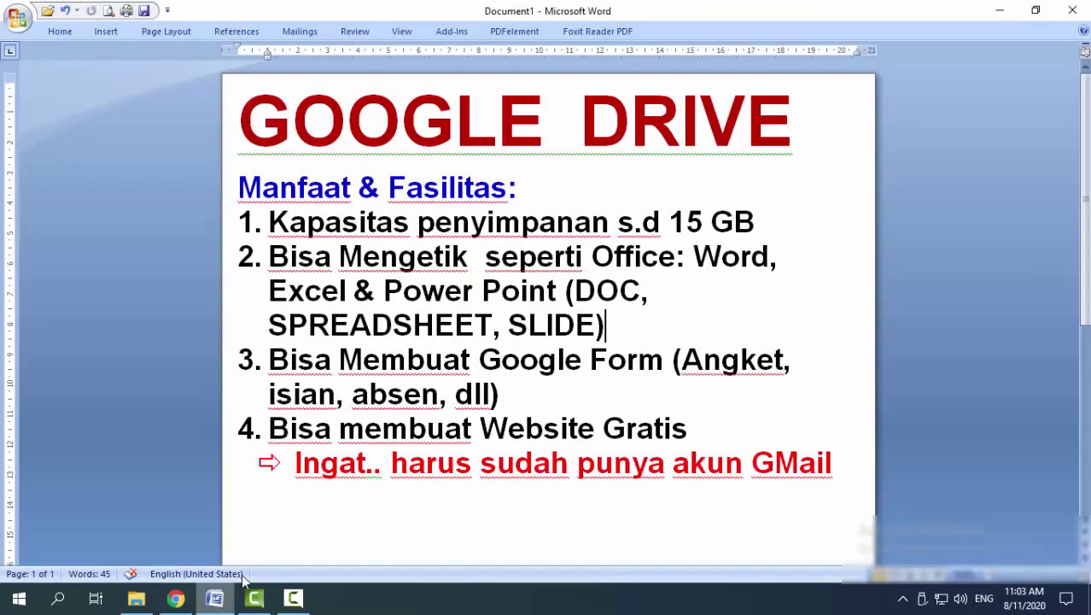
pyautogui.hotkey('ctrl', 'n')
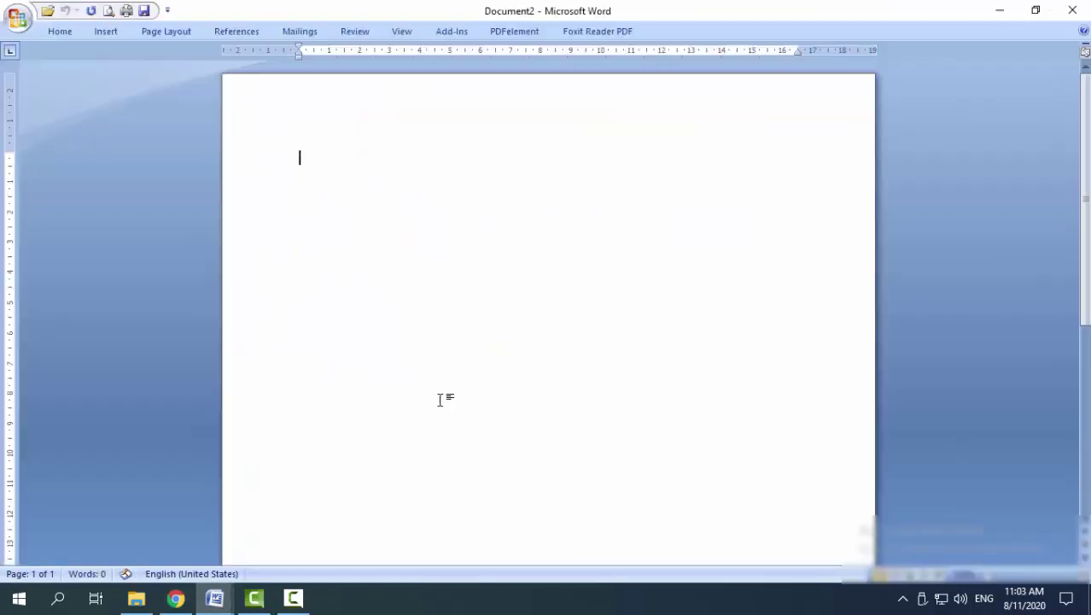
# Paste the ondel3.jpg share link into Document2 and set its font size to 18
pyautogui.rightClick(318, 156)
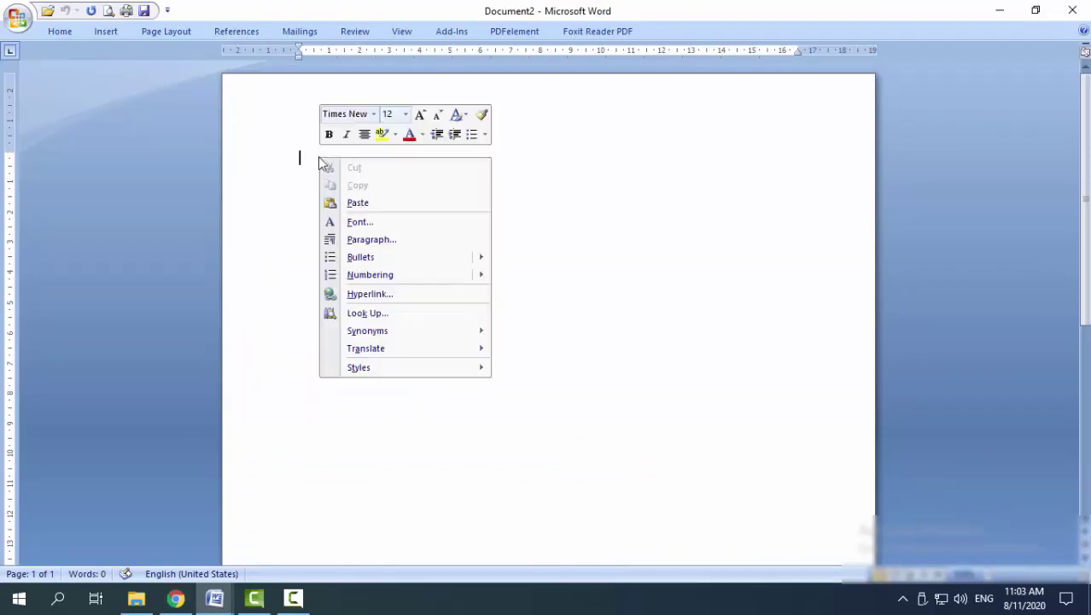
pyautogui.click(355, 210)
pyautogui.hotkey('ctrl', 'v')
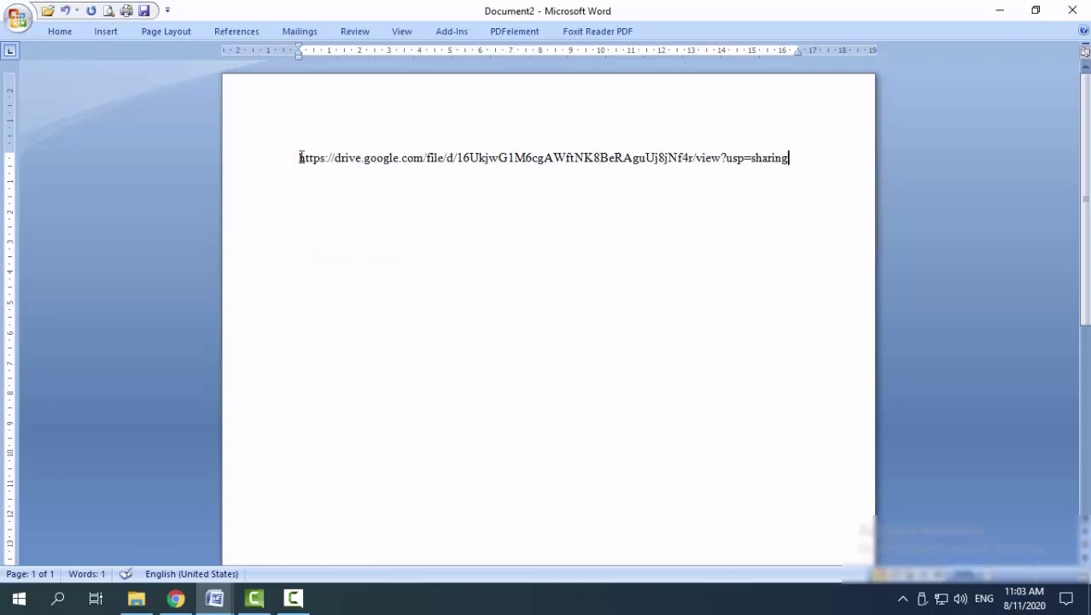
pyautogui.moveTo(301, 157); pyautogui.dragTo(798, 173)
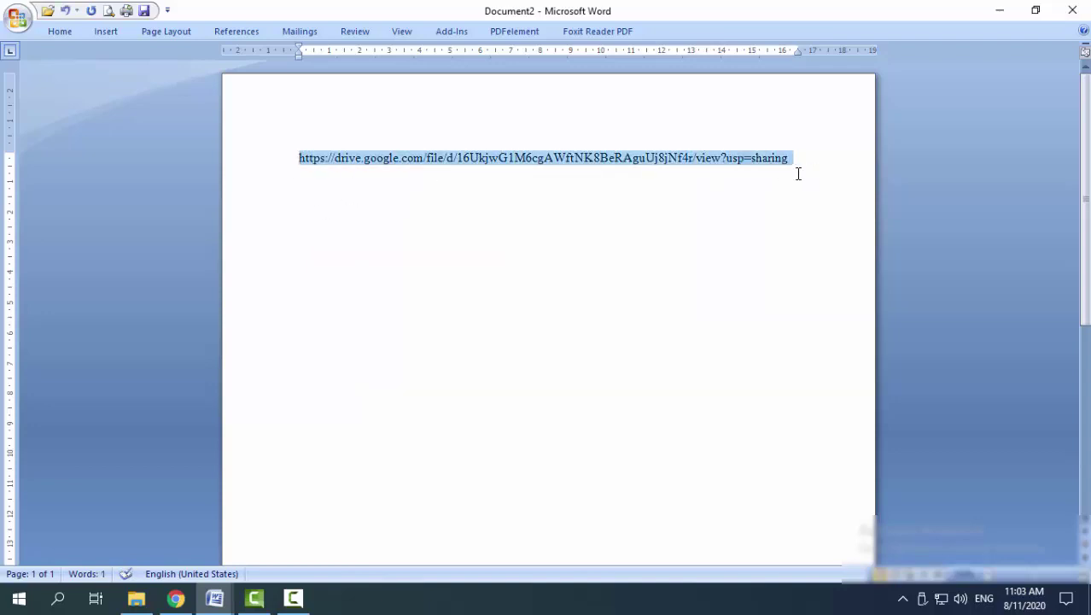
pyautogui.click(62, 32)
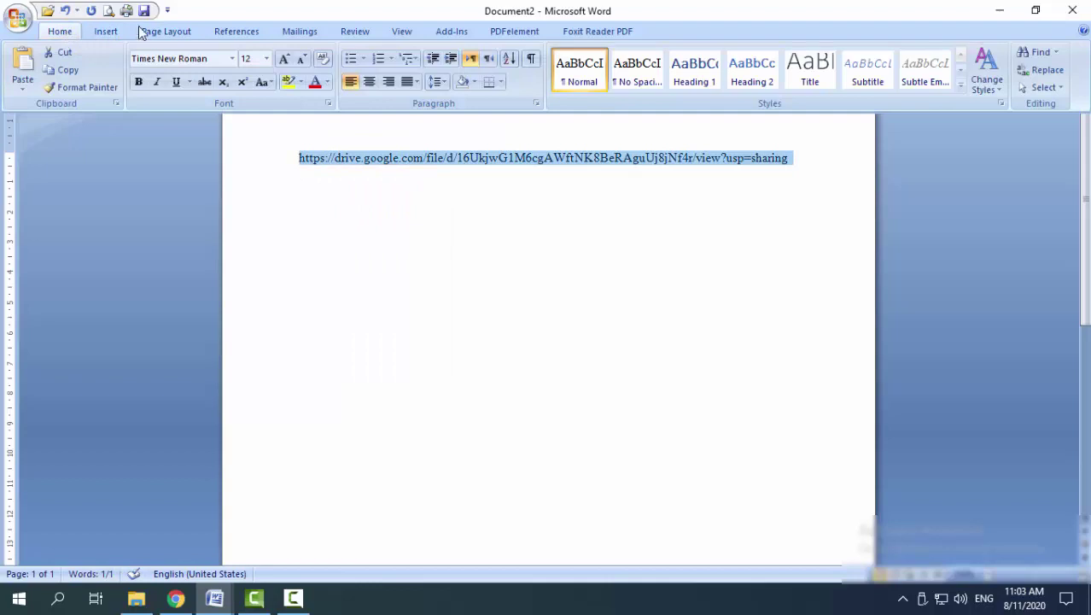
pyautogui.click(268, 58)
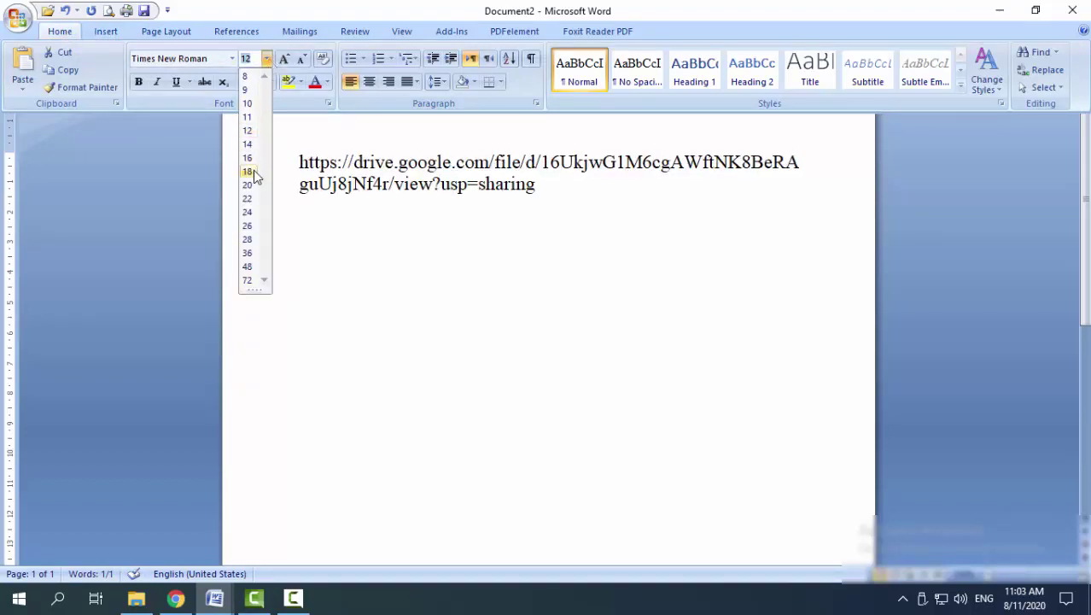
pyautogui.click(254, 169)
pyautogui.click(440, 280)
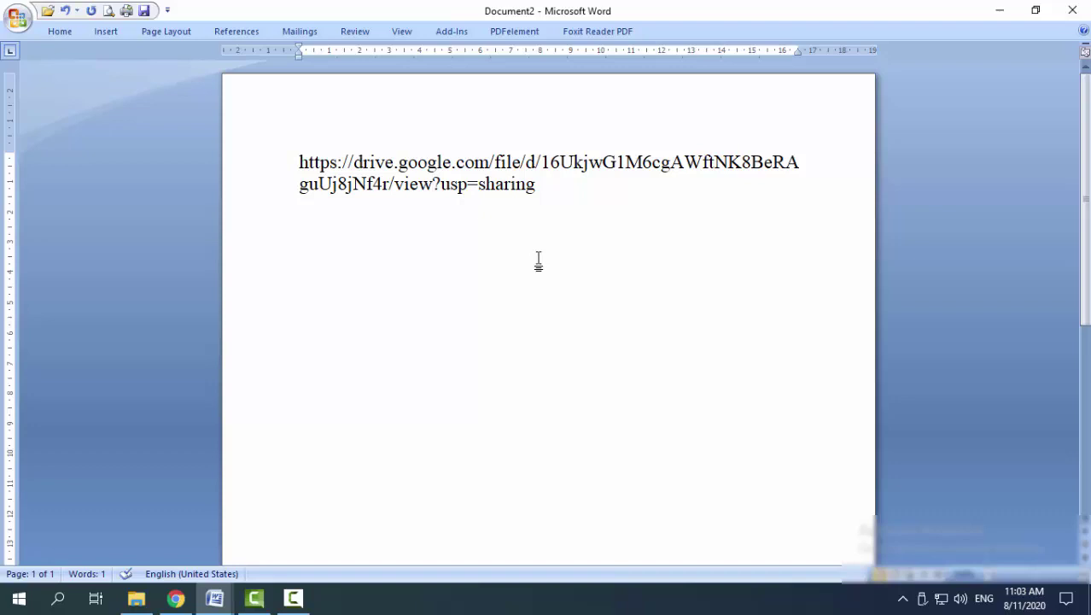
pyautogui.click(175, 598)
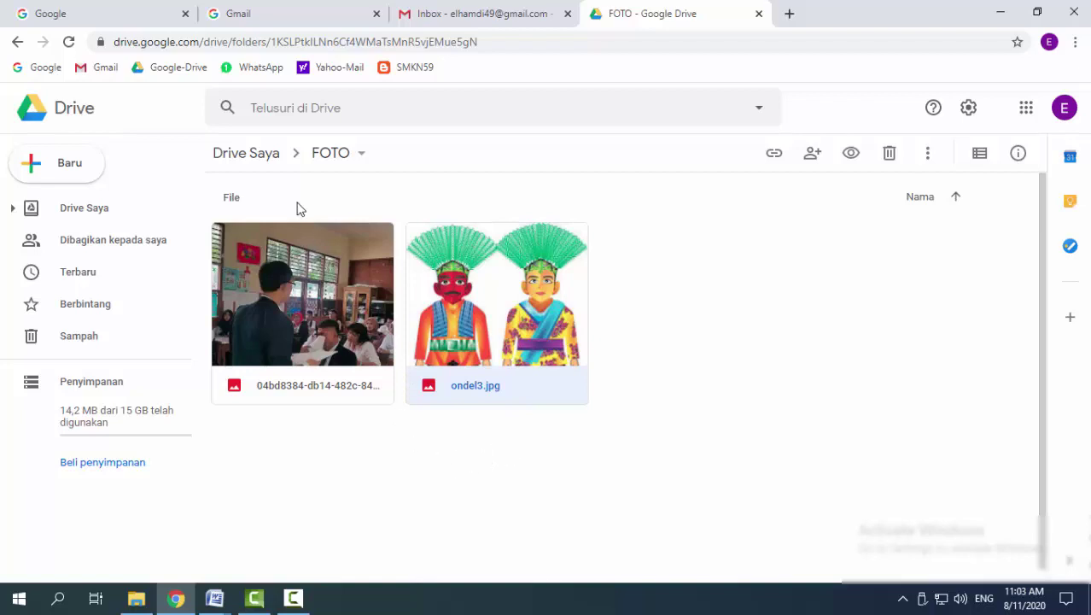
# Return Google Drive from FOTO to Drive Saya, then bring the Download IMAGES Explorer window forward
pyautogui.click(241, 154)
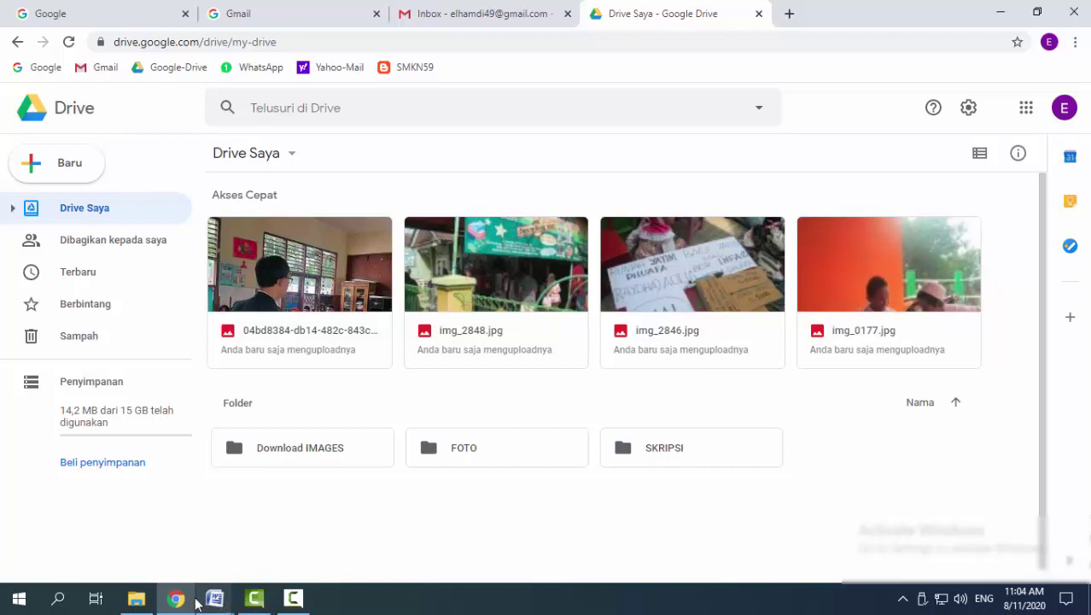
pyautogui.click(136, 599)
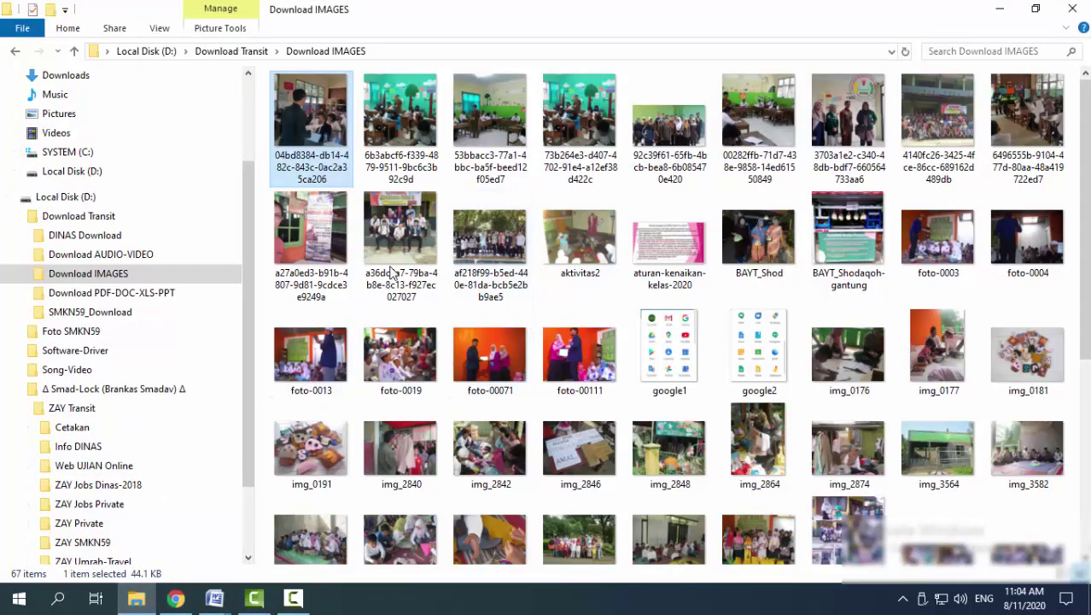
# Upload Notes_200720_085035_3eb from the Download Transit folder into My Drive by dragging it in
pyautogui.click(117, 213)
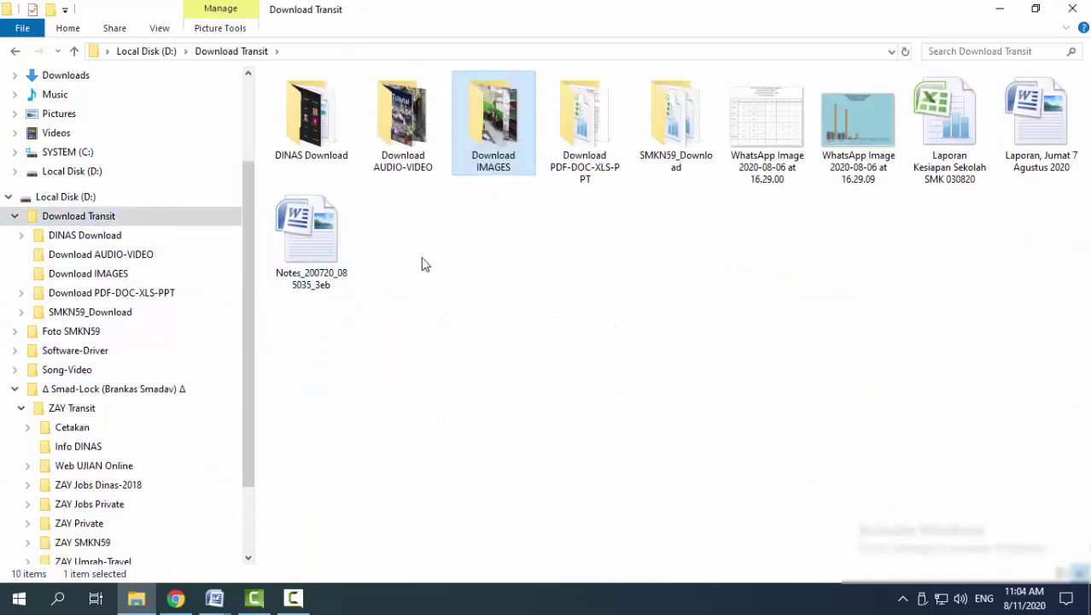
pyautogui.click(318, 237)
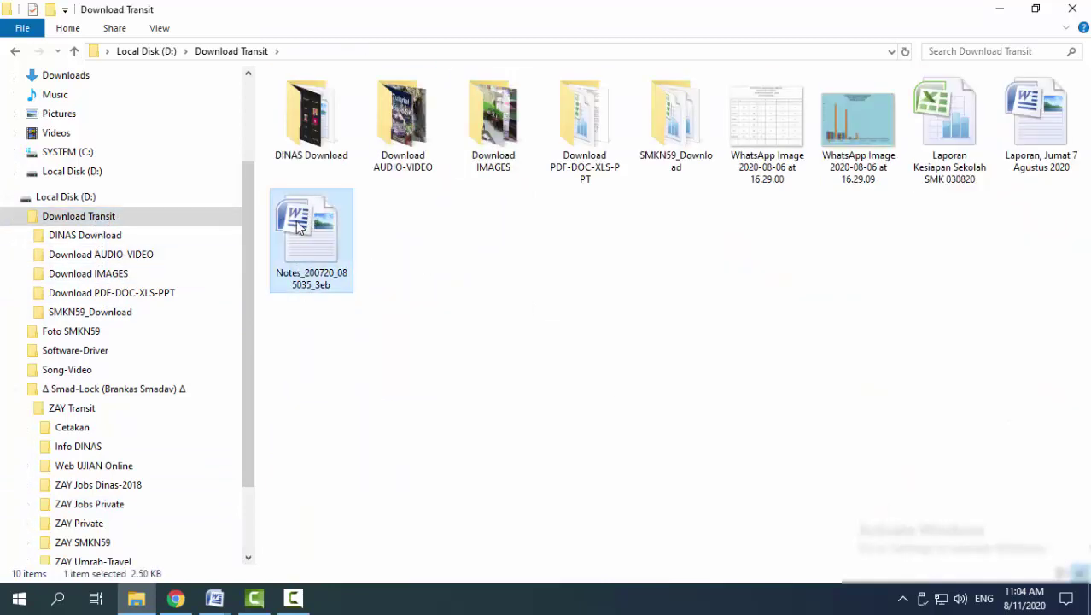
pyautogui.moveTo(298, 248); pyautogui.dragTo(602, 507)
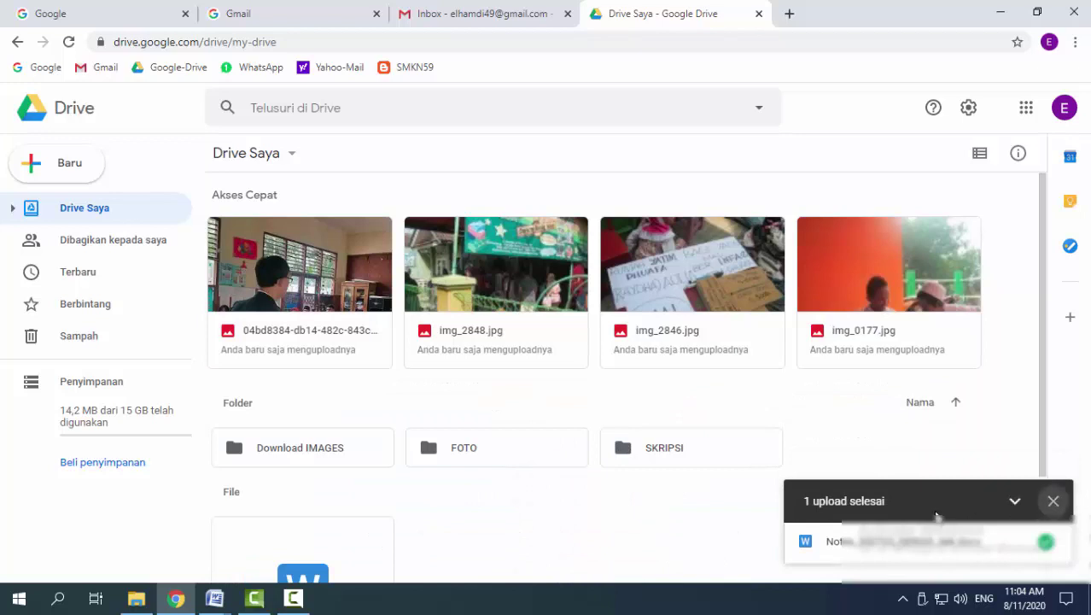
# Open the Bagikan (Share) dialog for the uploaded Notes_200720_085035_3eb file
pyautogui.click(1055, 501)
pyautogui.scroll(-2, 808, 497)
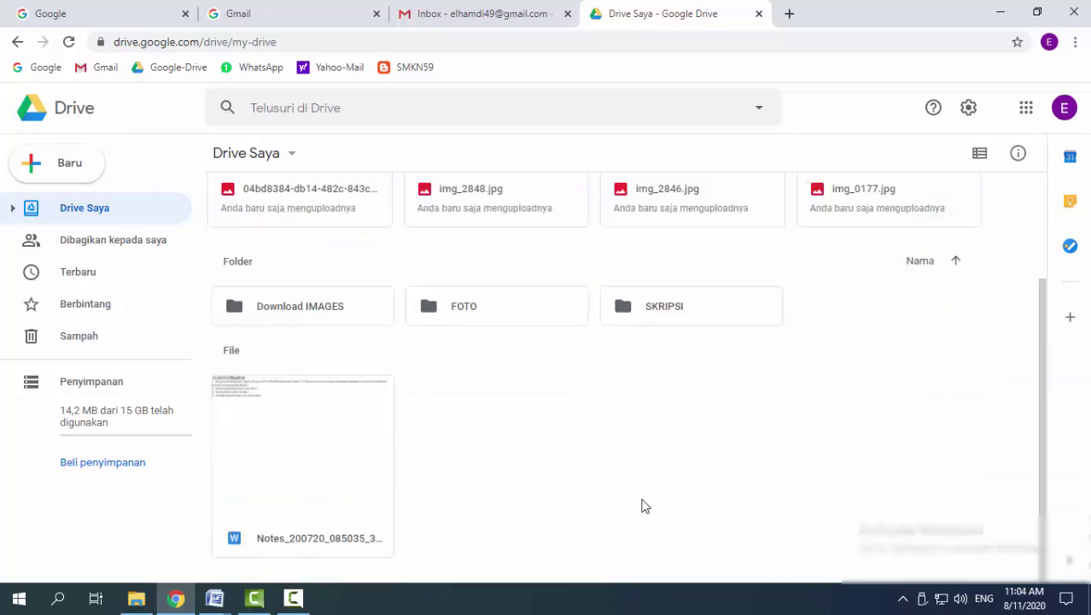
pyautogui.click(306, 523)
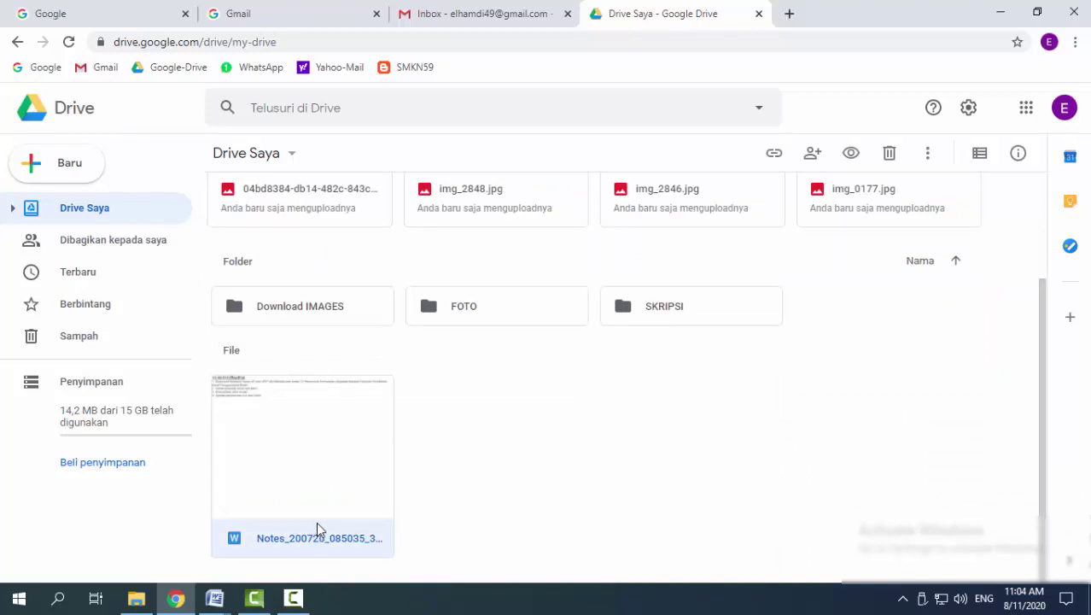
pyautogui.rightClick(342, 534)
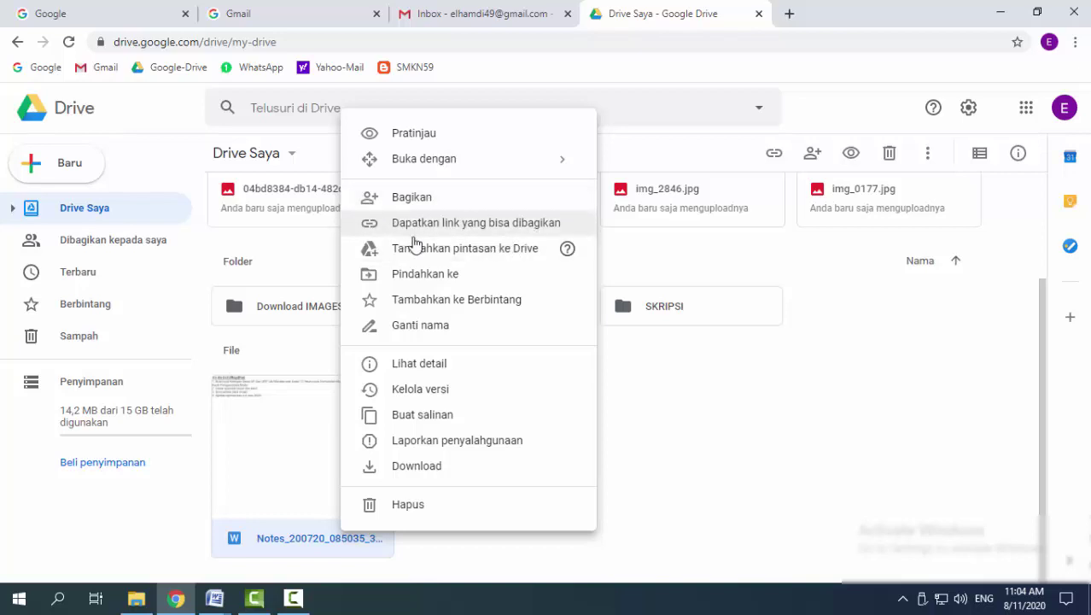
pyautogui.click(461, 553)
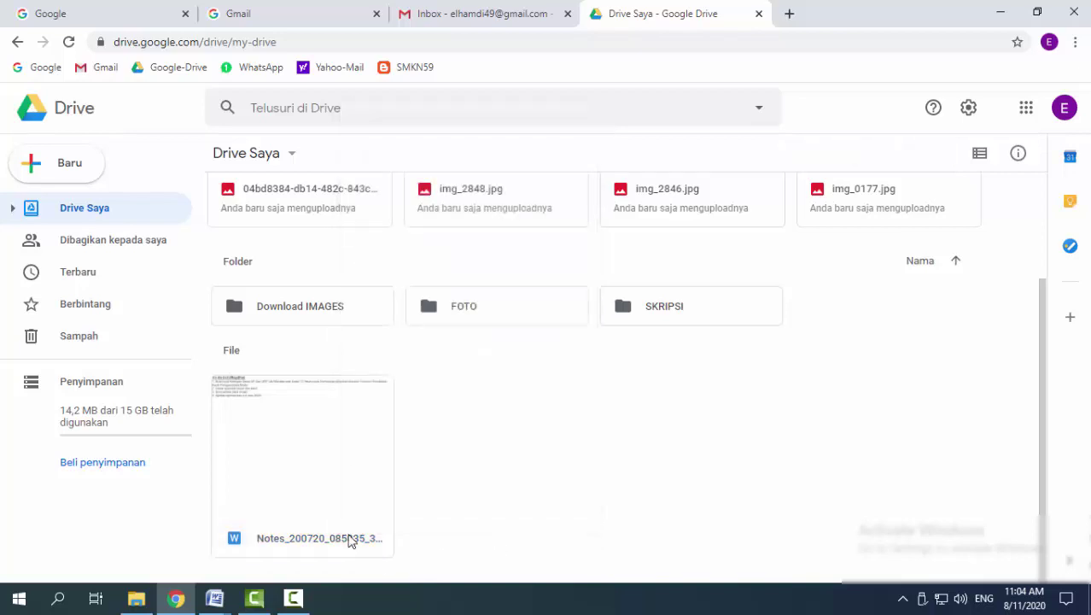
pyautogui.rightClick(338, 534)
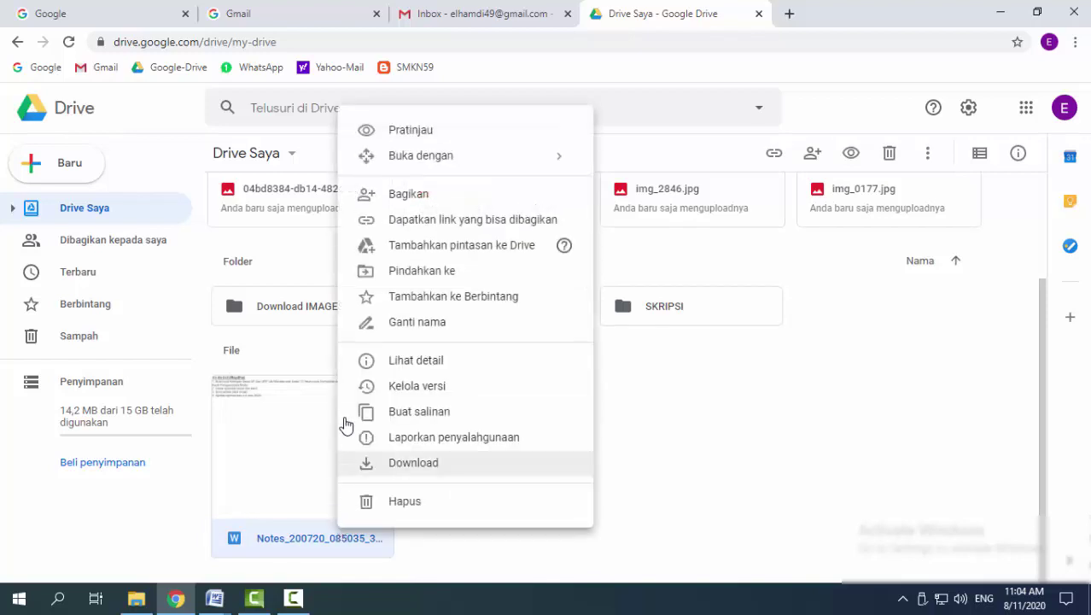
pyautogui.click(409, 196)
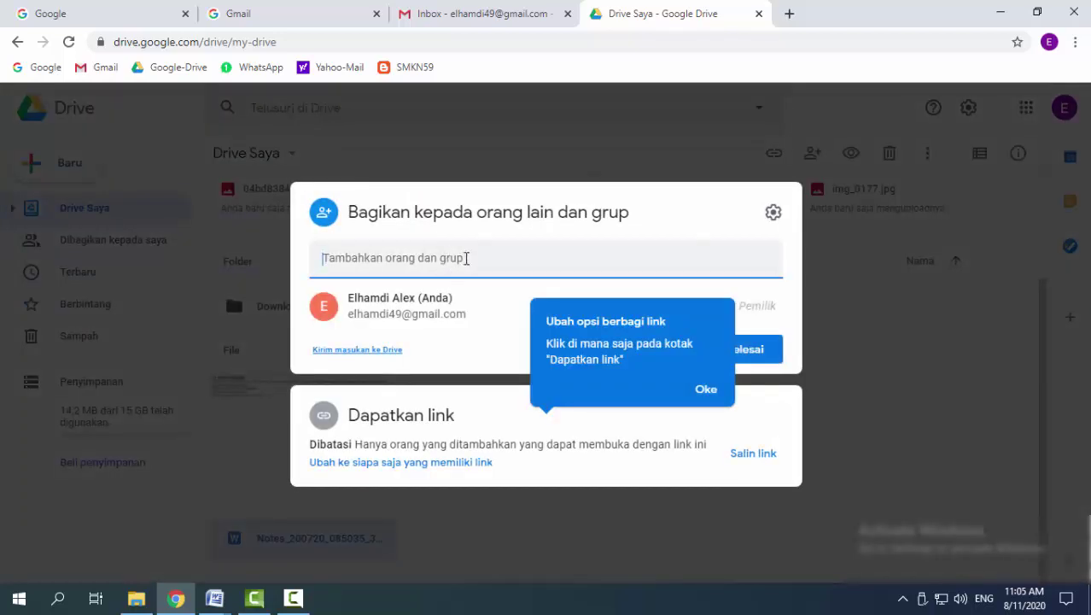
# Add both collaborators' e-mail addresses as recipients of the Notes file
pyautogui.click(697, 390)
pyautogui.click(426, 257)
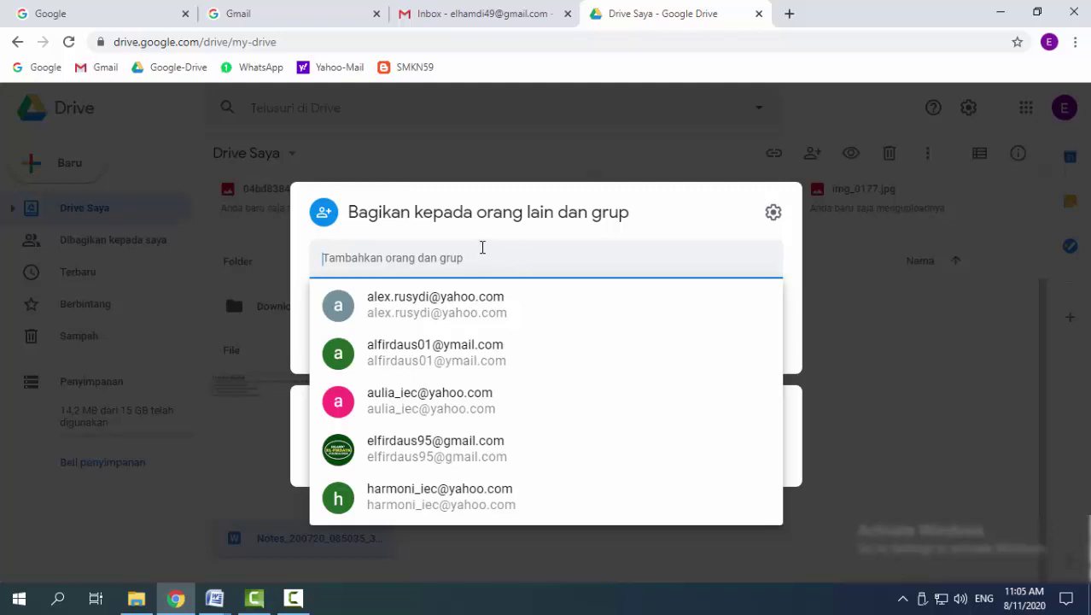
pyautogui.write('CAHAYA')
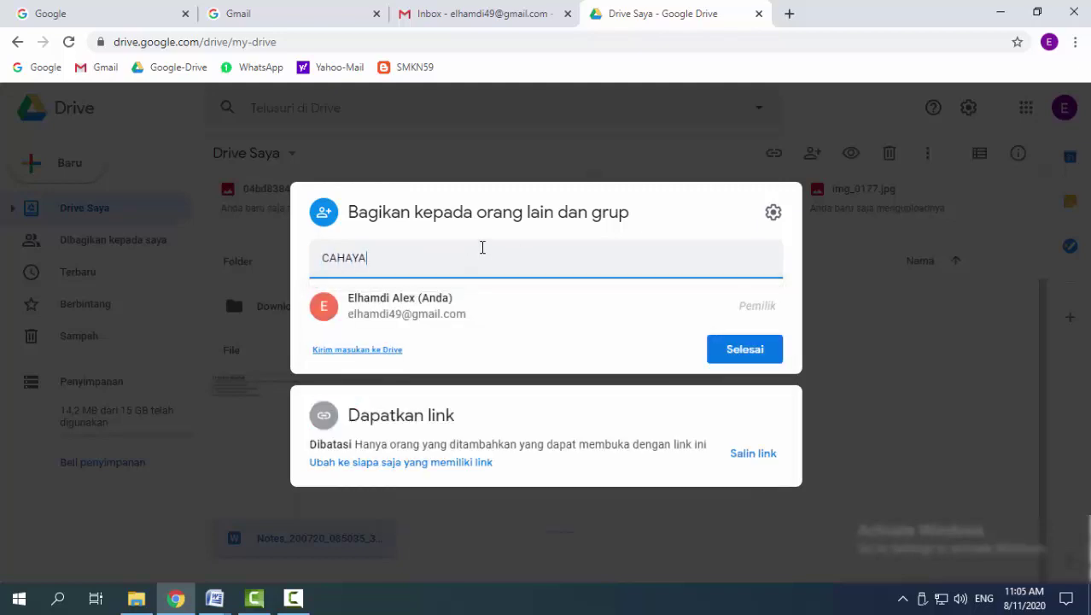
pyautogui.press('BackSpace')
pyautogui.press('BackSpace')
pyautogui.press('BackSpace')
pyautogui.press('BackSpace')
pyautogui.press('BackSpace')
pyautogui.press('BackSpace')
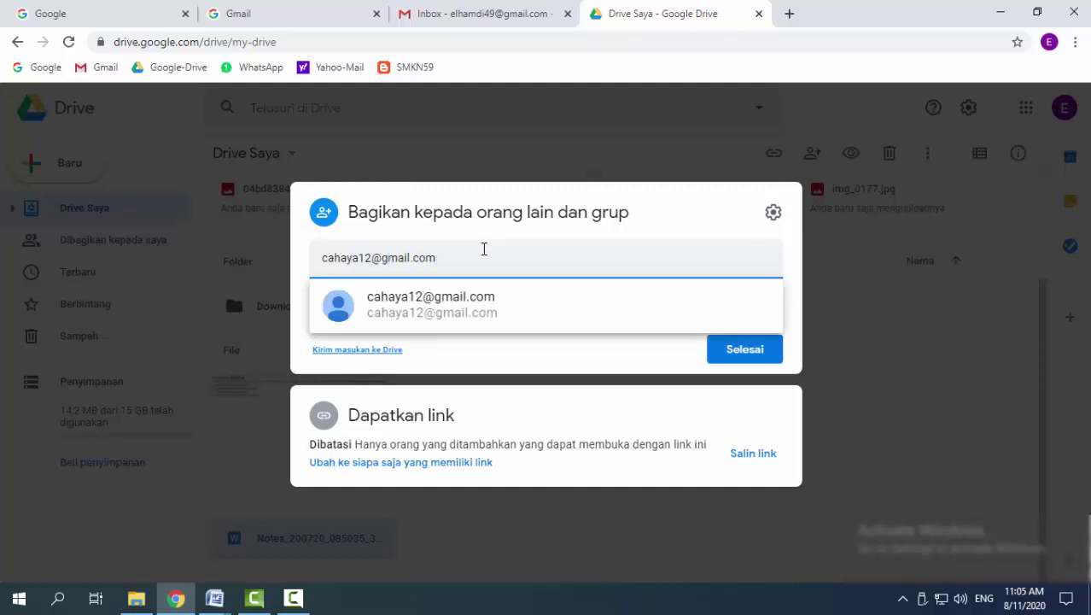
pyautogui.click(569, 354)
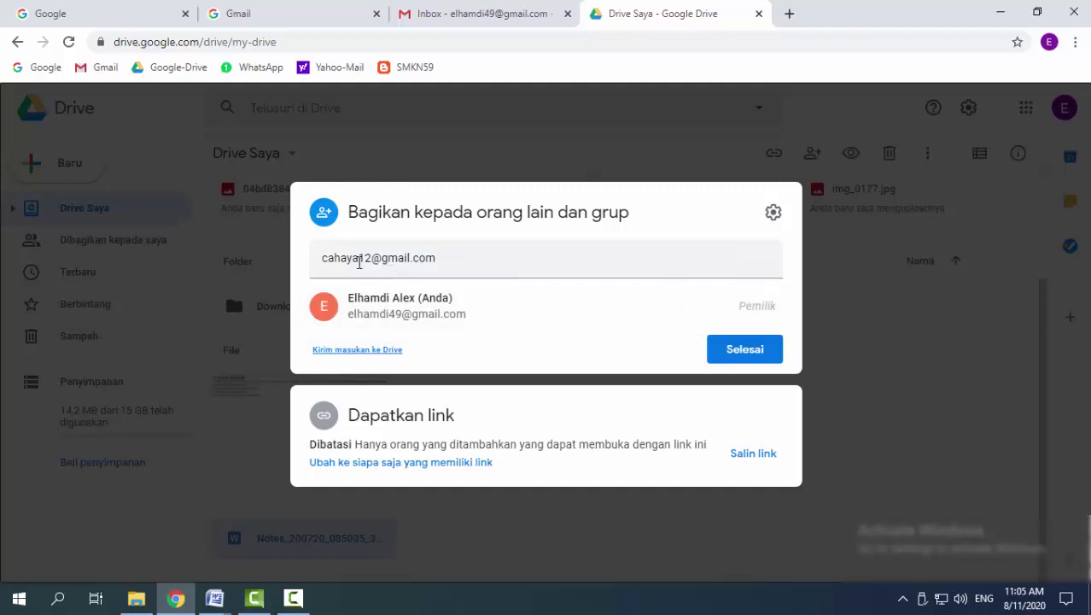
pyautogui.click(437, 261)
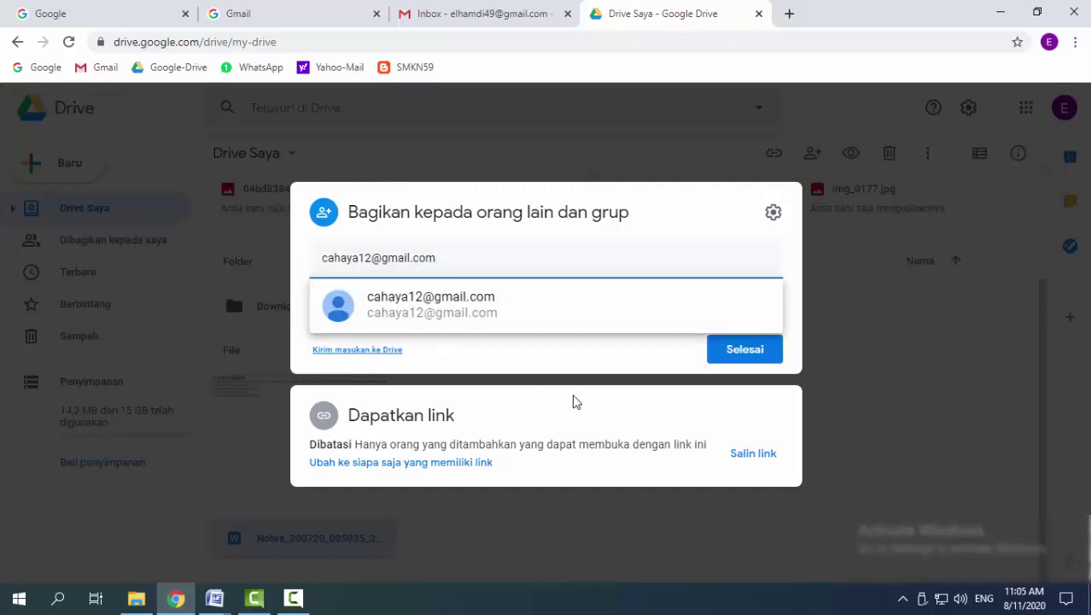
pyautogui.press('Return')
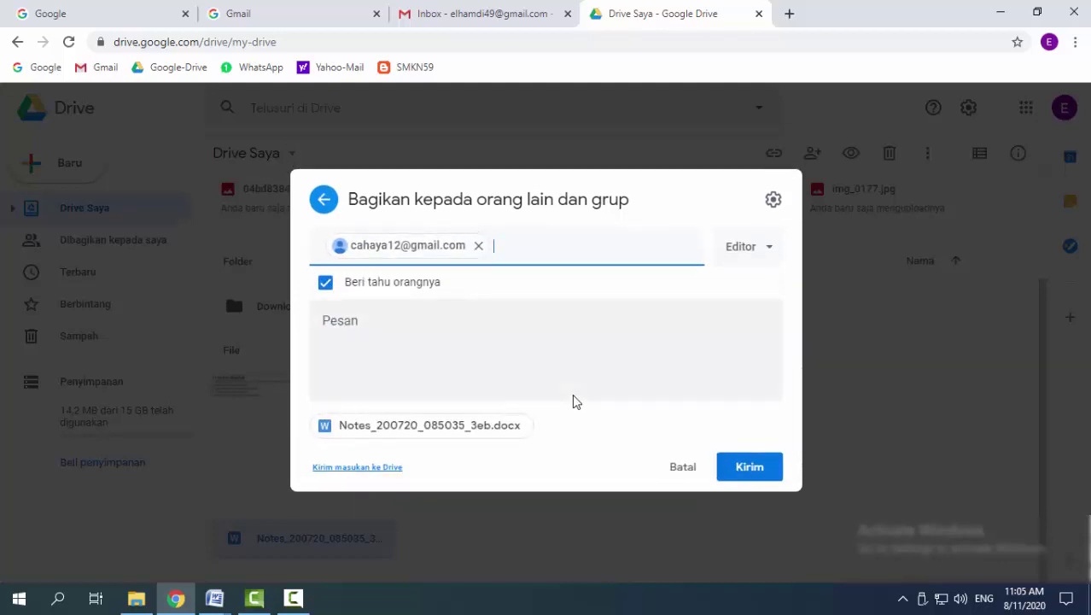
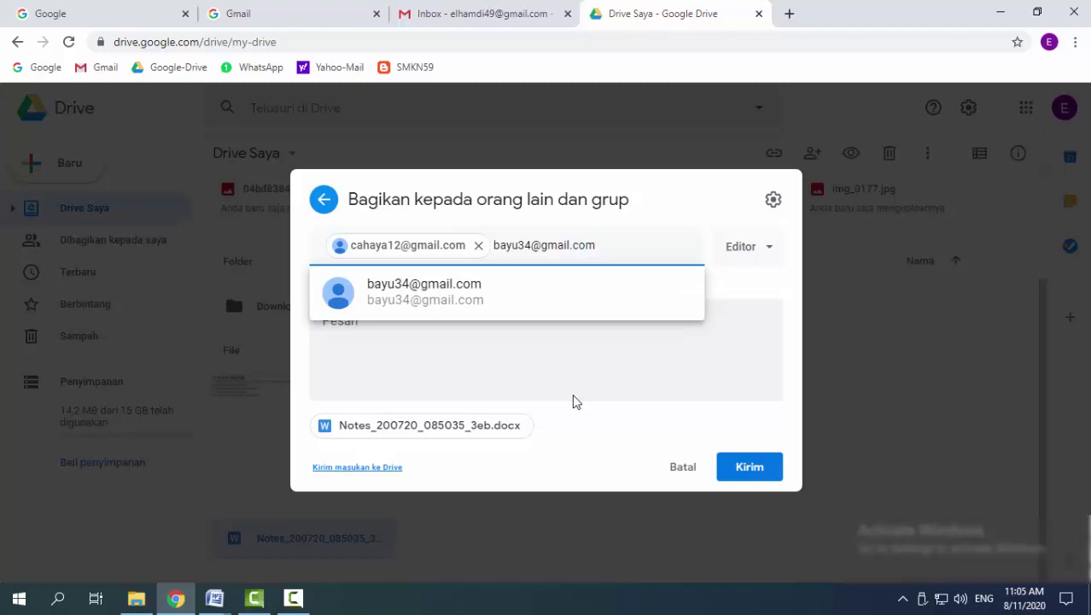
pyautogui.press('Return')
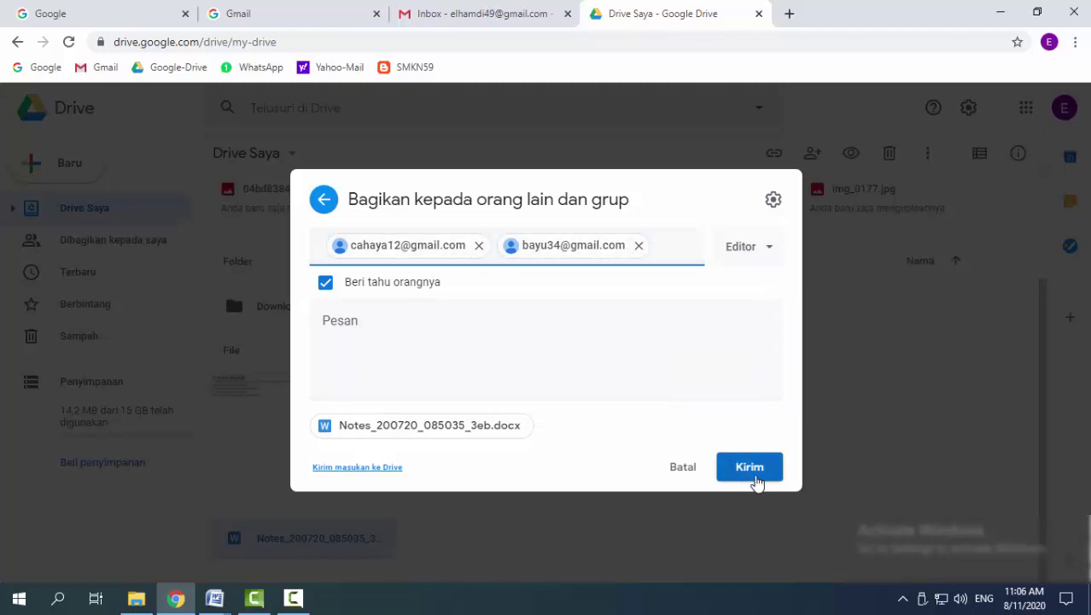
# Keep Editor access and write the message 'Tolong bantu isi bersama-sama file ini.'
pyautogui.click(771, 249)
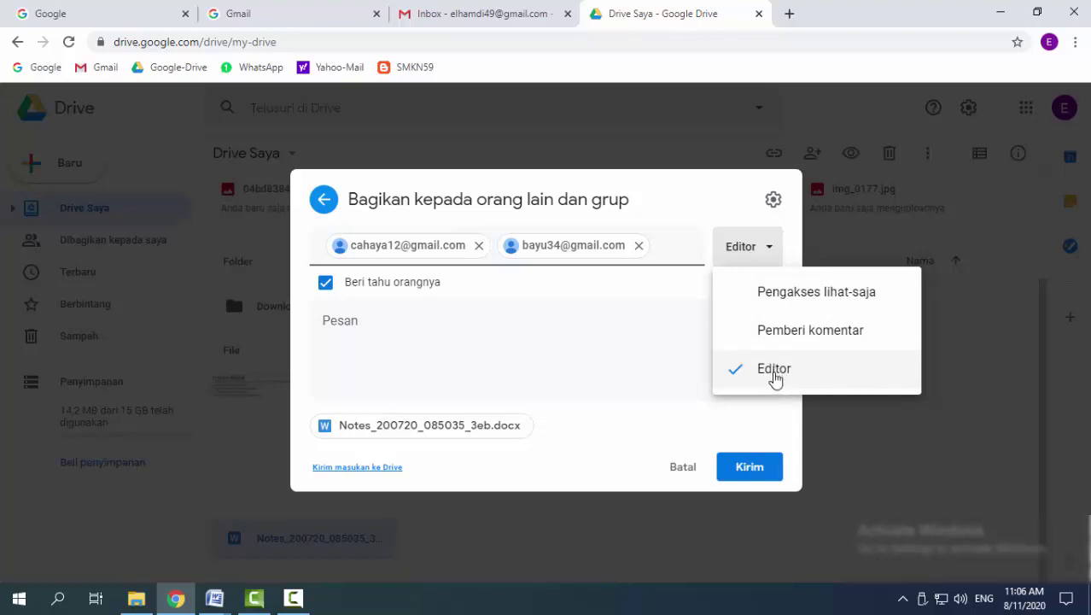
pyautogui.click(655, 304)
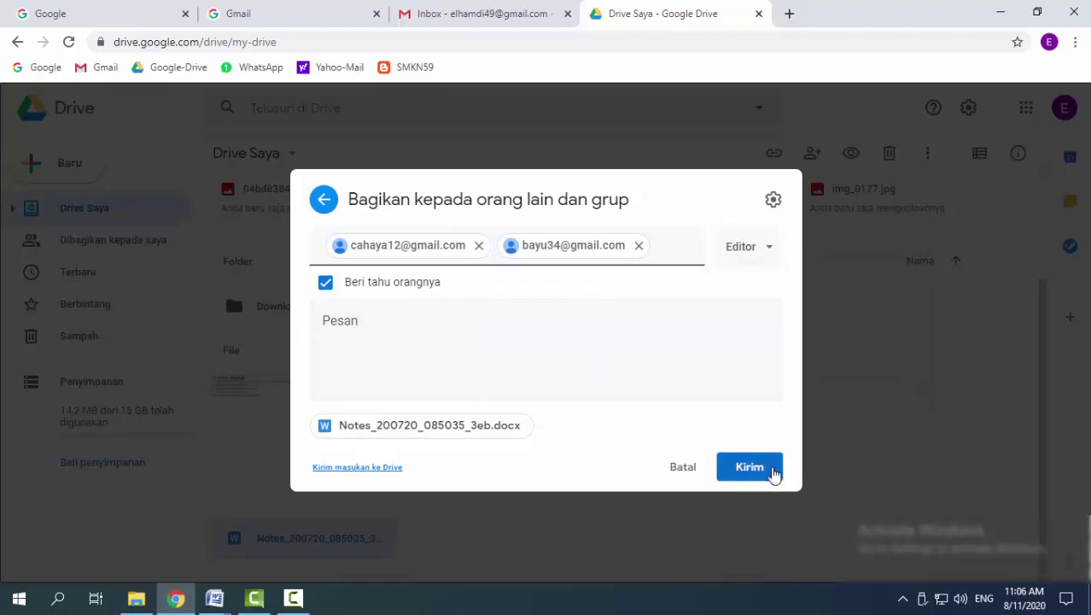
pyautogui.click(323, 321)
pyautogui.write('Tolong bantu isi bersama-sama file ini.')
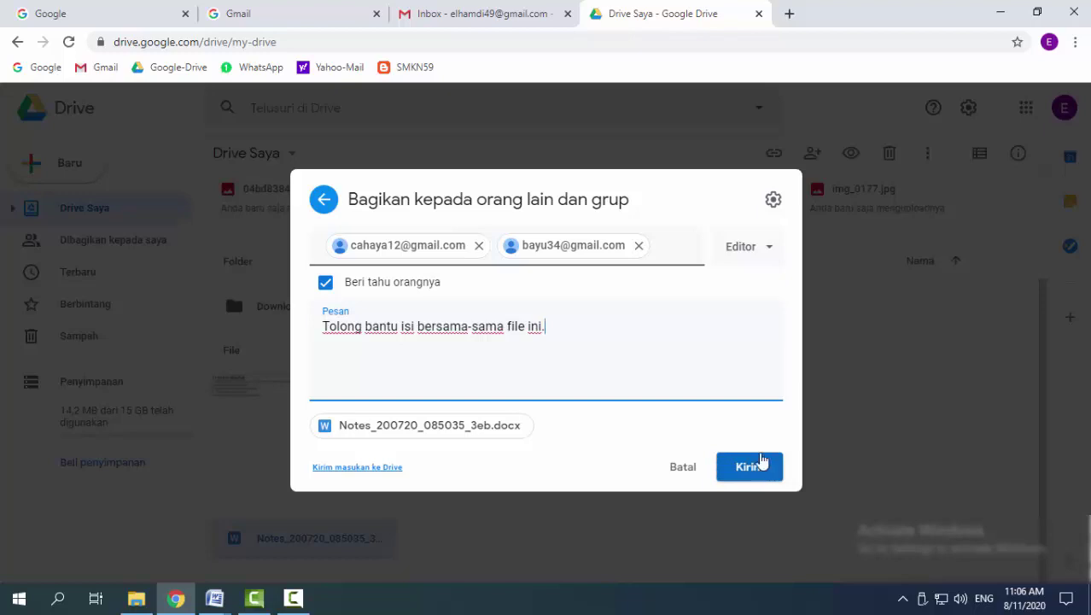
# Discard the unsent invitation with Buang and close the sharing dialog
pyautogui.click(823, 397)
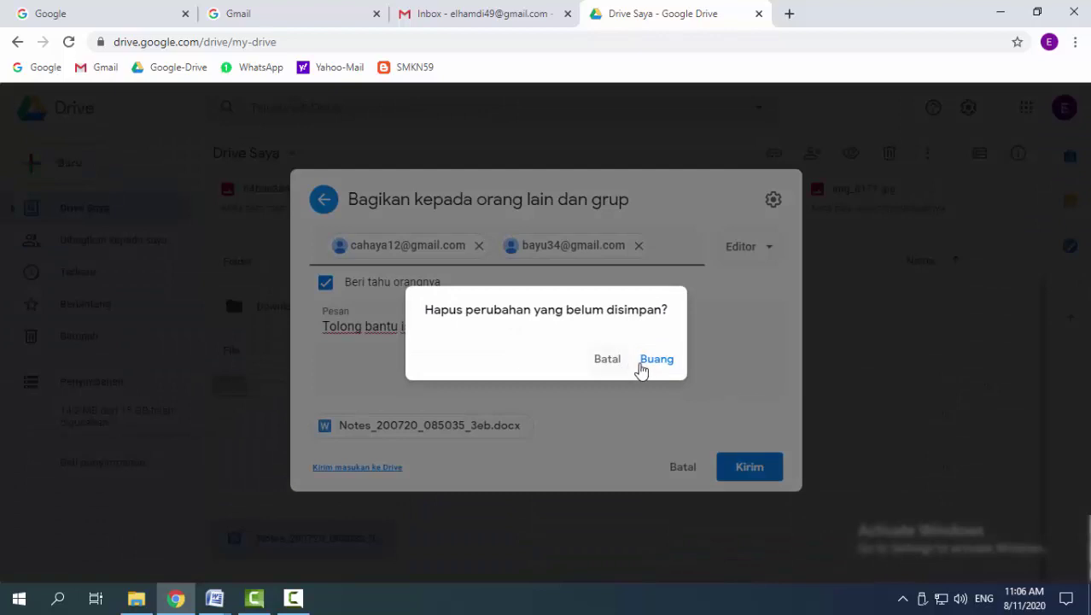
pyautogui.click(646, 363)
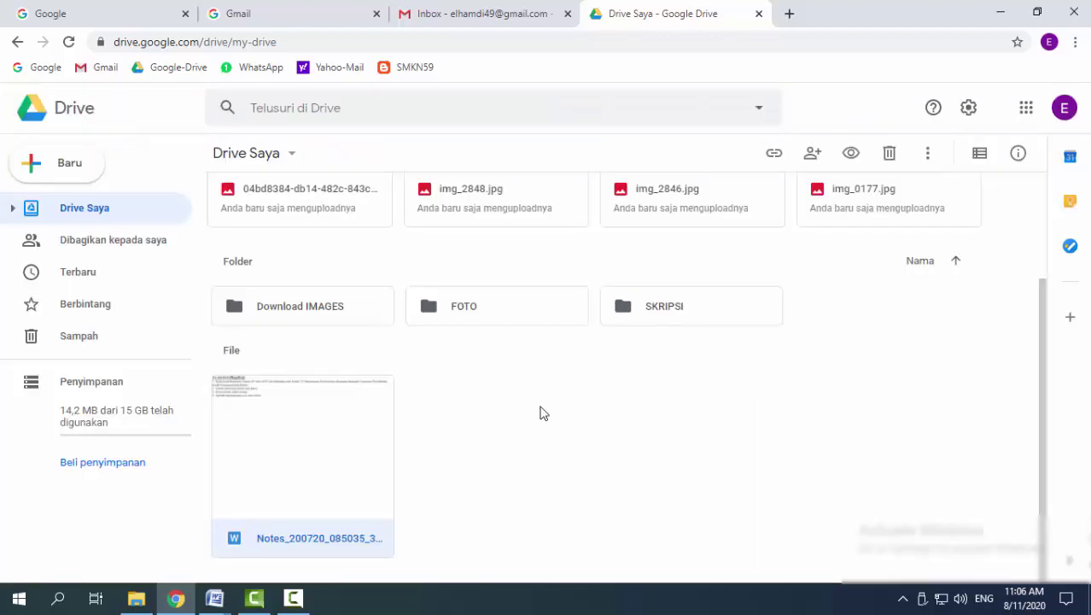
pyautogui.click(547, 411)
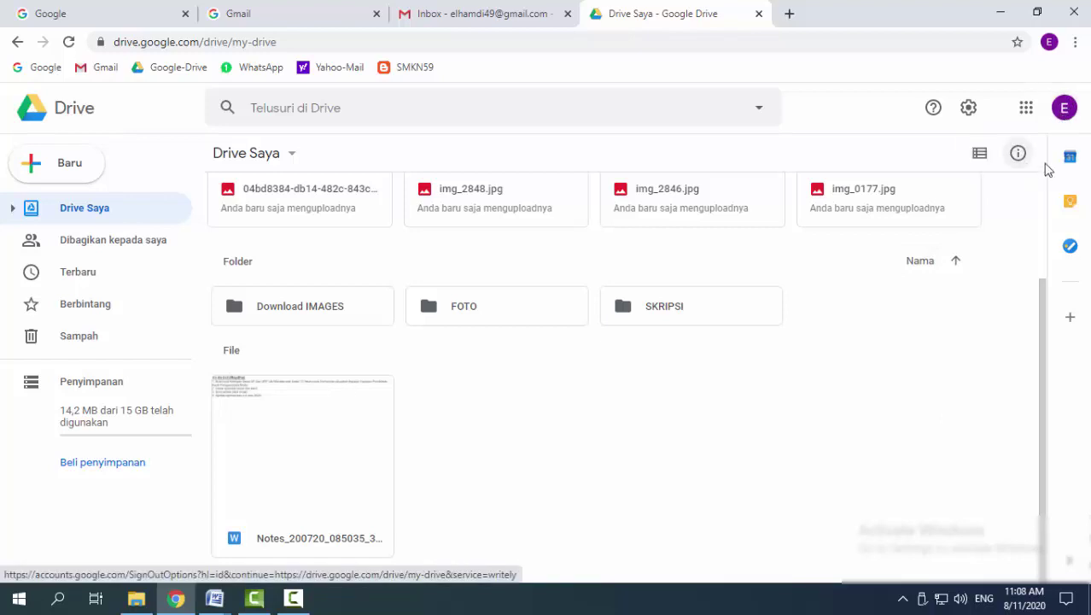
# Sign out of the Google account with Keluar from the profile panel
pyautogui.click(1064, 108)
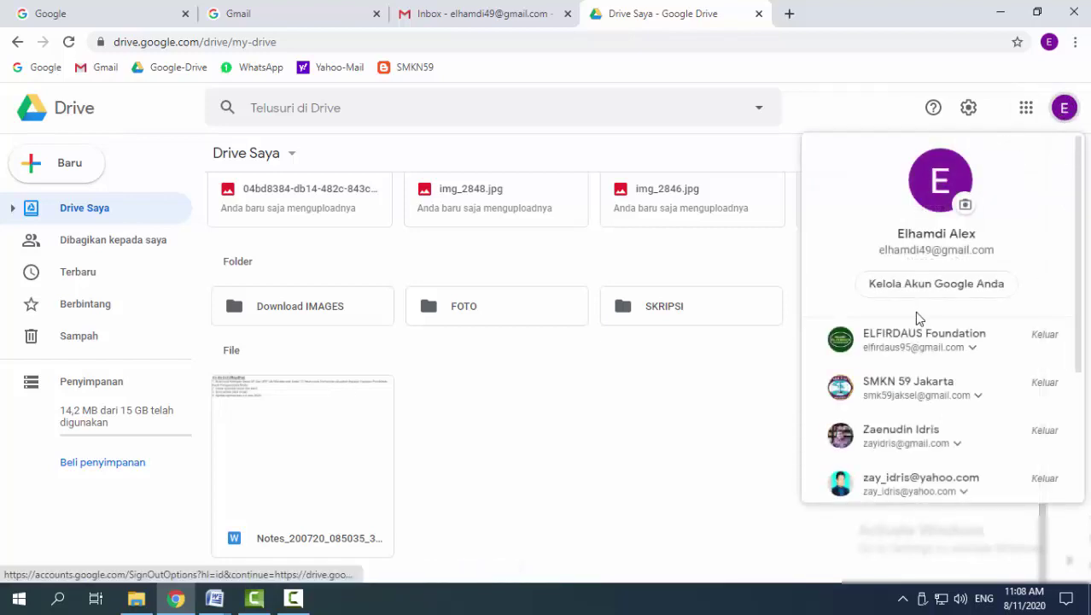
pyautogui.scroll(-3, 916, 314)
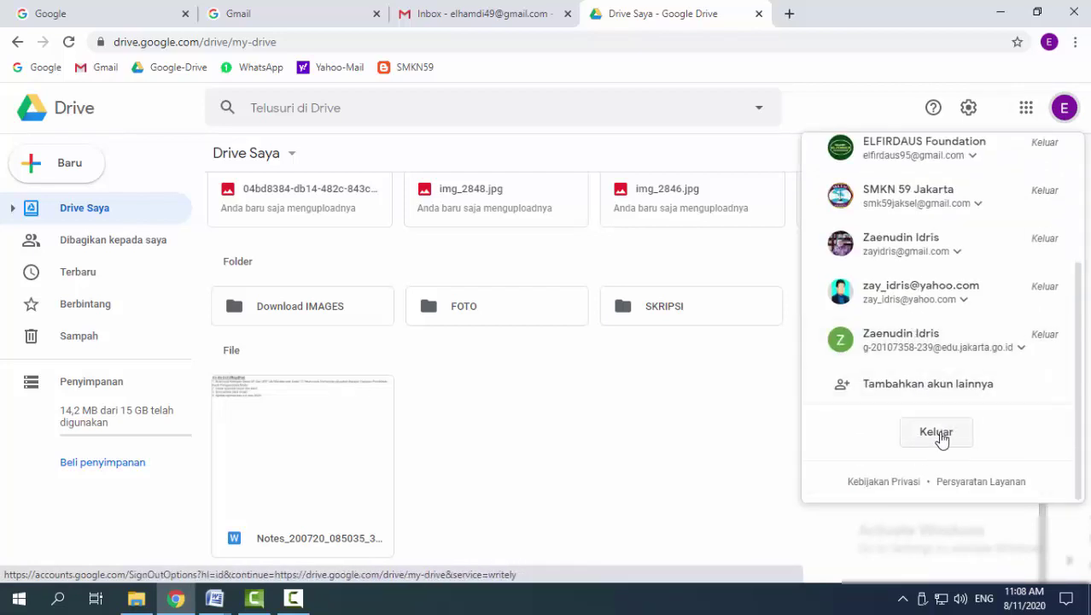
pyautogui.click(937, 433)
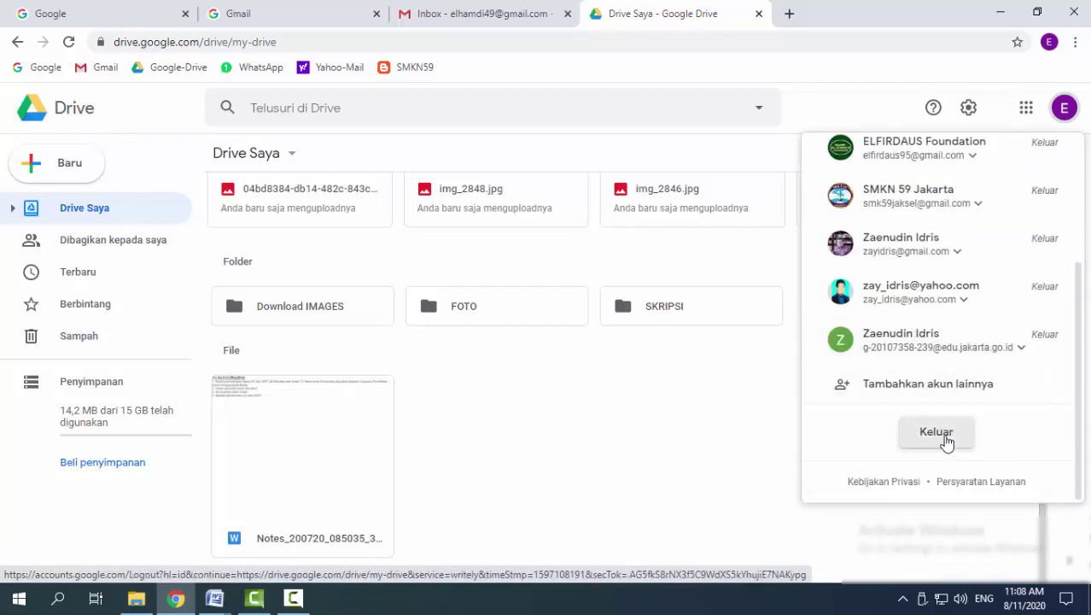